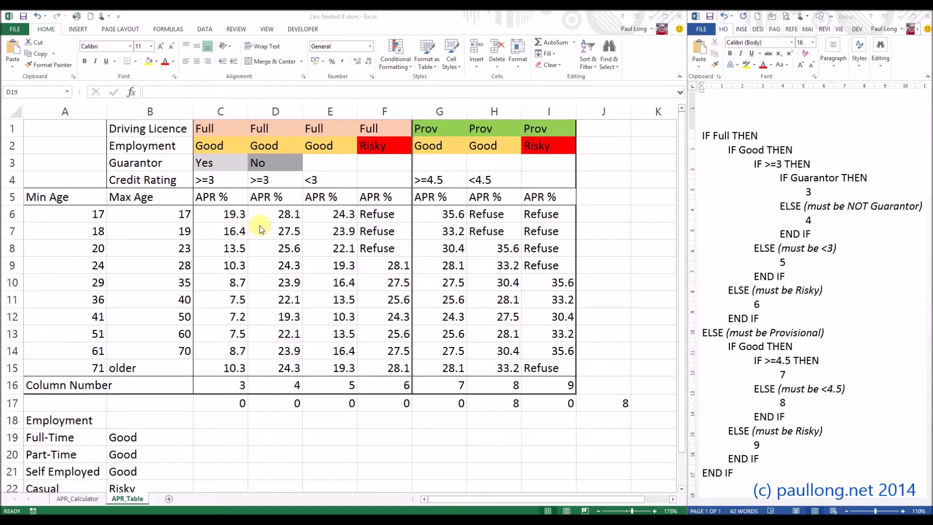
# Review the APR_Table sheet's rates, the column-number formulas in row 17 and the criteria headings in C1:I4.
pyautogui.moveTo(239, 219)
pyautogui.mouseDown()
pyautogui.moveTo(270, 214)
pyautogui.moveTo(505, 318)
pyautogui.moveTo(540, 368)
pyautogui.mouseUp()
pyautogui.click(538, 368)
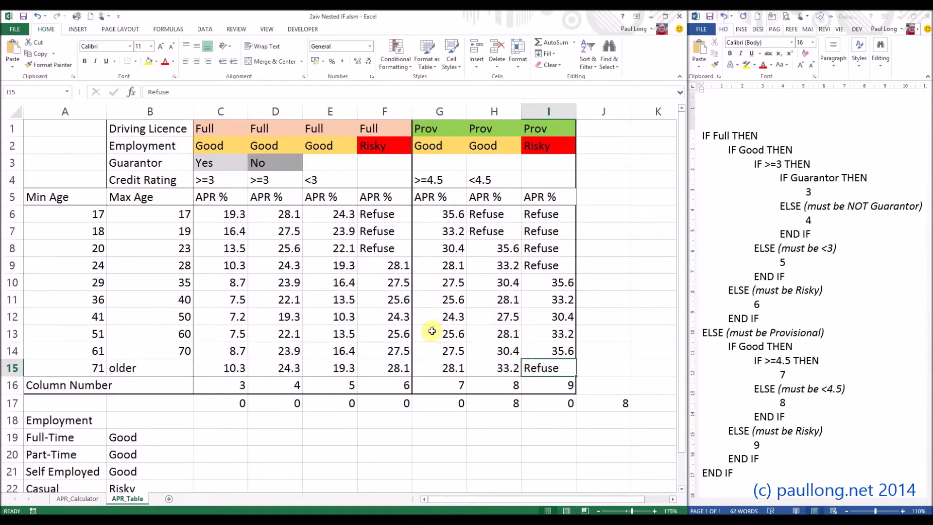
pyautogui.click(237, 403)
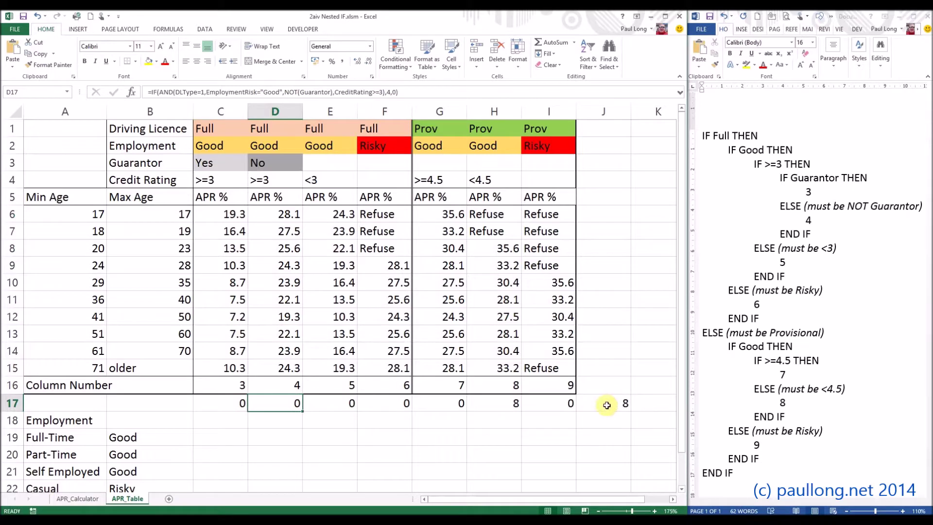
pyautogui.click(624, 406)
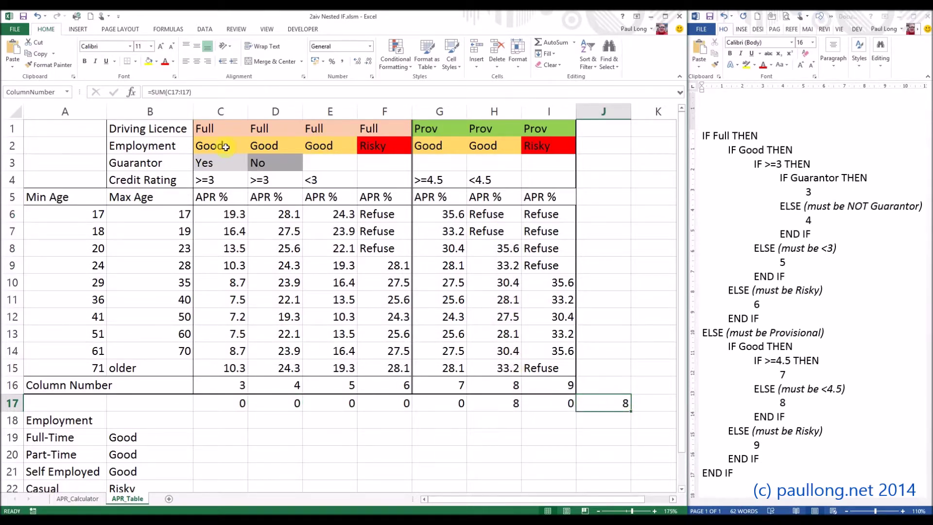
pyautogui.moveTo(216, 126); pyautogui.dragTo(542, 180)
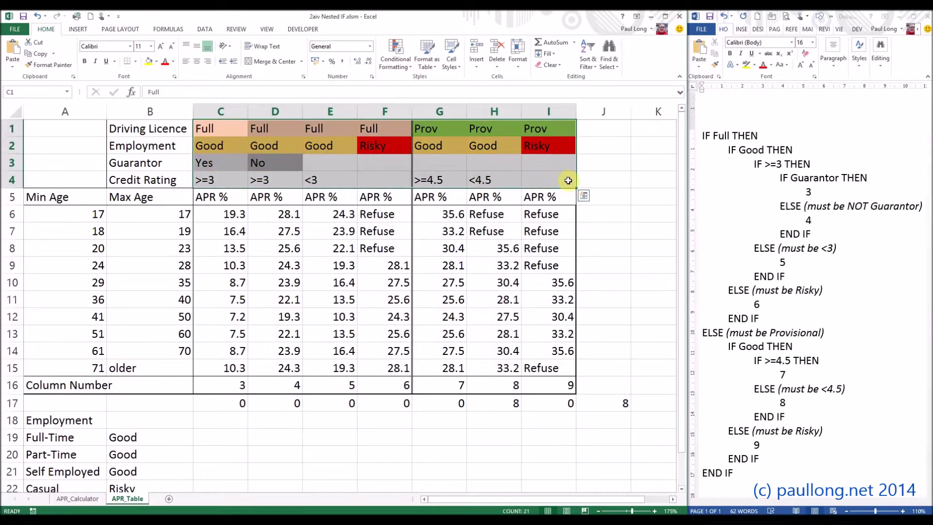
# In the Word pseudocode, trace the full-licence, good-employment, >=3 credit branch through both guarantor outcomes.
pyautogui.click(706, 138)
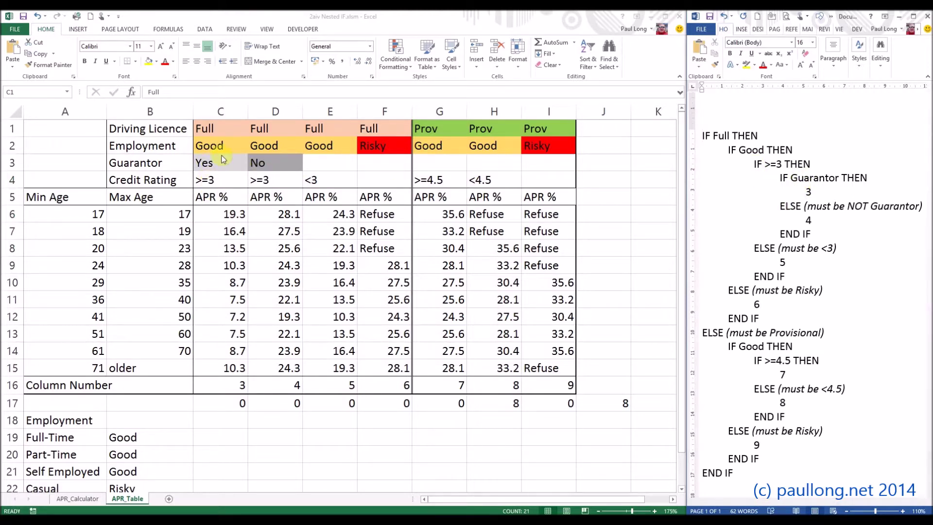
pyautogui.moveTo(702, 136); pyautogui.dragTo(760, 138)
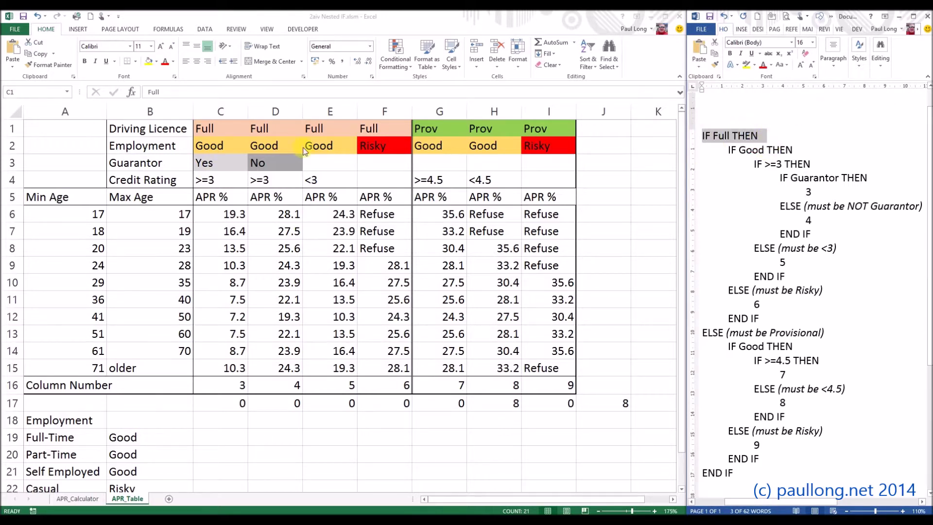
pyautogui.click(728, 150)
pyautogui.keyDown('shift'); pyautogui.click(802, 149); pyautogui.keyUp('shift')
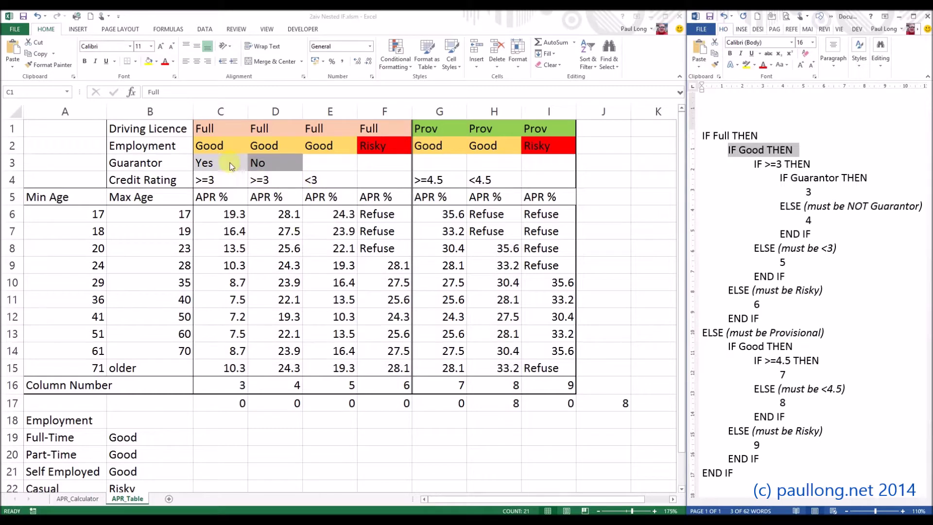
pyautogui.click(755, 164)
pyautogui.keyDown('shift'); pyautogui.click(810, 164); pyautogui.keyUp('shift')
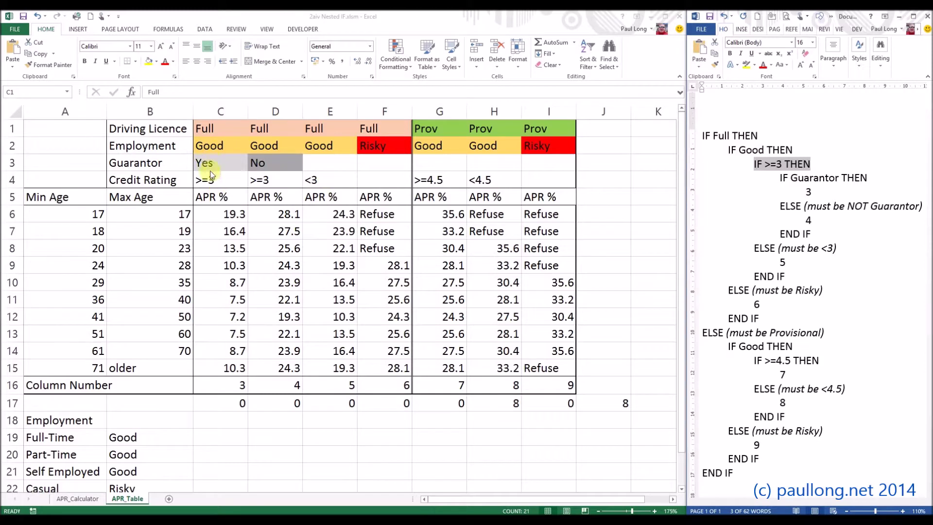
pyautogui.click(781, 177)
pyautogui.keyDown('shift'); pyautogui.click(866, 178); pyautogui.keyUp('shift')
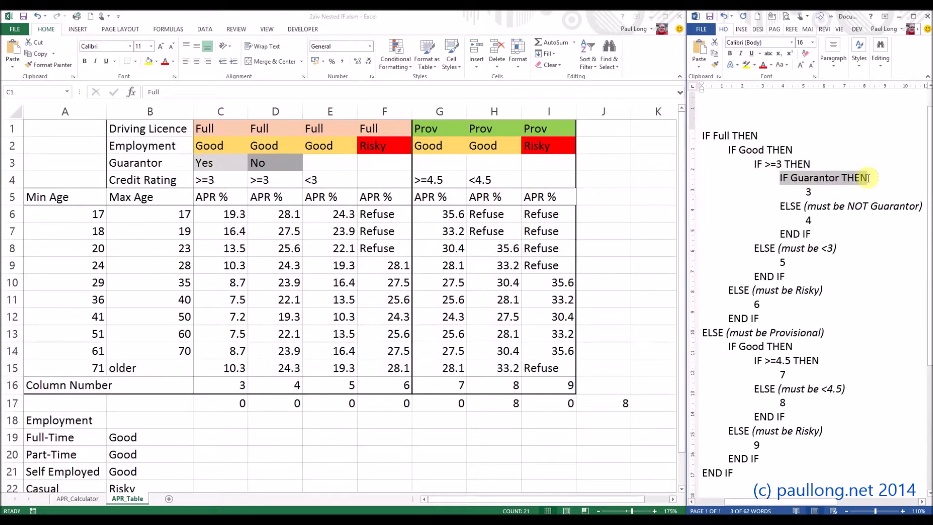
pyautogui.click(806, 194)
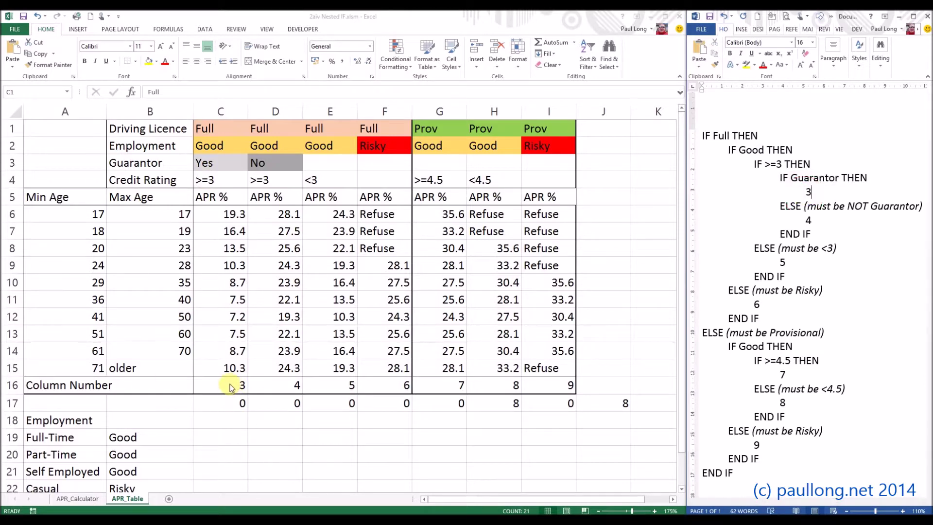
pyautogui.click(812, 219)
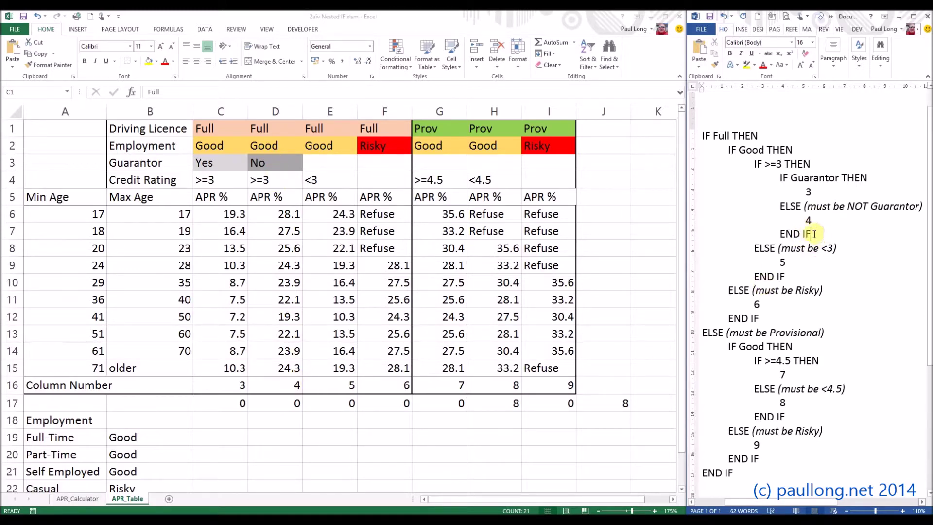
# Trace the full-licence ELSE branches in the pseudocode for a credit rating <3 and for risky employment.
pyautogui.moveTo(754, 166); pyautogui.dragTo(778, 167)
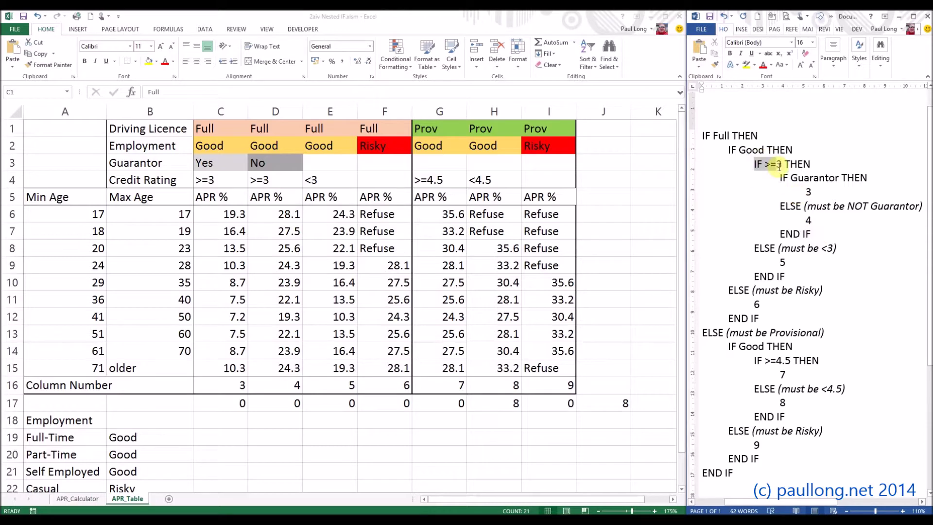
pyautogui.doubleClick(761, 248)
pyautogui.moveTo(794, 250); pyautogui.dragTo(837, 249)
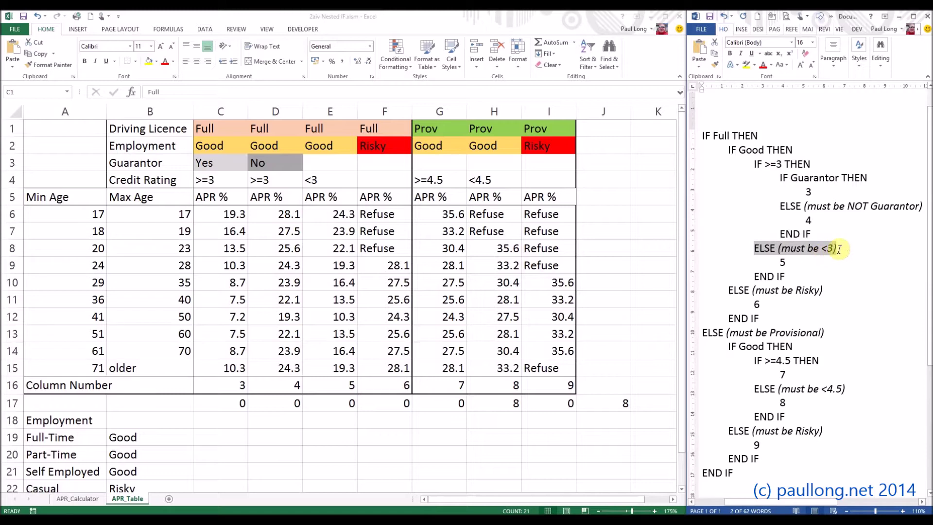
pyautogui.click(837, 248)
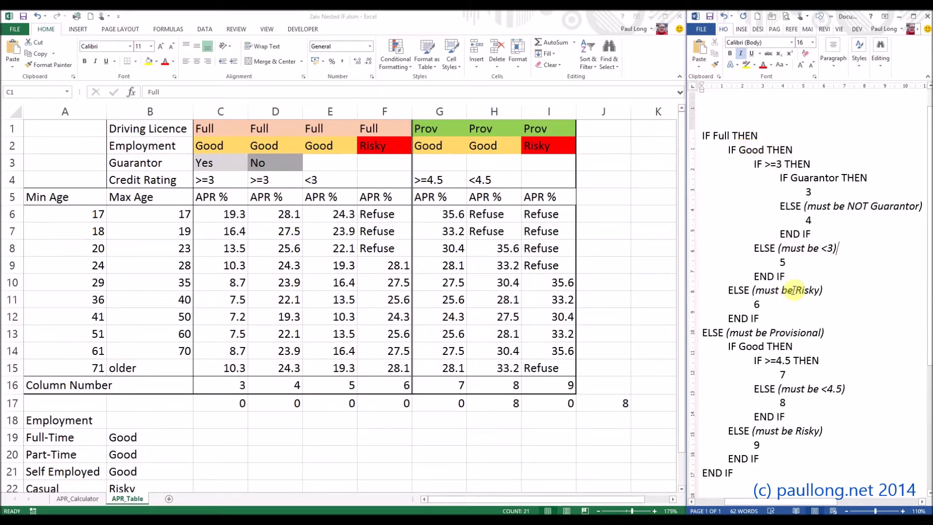
pyautogui.moveTo(828, 290); pyautogui.dragTo(754, 291)
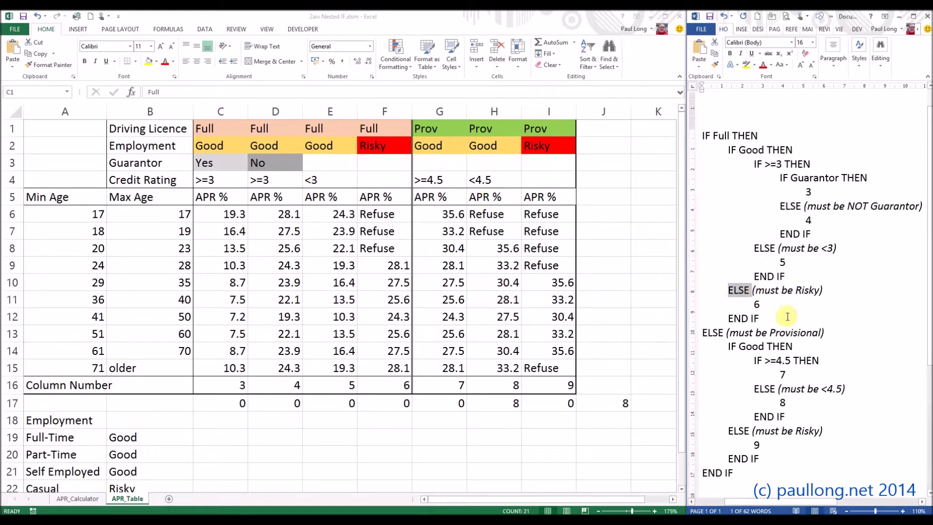
pyautogui.click(766, 306)
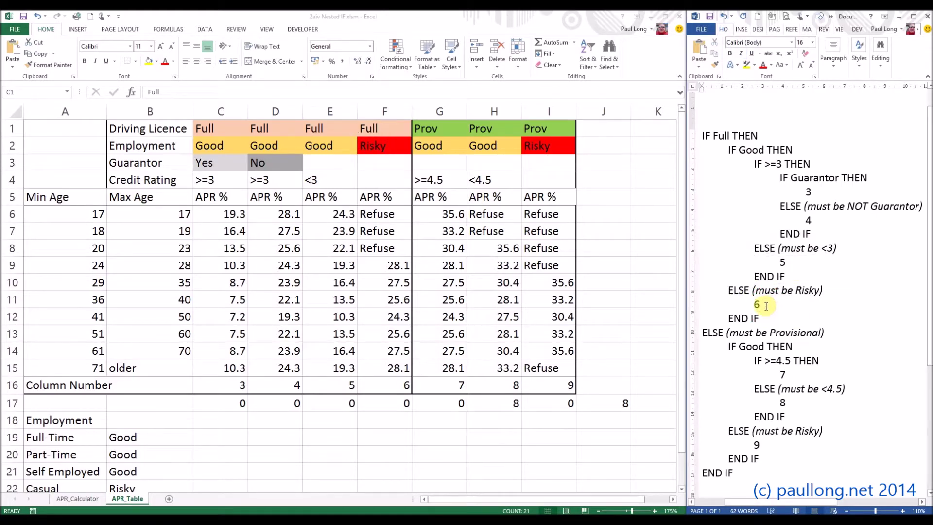
pyautogui.doubleClick(758, 304)
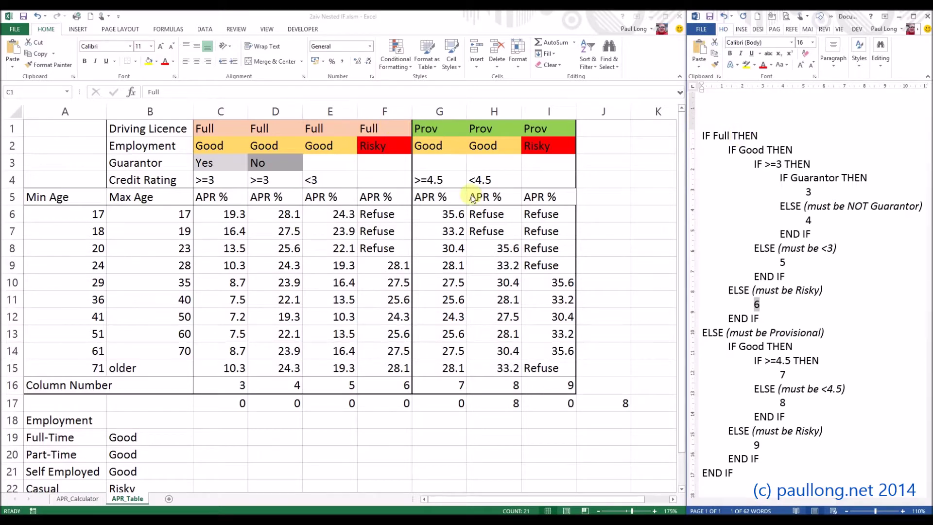
# Compare the pseudocode's provisional, good-employment, >=4.5 branch with the criteria in G1:G4 of the Excel table.
pyautogui.click(713, 333)
pyautogui.doubleClick(719, 333)
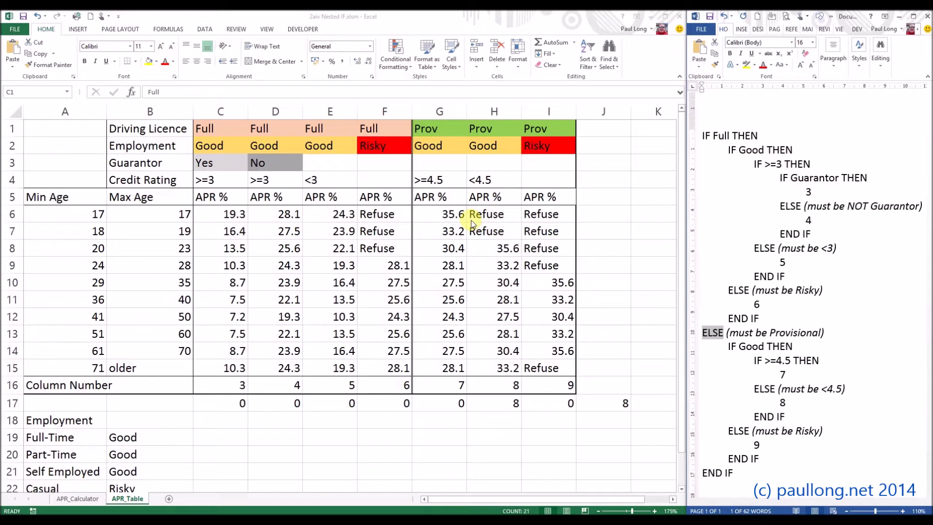
pyautogui.click(727, 346)
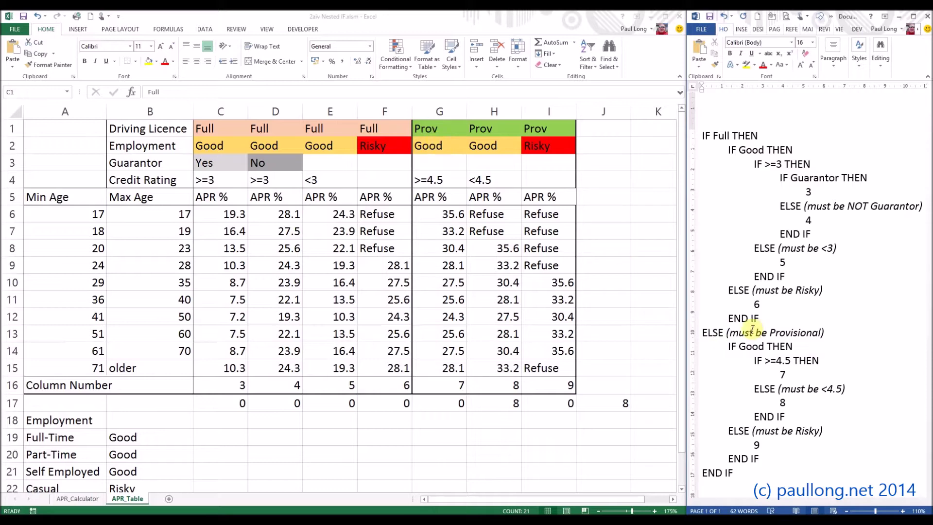
pyautogui.moveTo(727, 346); pyautogui.dragTo(800, 347)
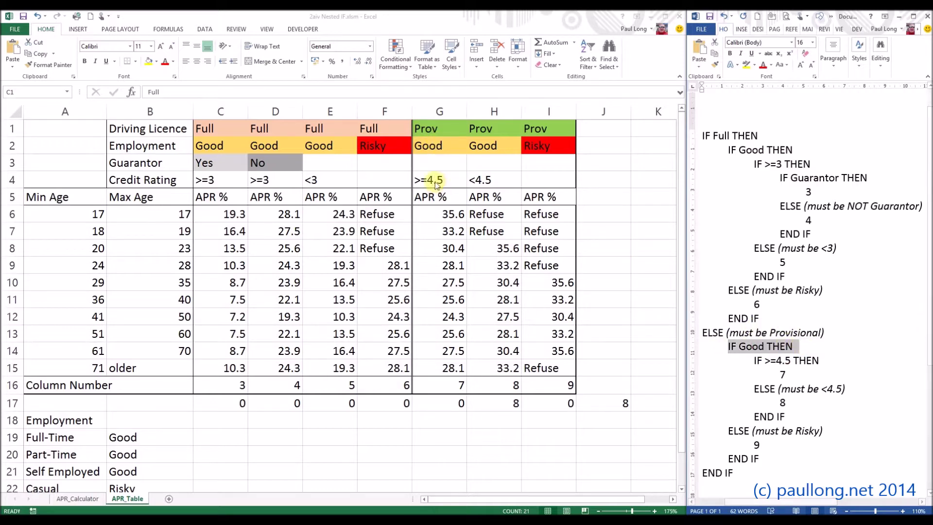
pyautogui.click(430, 146)
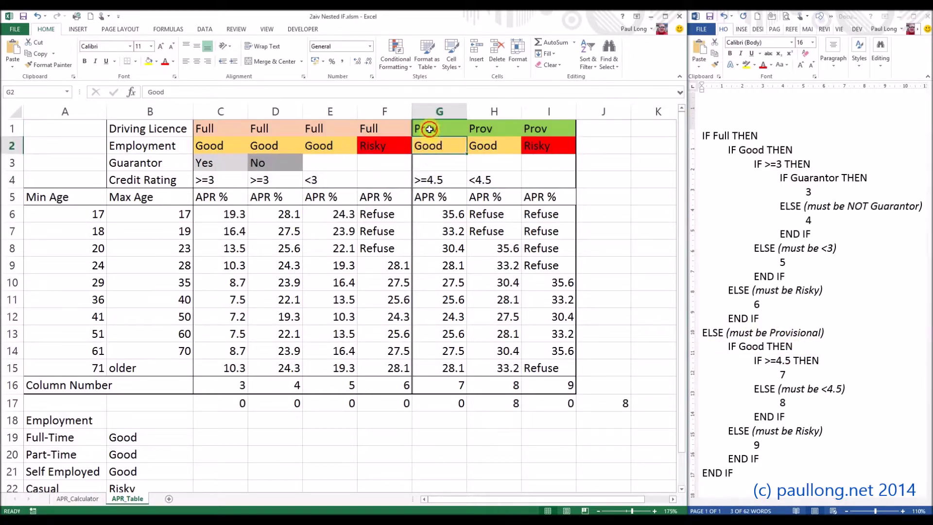
pyautogui.moveTo(430, 129); pyautogui.dragTo(432, 179)
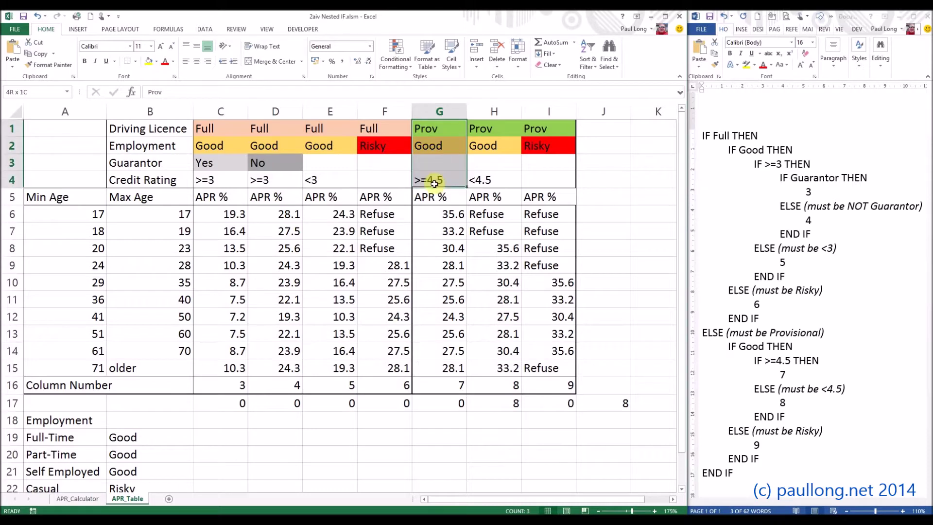
pyautogui.click(754, 360)
pyautogui.moveTo(752, 361); pyautogui.dragTo(819, 361)
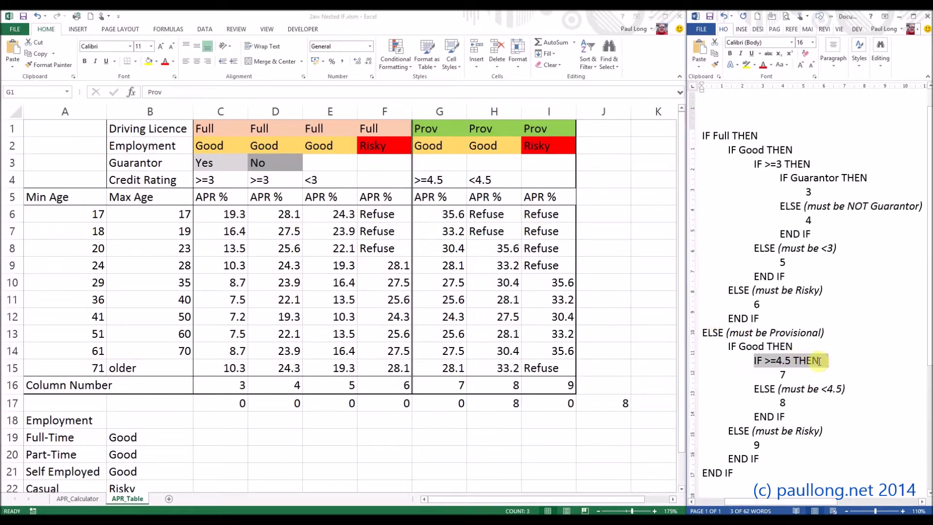
pyautogui.click(437, 179)
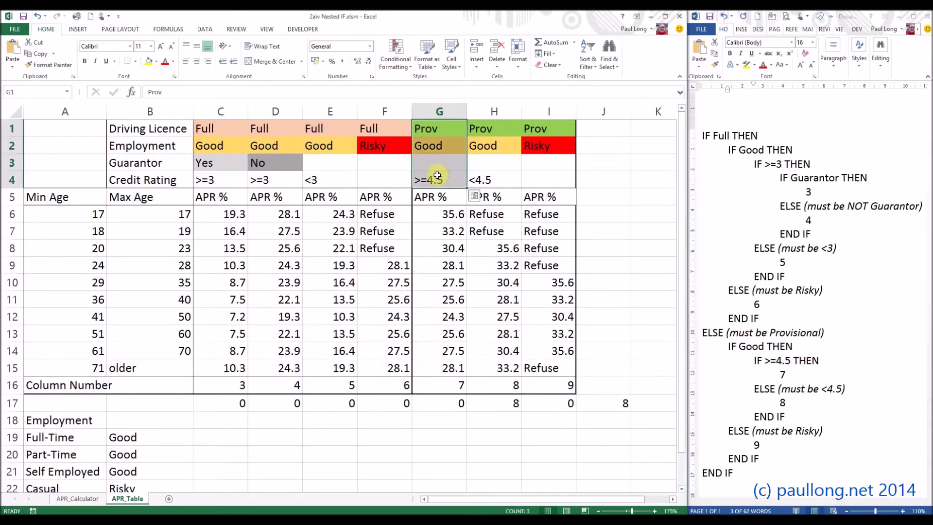
pyautogui.click(795, 377)
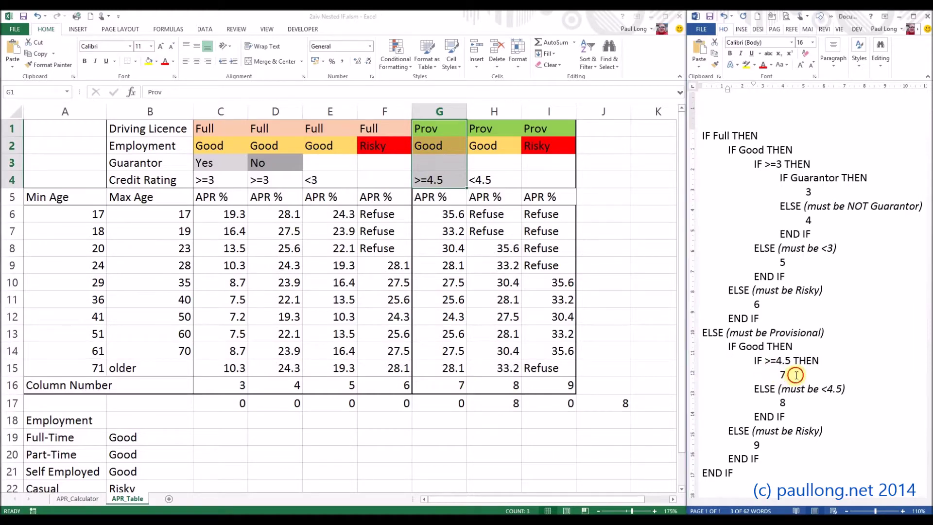
pyautogui.click(783, 375)
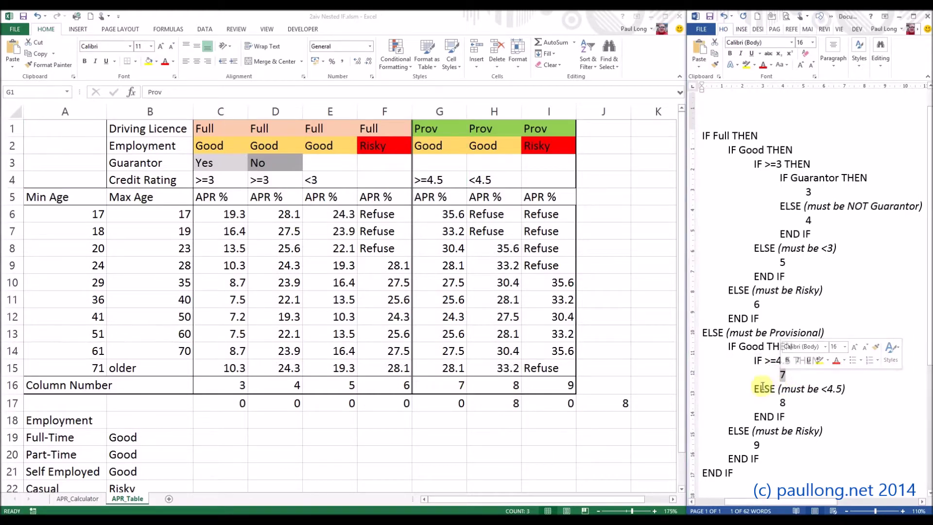
# Compare the provisional <4.5 and risky-employment ELSE branches with the criteria in columns H and I of the table.
pyautogui.moveTo(754, 388); pyautogui.dragTo(848, 388)
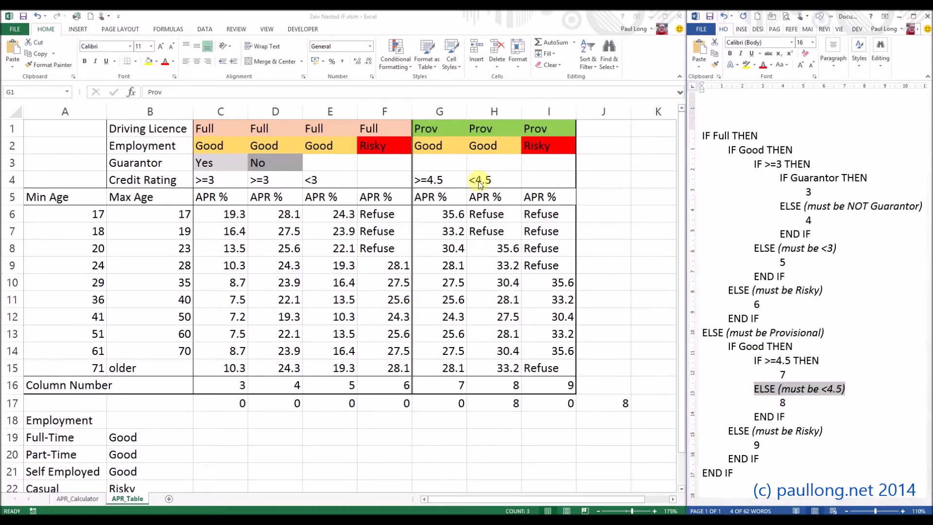
pyautogui.moveTo(486, 129); pyautogui.dragTo(479, 180)
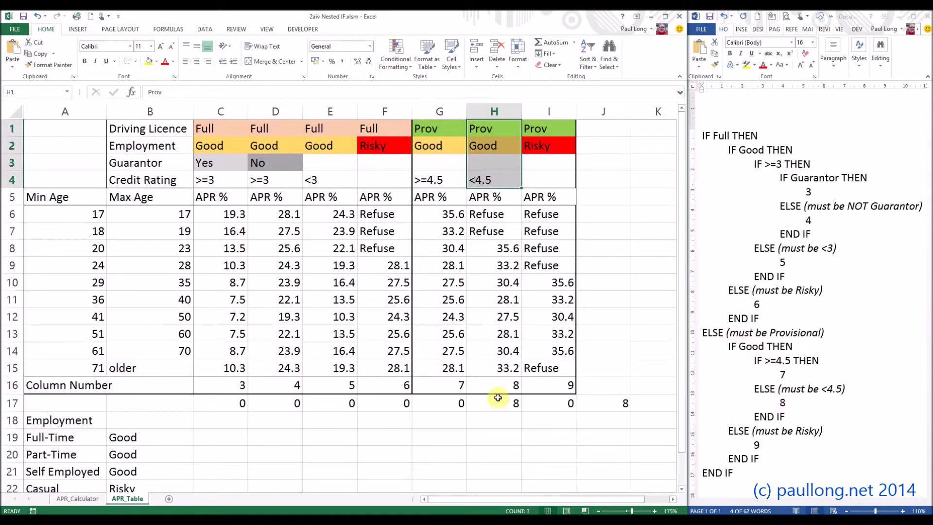
pyautogui.click(788, 416)
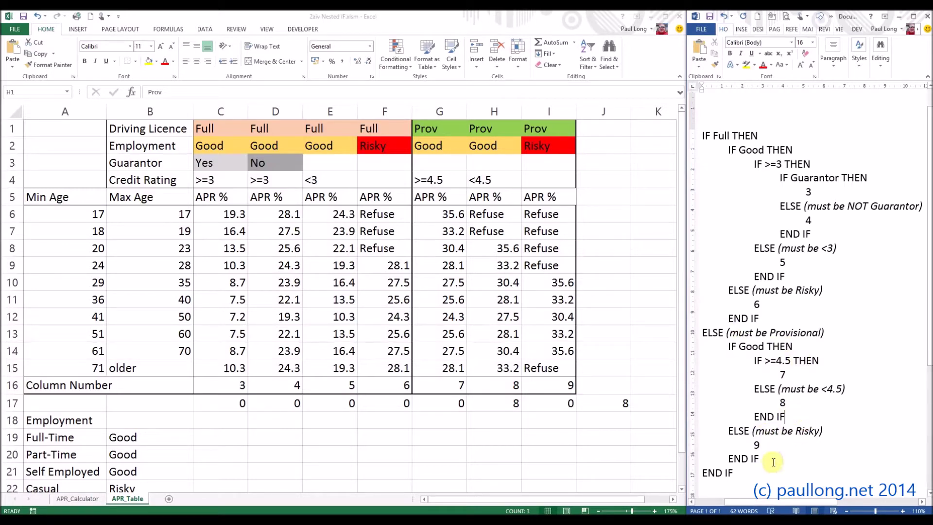
pyautogui.click(766, 443)
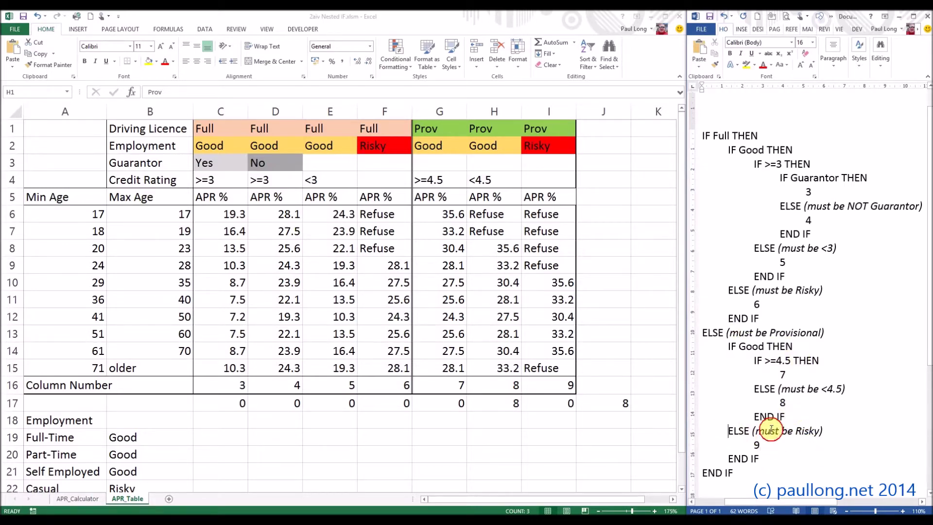
pyautogui.moveTo(727, 431); pyautogui.dragTo(855, 439)
pyautogui.moveTo(552, 127); pyautogui.dragTo(549, 146)
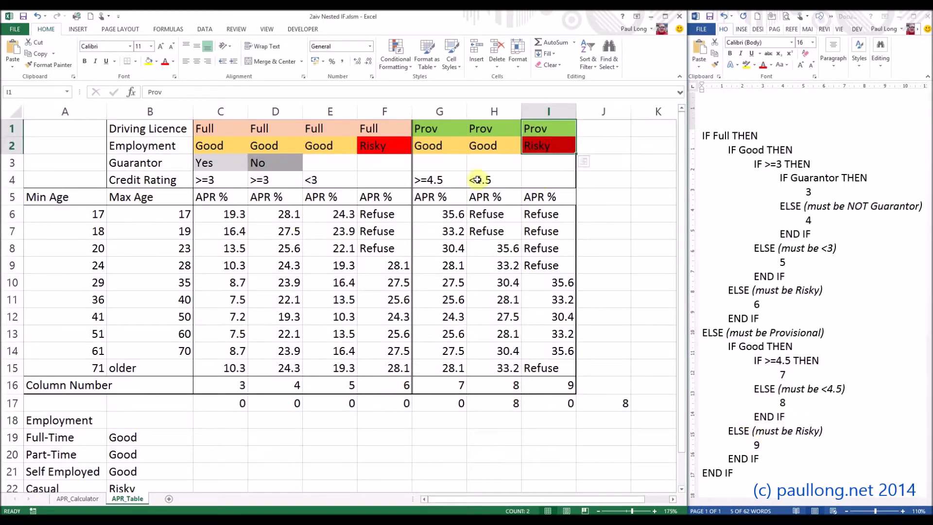
pyautogui.click(764, 447)
pyautogui.doubleClick(758, 445)
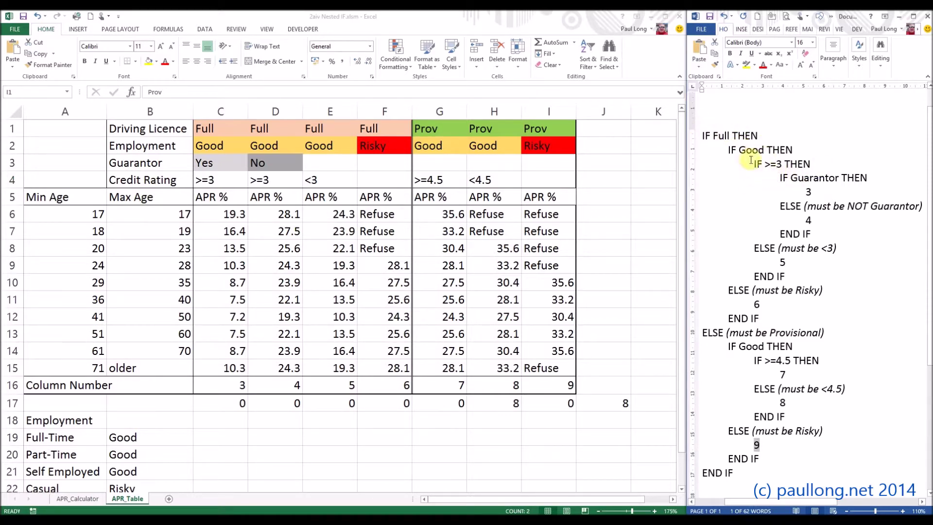
# Replace THEN with a comma in the "IF Full THEN" line of the Word pseudocode.
pyautogui.click(734, 135)
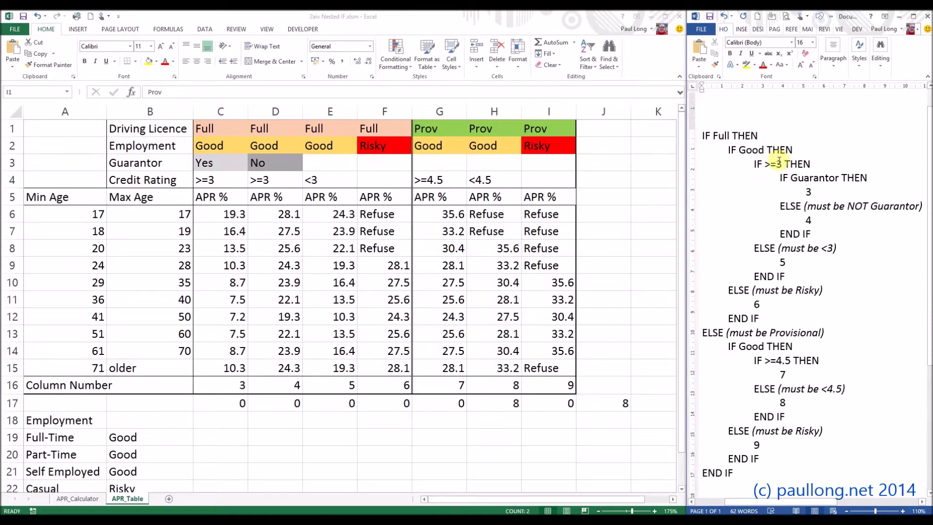
pyautogui.hotkey('shift', 'End')
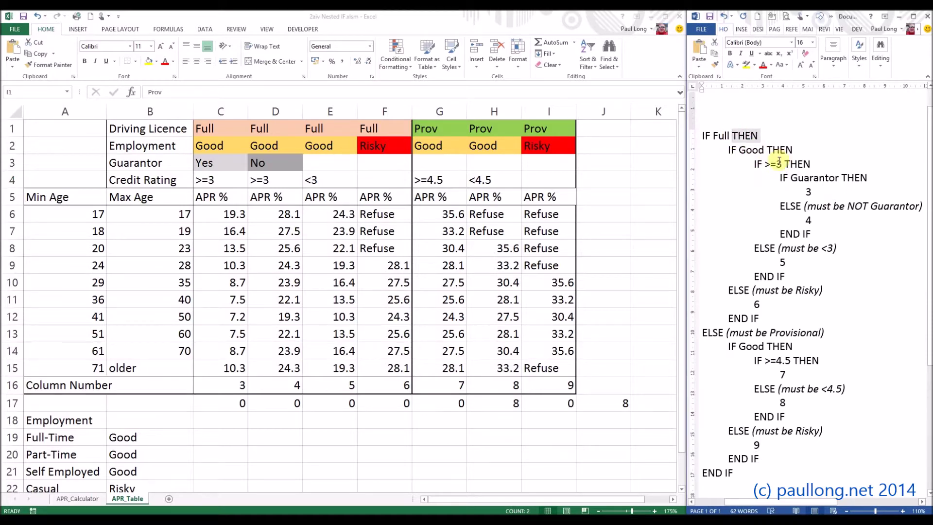
pyautogui.write(',')
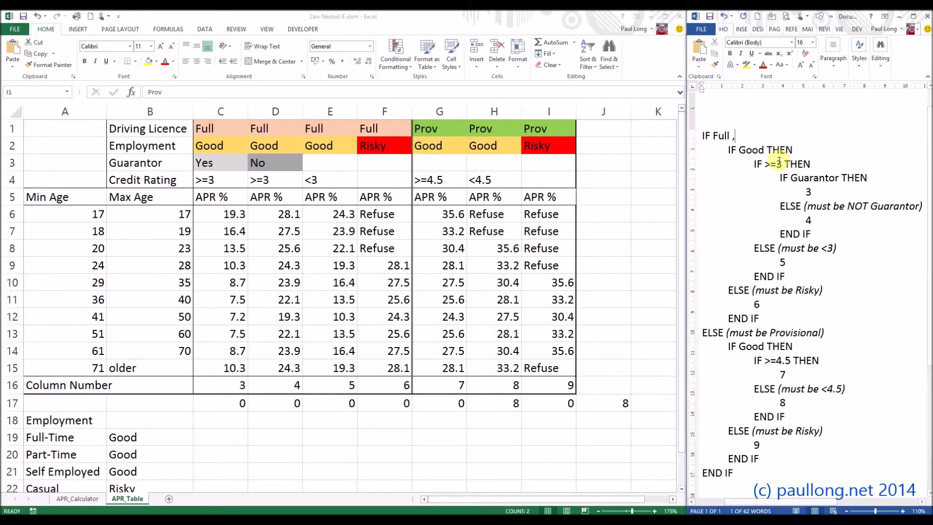
# Replace every remaining THEN with a comma throughout the Word pseudocode below the first line.
pyautogui.moveTo(767, 150); pyautogui.dragTo(843, 479)
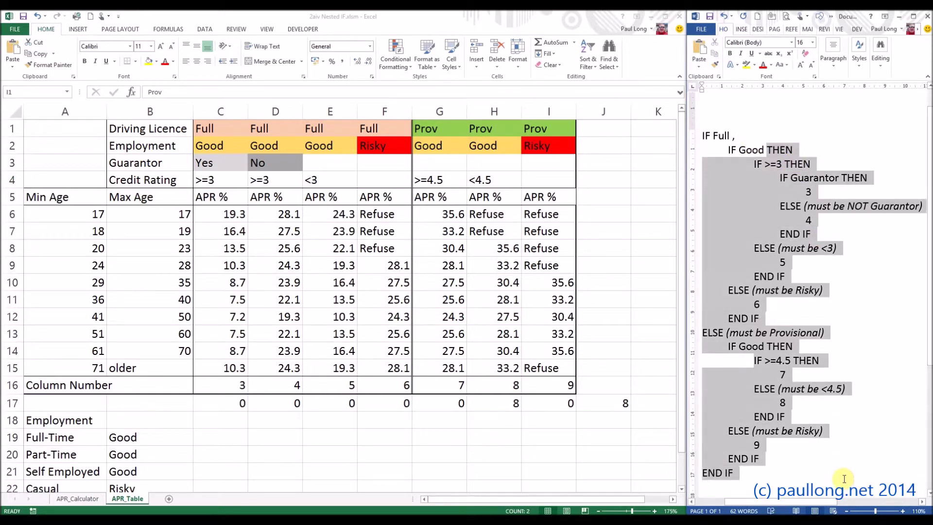
pyautogui.click(880, 63)
pyautogui.click(896, 99)
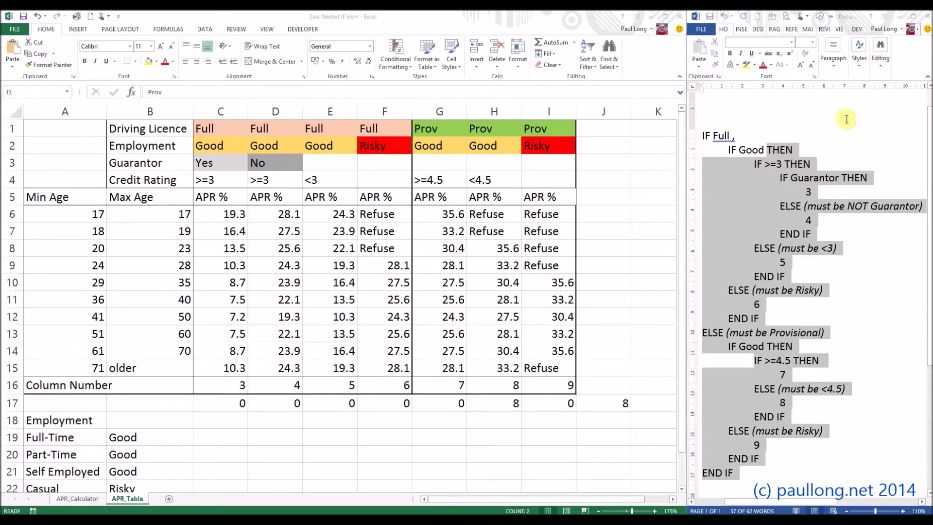
pyautogui.moveTo(464, 196); pyautogui.dragTo(614, 196)
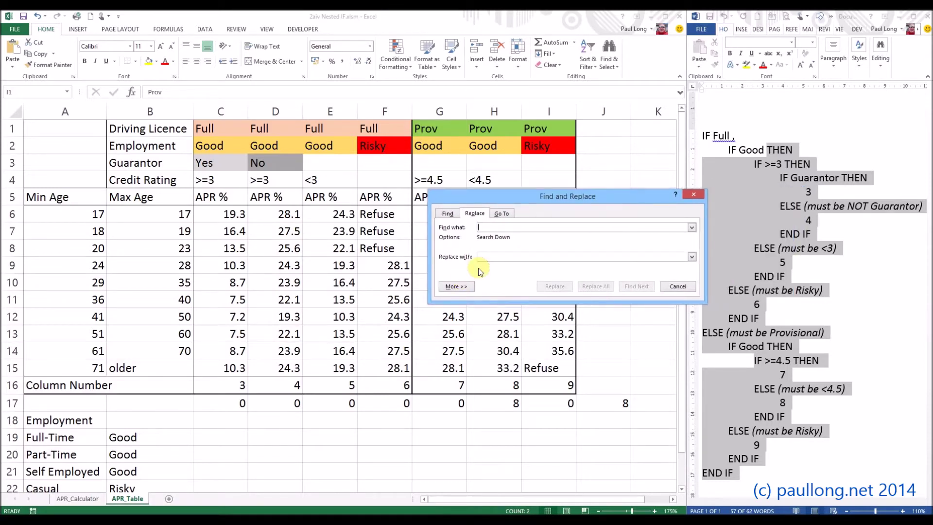
pyautogui.write('THEN')
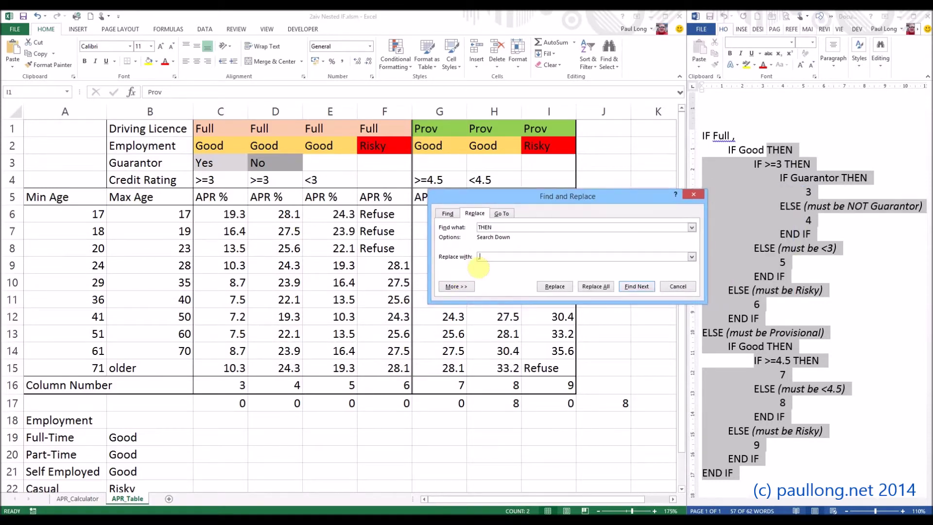
pyautogui.click(596, 286)
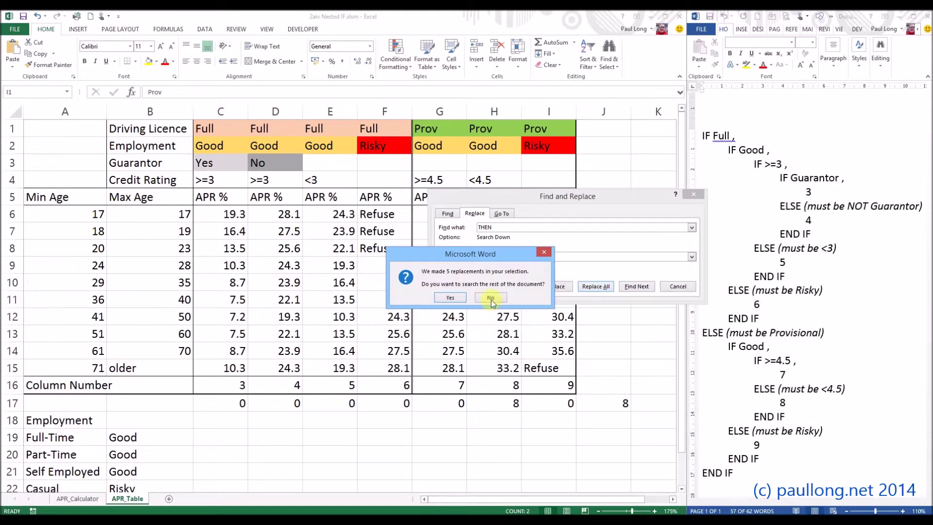
pyautogui.click(457, 298)
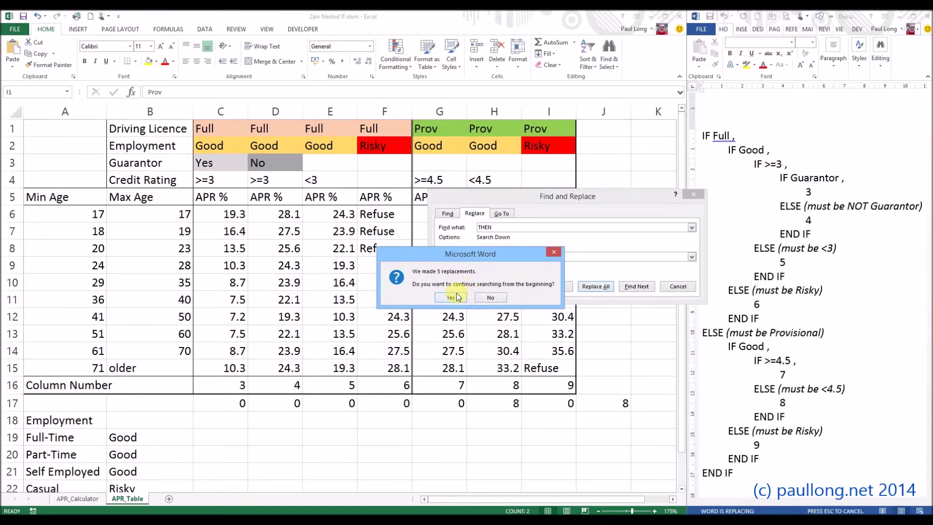
pyautogui.click(471, 294)
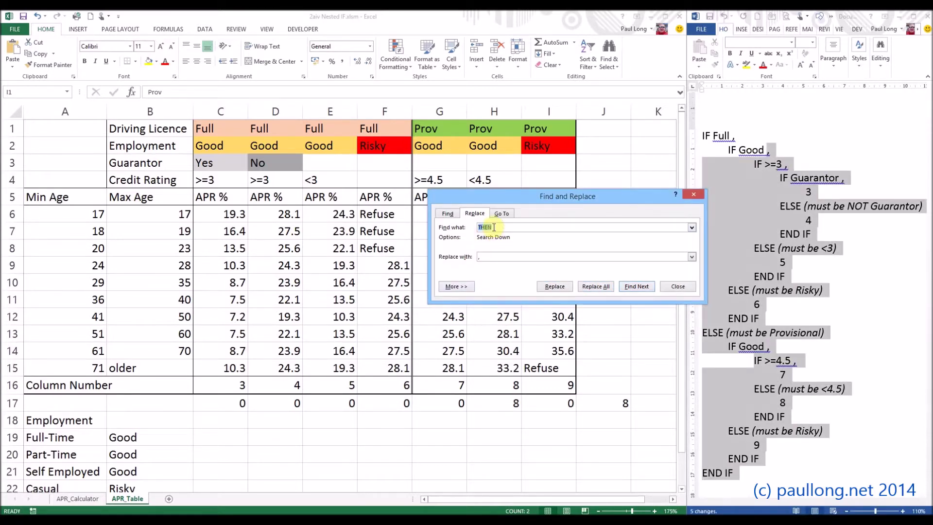
# Replace every ELSE in the pseudocode with a comma.
pyautogui.write('eLSE')
pyautogui.click(596, 286)
pyautogui.click(448, 301)
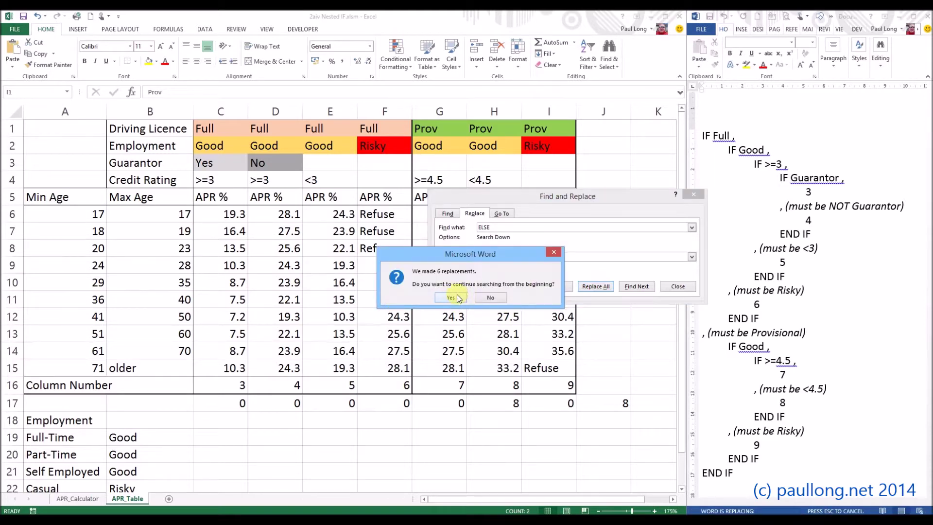
pyautogui.click(451, 298)
pyautogui.click(452, 298)
pyautogui.click(469, 295)
# Replace every IF in the whole pseudocode, including the first line, with "IF (".
pyautogui.click(495, 228)
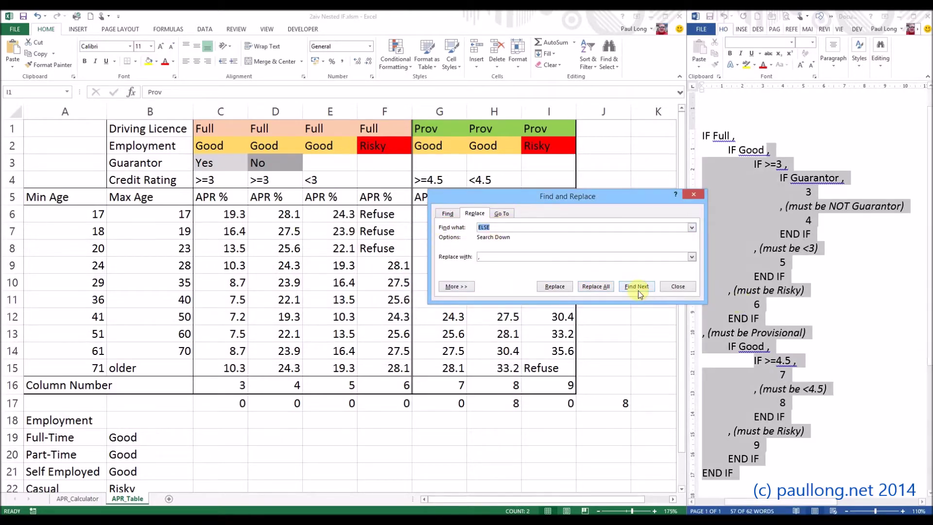
pyautogui.moveTo(770, 254); pyautogui.dragTo(799, 476)
pyautogui.click(507, 229)
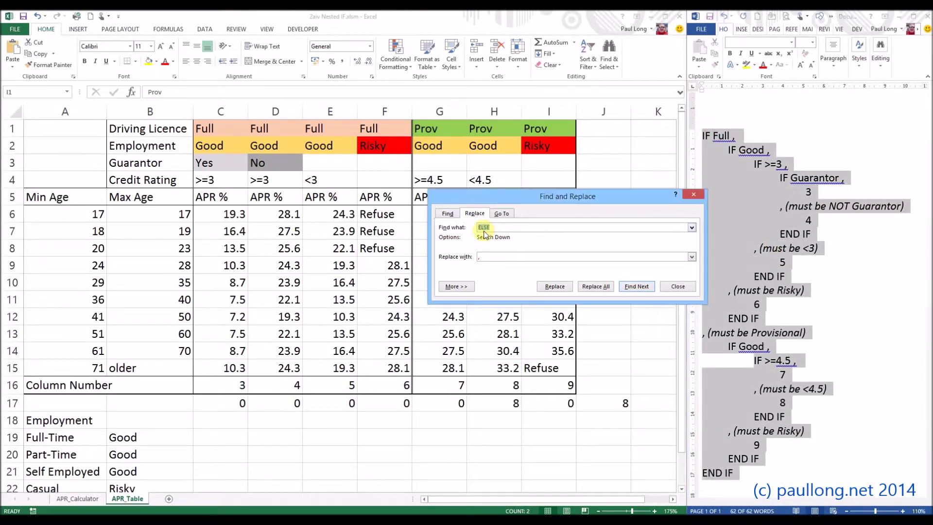
pyautogui.write('IF')
pyautogui.click(597, 287)
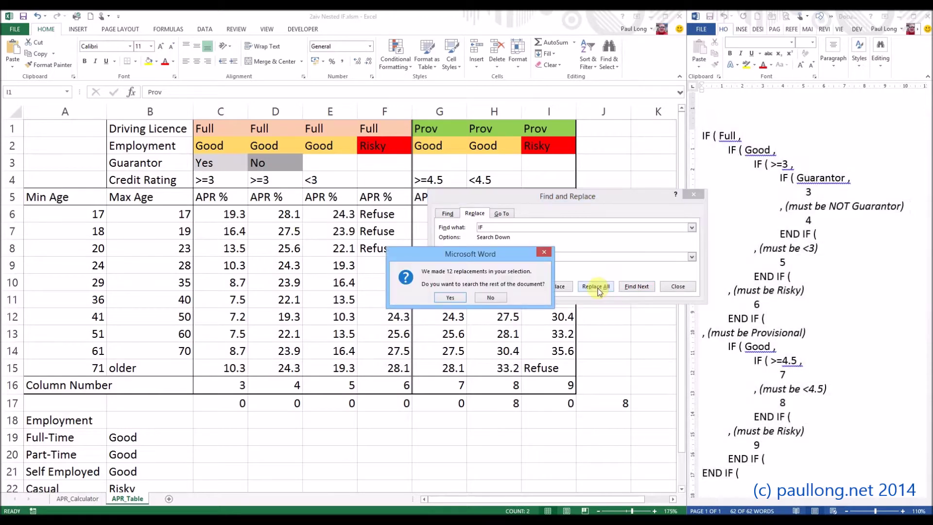
pyautogui.click(450, 298)
pyautogui.click(476, 296)
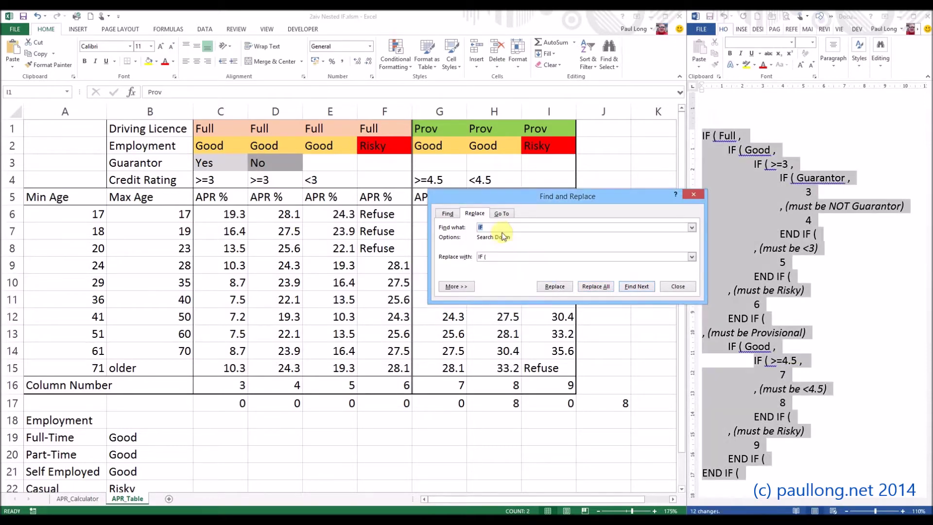
# Replace every "END IF (" in the pseudocode with a closing bracket ")" and finish the find and replace.
pyautogui.doubleClick(479, 228)
pyautogui.write('END IF (')
pyautogui.click(593, 287)
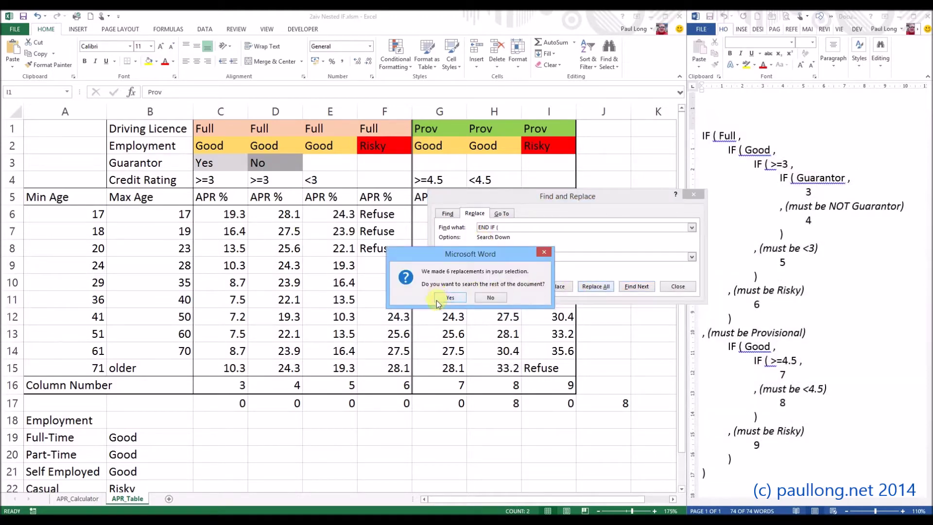
pyautogui.click(444, 298)
pyautogui.click(474, 297)
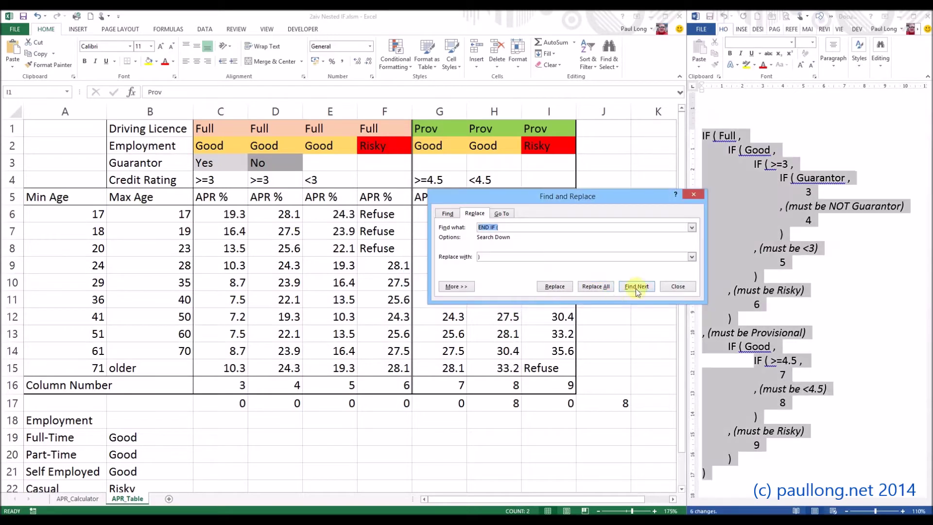
pyautogui.click(678, 286)
pyautogui.click(819, 248)
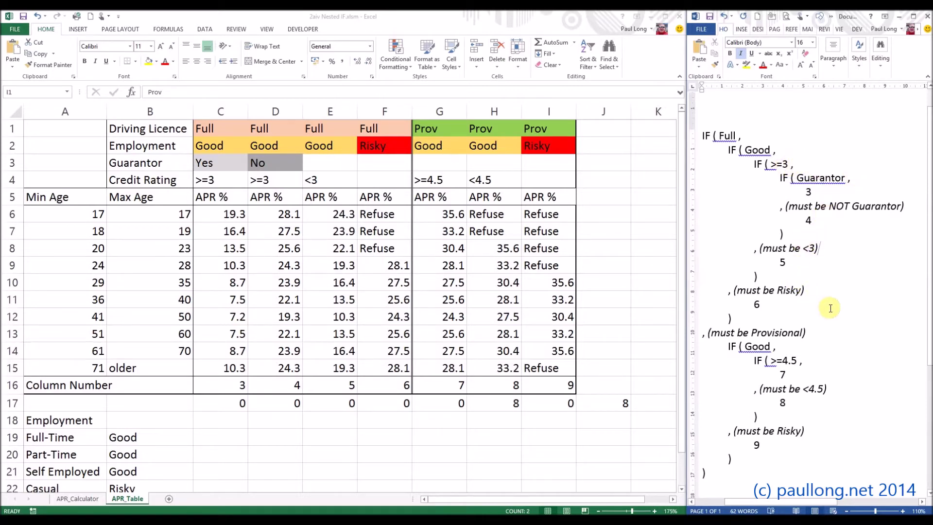
# Change the condition Full in the outermost IF line to DLType=1.
pyautogui.click(718, 135)
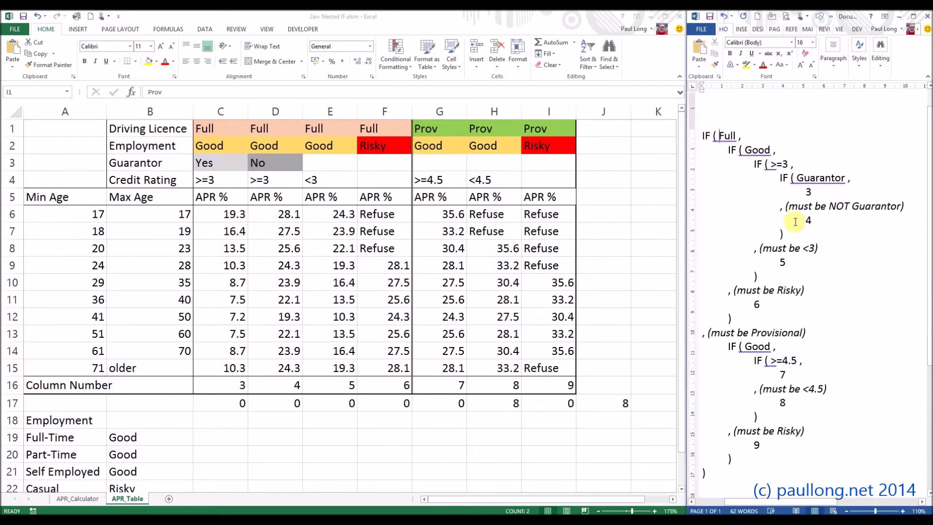
pyautogui.press('Delete')
pyautogui.press('Delete')
pyautogui.press('Delete')
pyautogui.press('Delete')
pyautogui.write('d')
pyautogui.press('BackSpace')
pyautogui.write('DL')
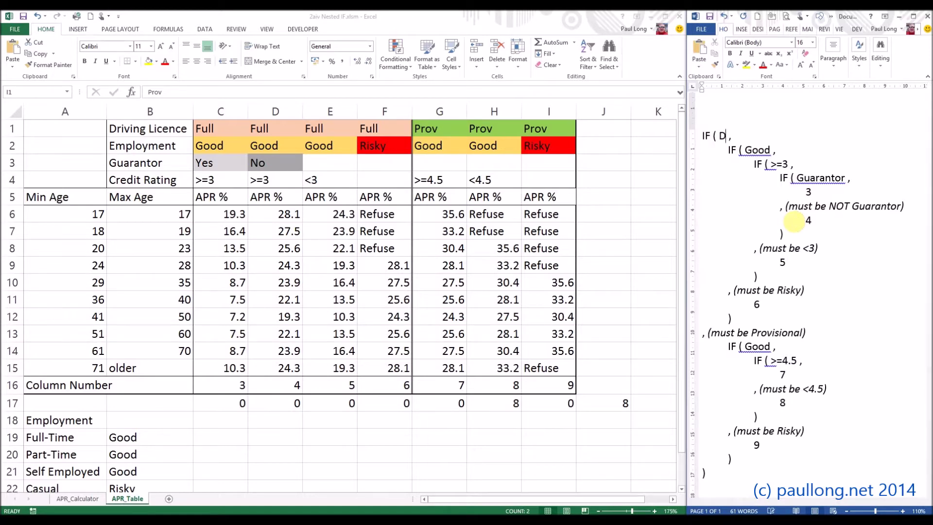
pyautogui.write('TYP')
pyautogui.press('BackSpace')
pyautogui.press('BackSpace')
pyautogui.write('ype=1')
# Complete the two nested conditions under DLType=1 as EmploymentRisk="Good" and CreditRating>=3.
pyautogui.click(764, 149)
pyautogui.doubleClick(764, 149)
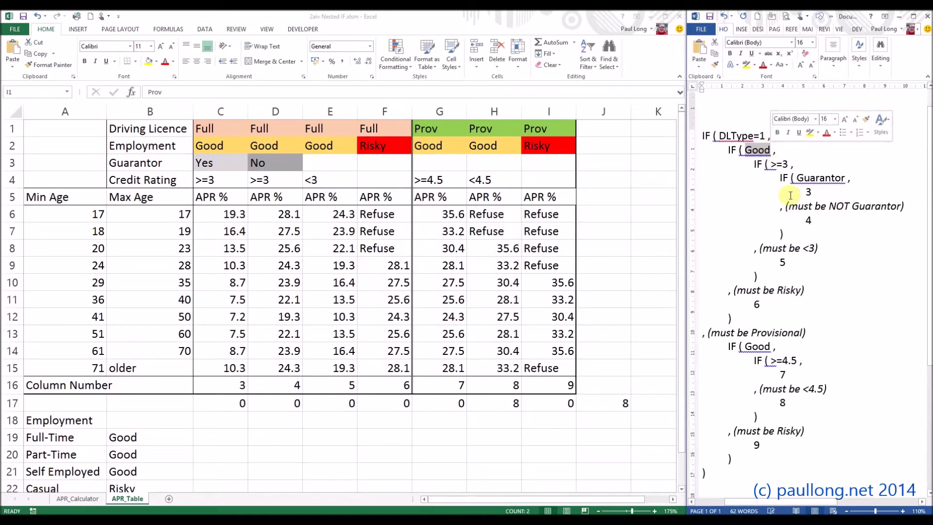
pyautogui.write('EmploymentRisk')
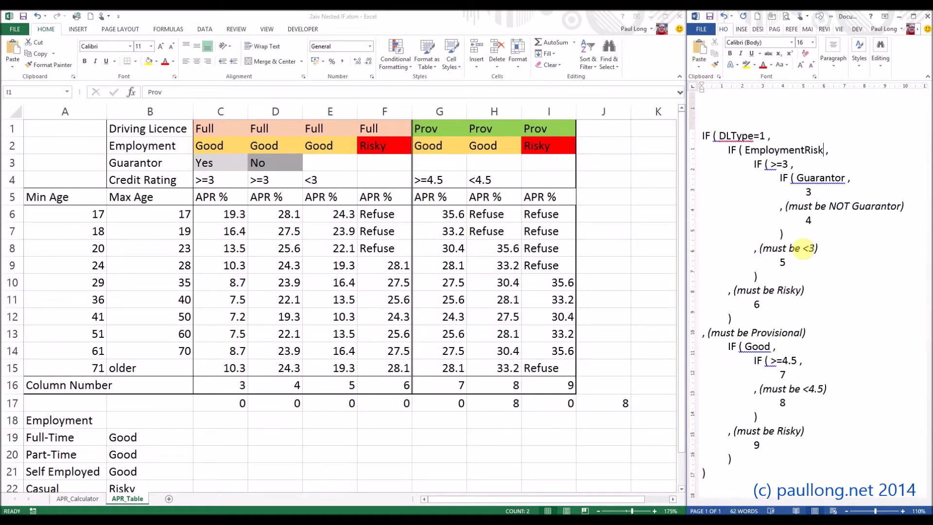
pyautogui.write('="Good”')
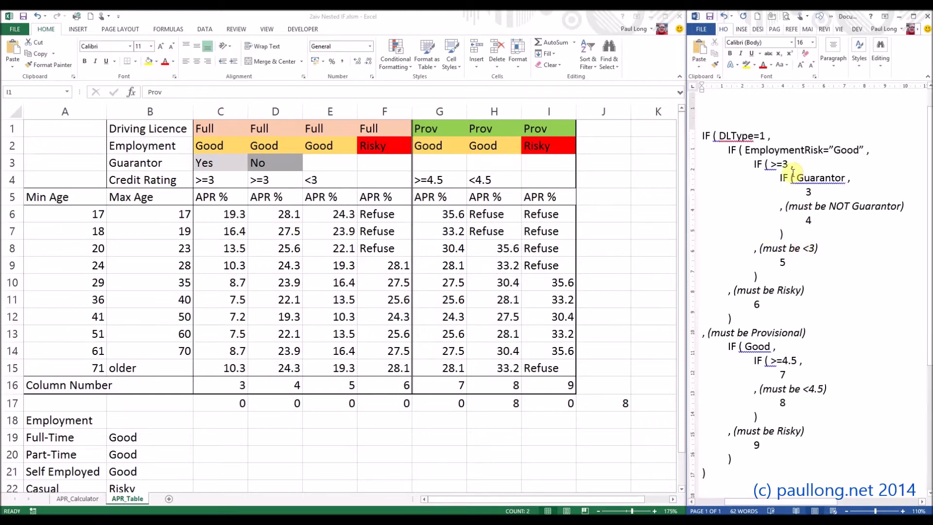
pyautogui.click(772, 164)
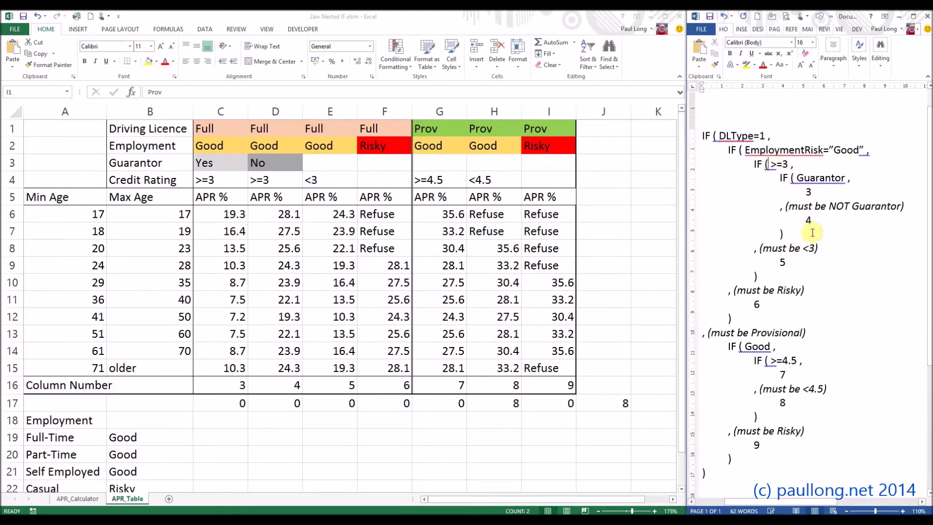
pyautogui.write('CreditRat')
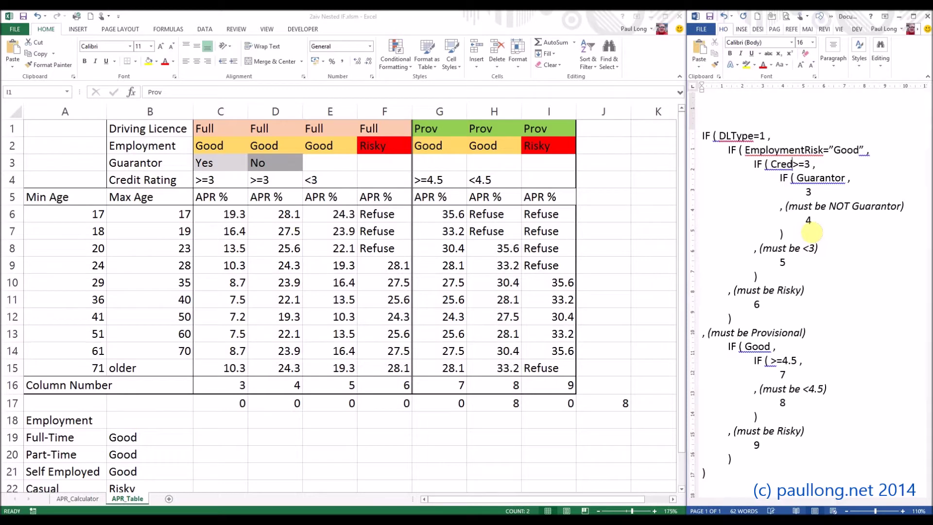
pyautogui.write('ing')
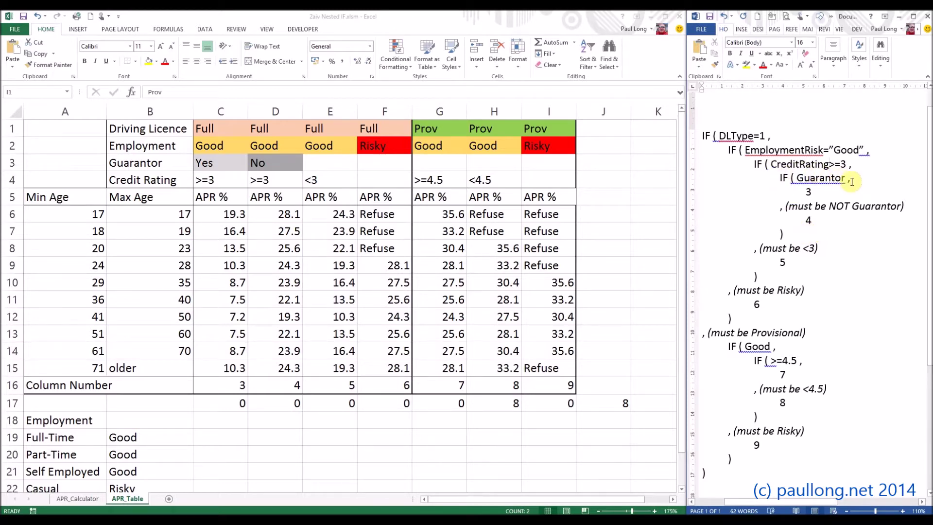
# Delete the italic notes "(must be NOT Guarantor)" and "(must be <3)", keeping the commas before them.
pyautogui.click(788, 208)
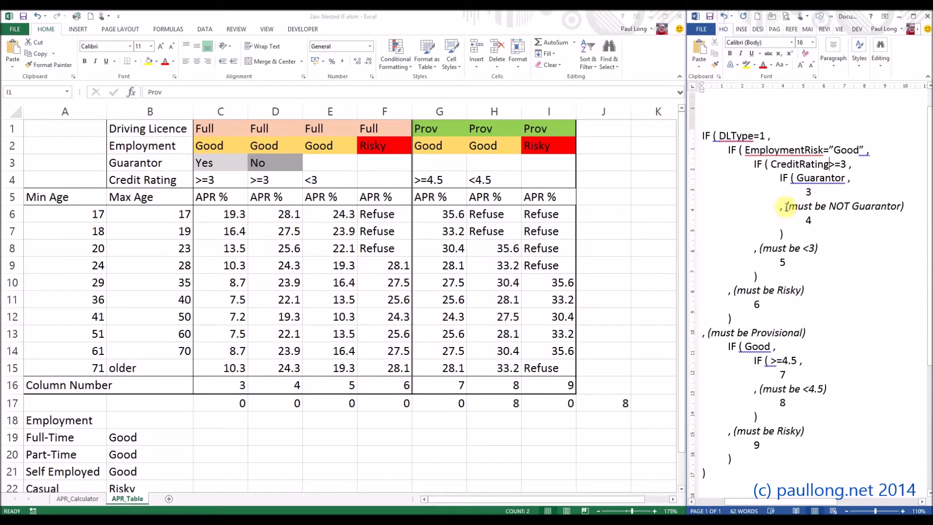
pyautogui.moveTo(784, 207)
pyautogui.mouseDown()
pyautogui.moveTo(902, 206)
pyautogui.moveTo(788, 206)
pyautogui.mouseUp()
pyautogui.click(902, 206)
pyautogui.press('Delete')
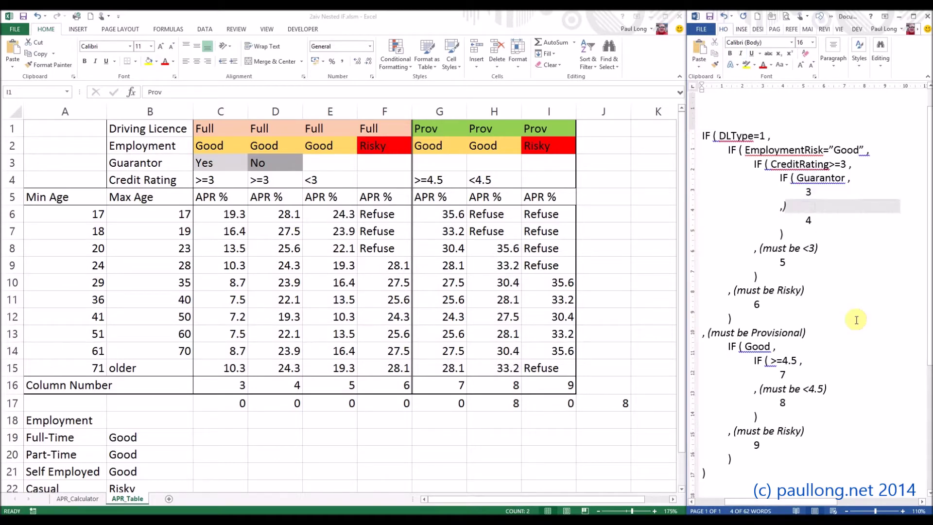
pyautogui.press('Down')
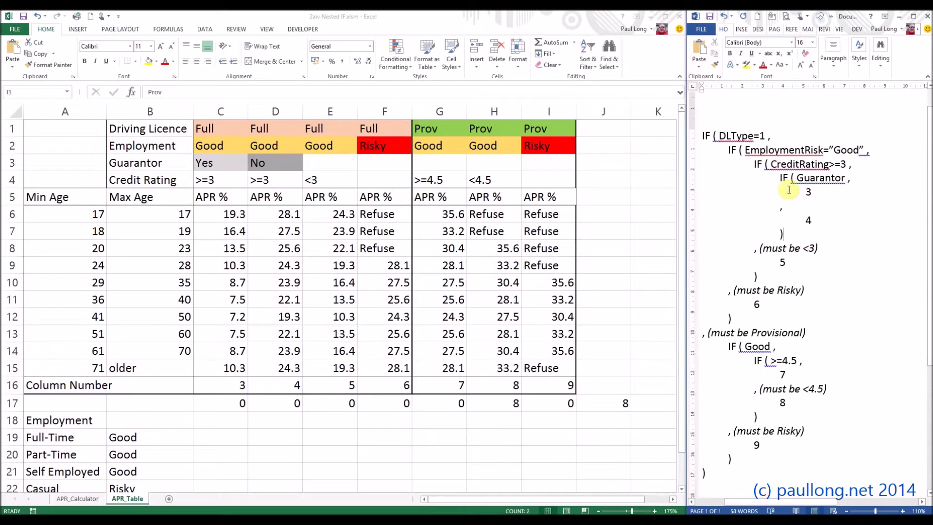
pyautogui.moveTo(780, 177); pyautogui.dragTo(818, 248)
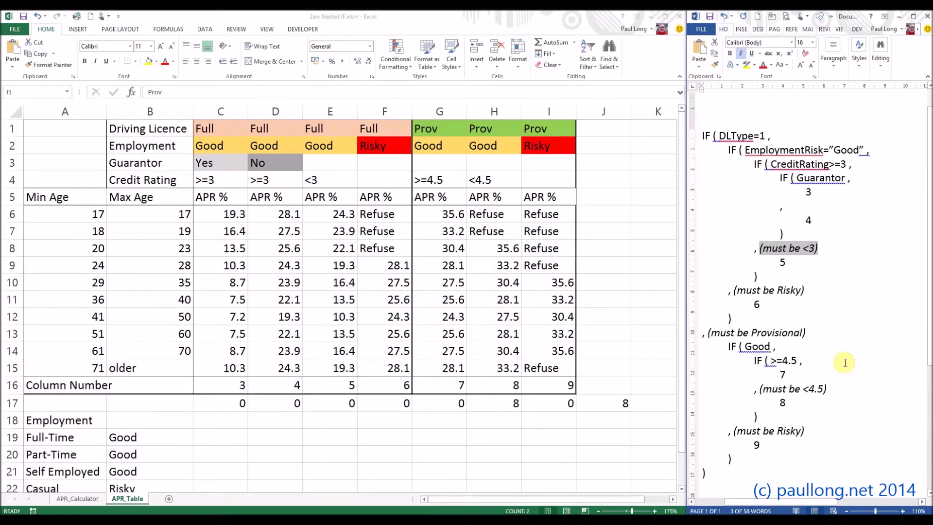
pyautogui.press('Delete')
# Delete the notes "(must be Risky)" above the 6 and "(must be Provisional)", keeping their commas.
pyautogui.moveTo(754, 164); pyautogui.dragTo(765, 278)
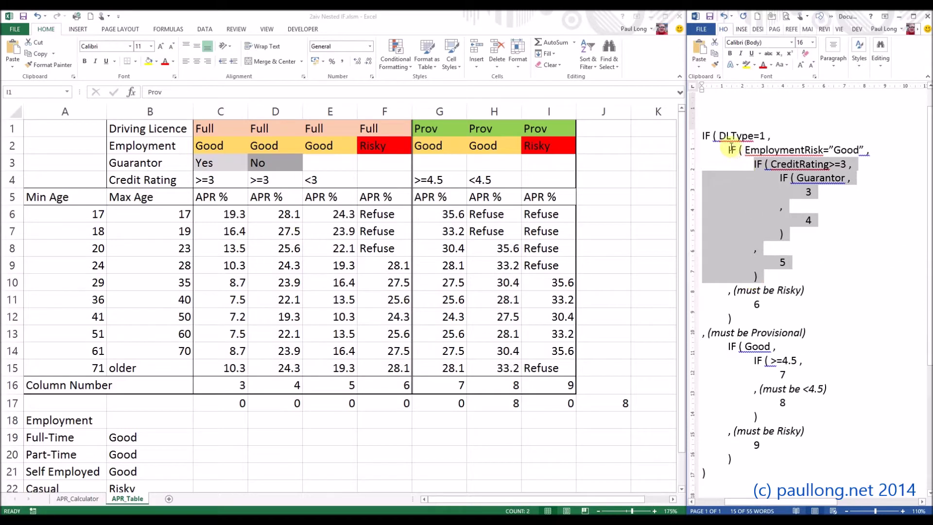
pyautogui.moveTo(728, 149); pyautogui.dragTo(804, 290)
pyautogui.click(750, 293)
pyautogui.press('Delete')
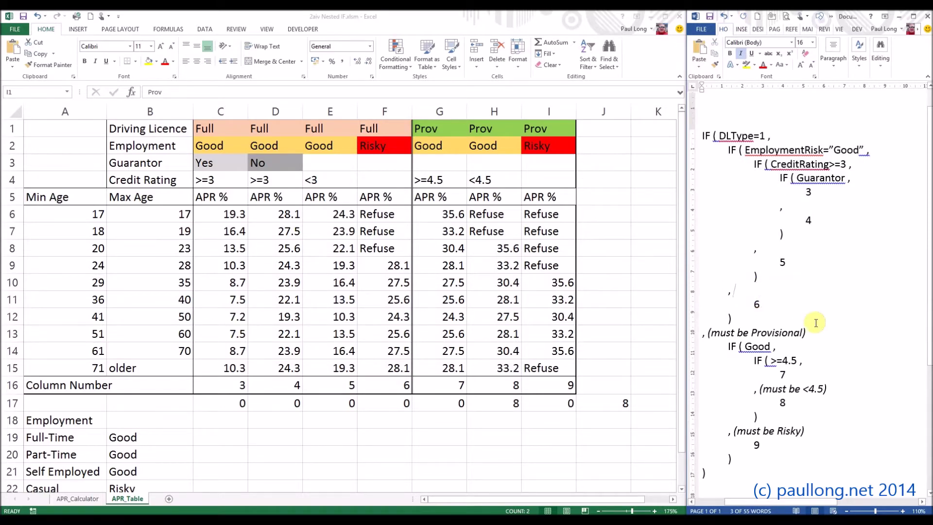
pyautogui.click(756, 307)
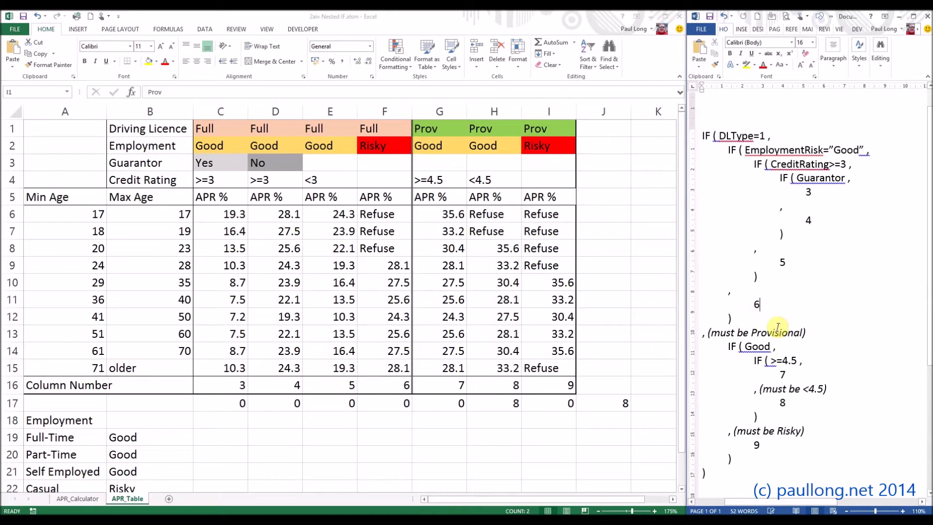
pyautogui.click(731, 319)
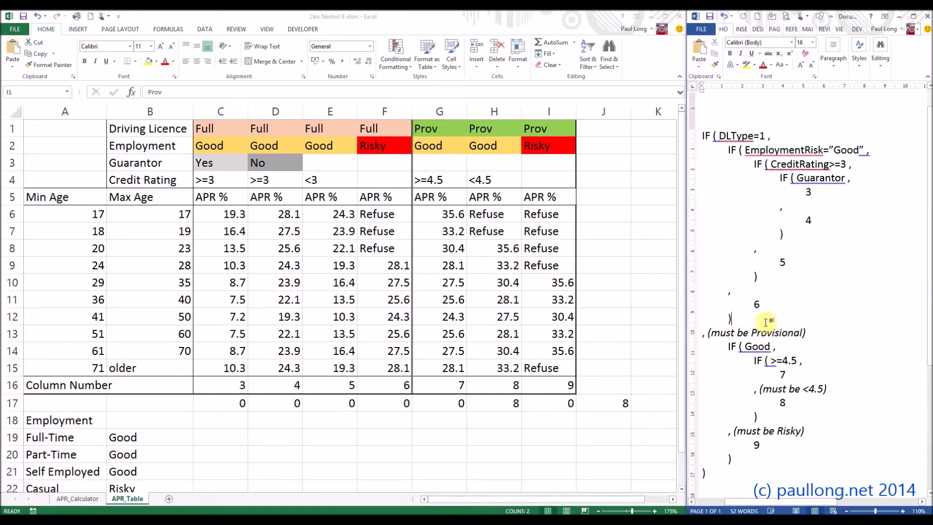
pyautogui.click(702, 136)
pyautogui.moveTo(748, 150); pyautogui.dragTo(710, 333)
pyautogui.press('Delete')
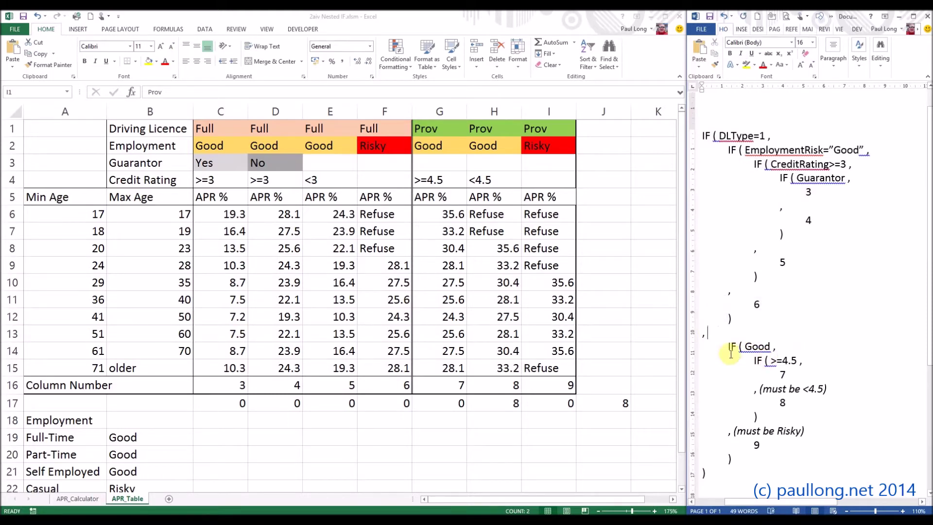
# Complete the provisional branch's conditions as EmploymentRisk="Good" and CreditRating>=4.5.
pyautogui.click(742, 346)
pyautogui.click(744, 347)
pyautogui.write('EmploymentR')
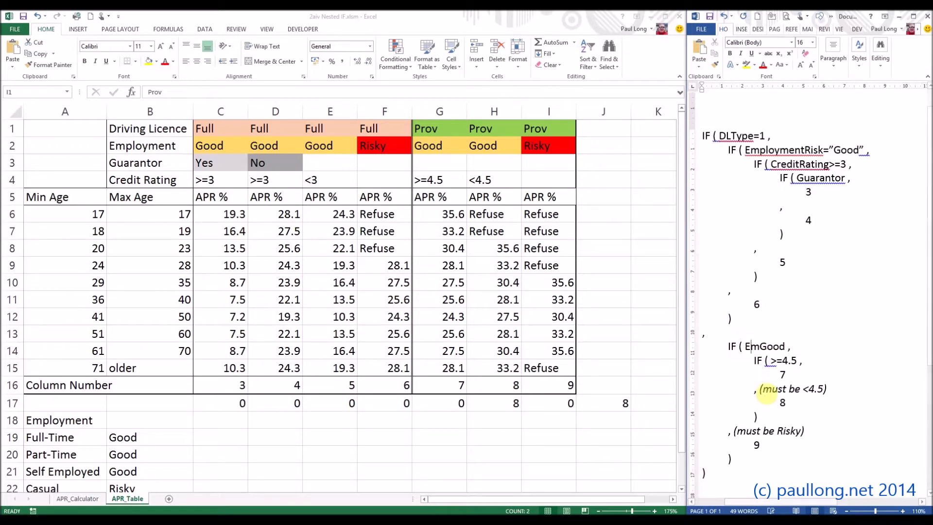
pyautogui.write('isk')
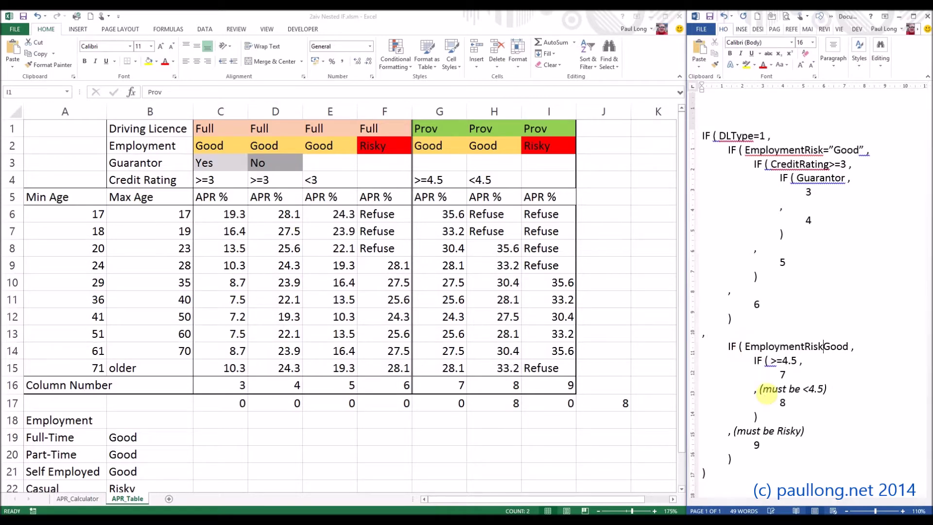
pyautogui.write('="')
pyautogui.click(772, 361)
pyautogui.write('CreditRating')
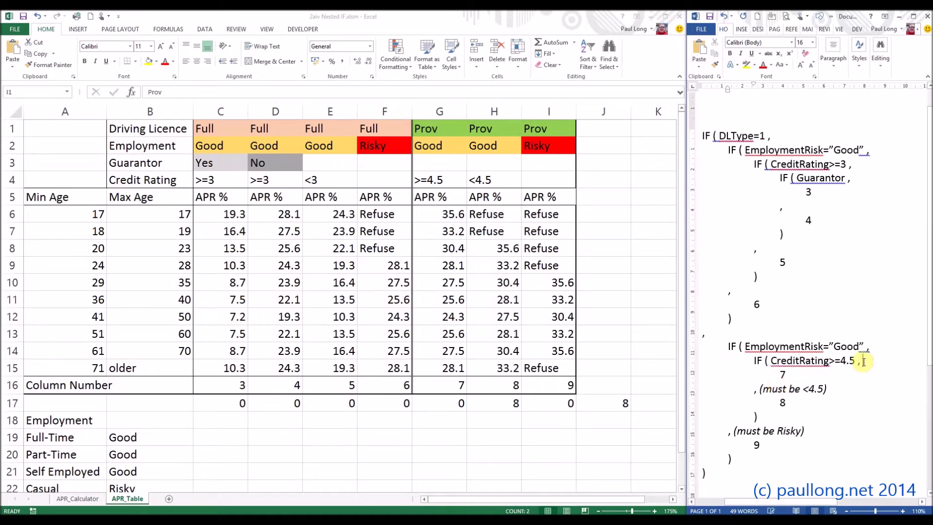
# Delete the italic notes "(must be <4.5)" and "(must be Risky)" in the provisional branch, keeping the commas before them.
pyautogui.click(788, 377)
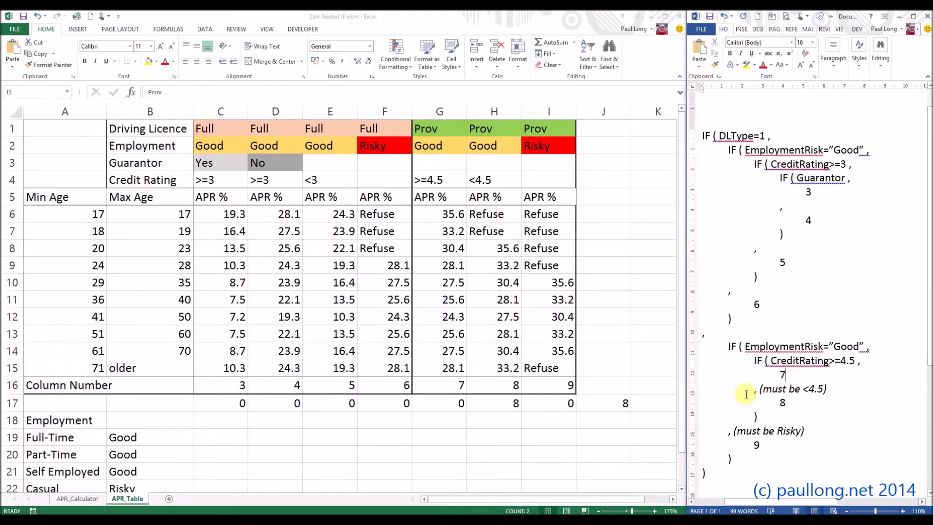
pyautogui.moveTo(759, 388); pyautogui.dragTo(831, 388)
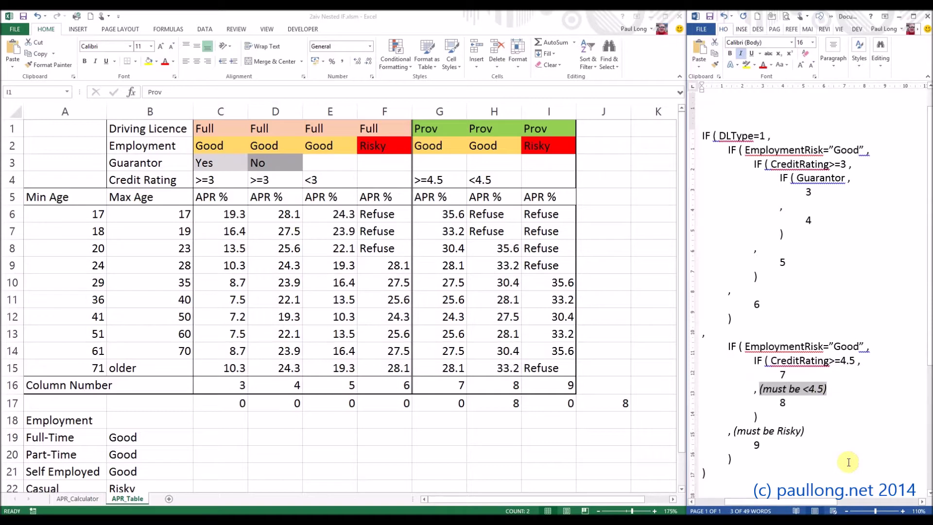
pyautogui.press('Delete')
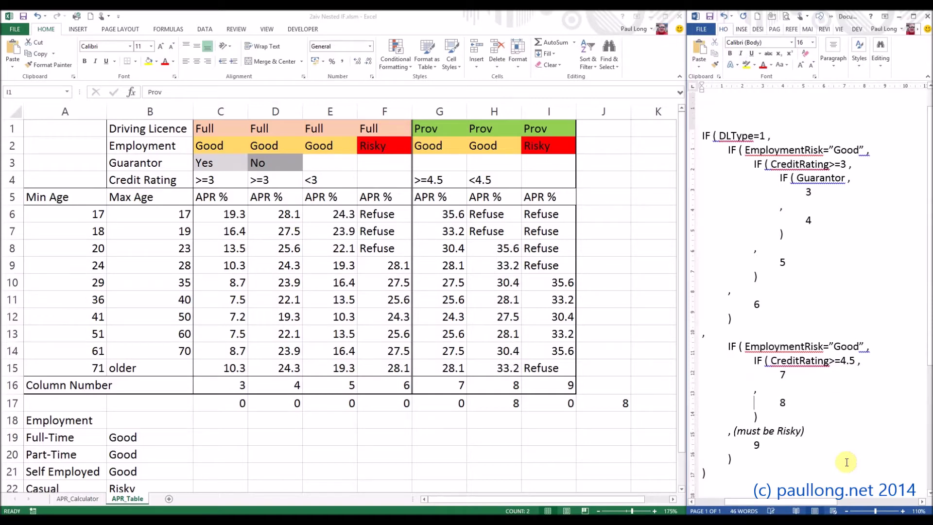
pyautogui.moveTo(764, 416); pyautogui.dragTo(752, 361)
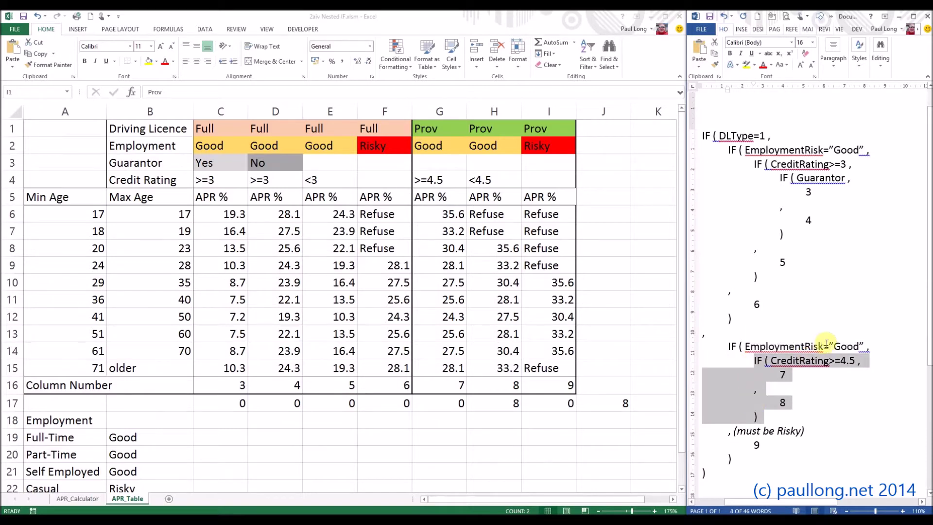
pyautogui.moveTo(733, 430); pyautogui.dragTo(797, 428)
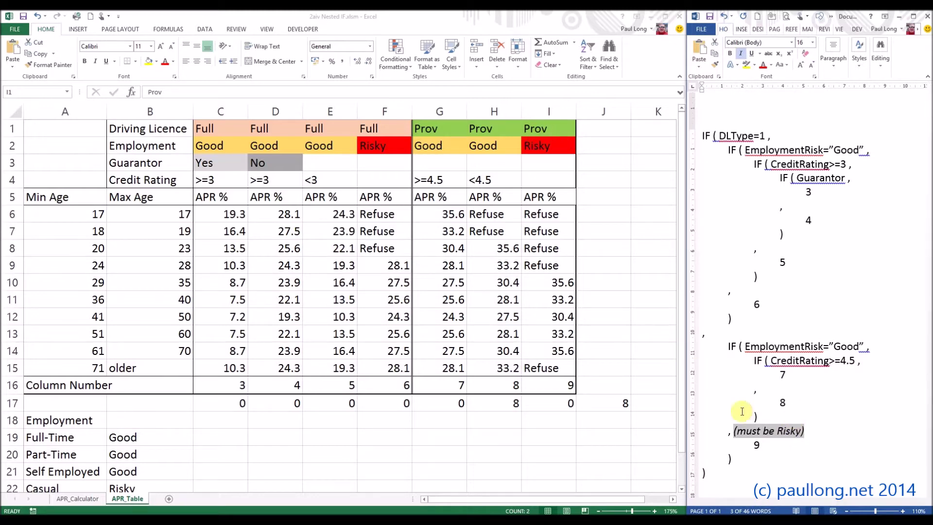
pyautogui.press('Delete')
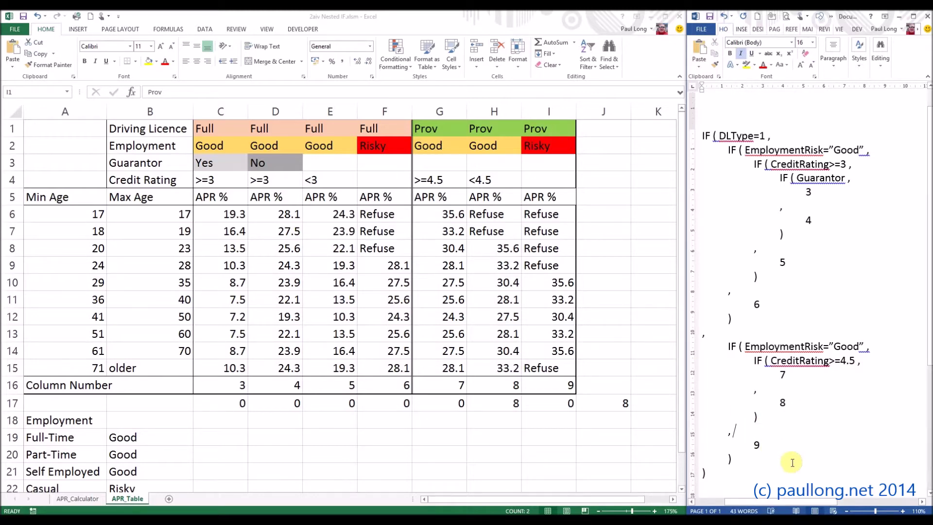
pyautogui.moveTo(745, 455); pyautogui.dragTo(728, 349)
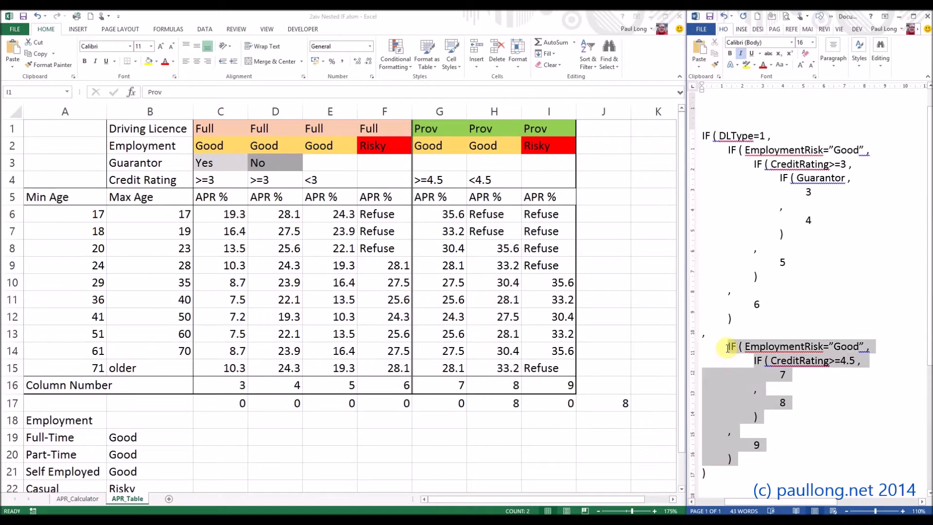
pyautogui.click(699, 137)
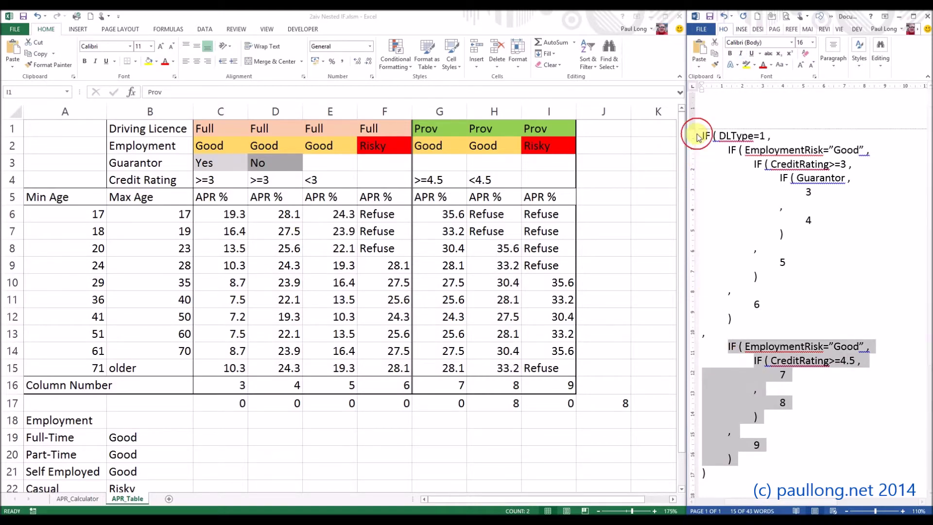
pyautogui.moveTo(698, 138); pyautogui.dragTo(713, 469)
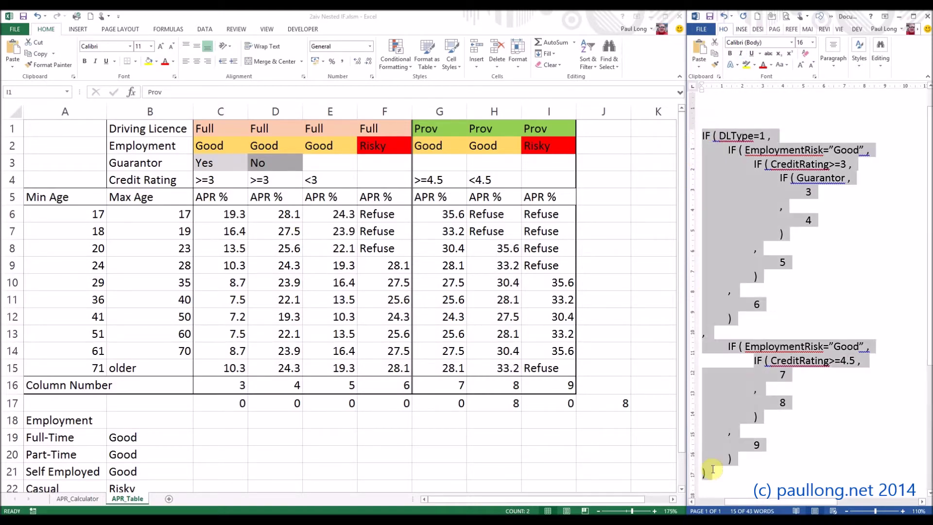
pyautogui.click(722, 475)
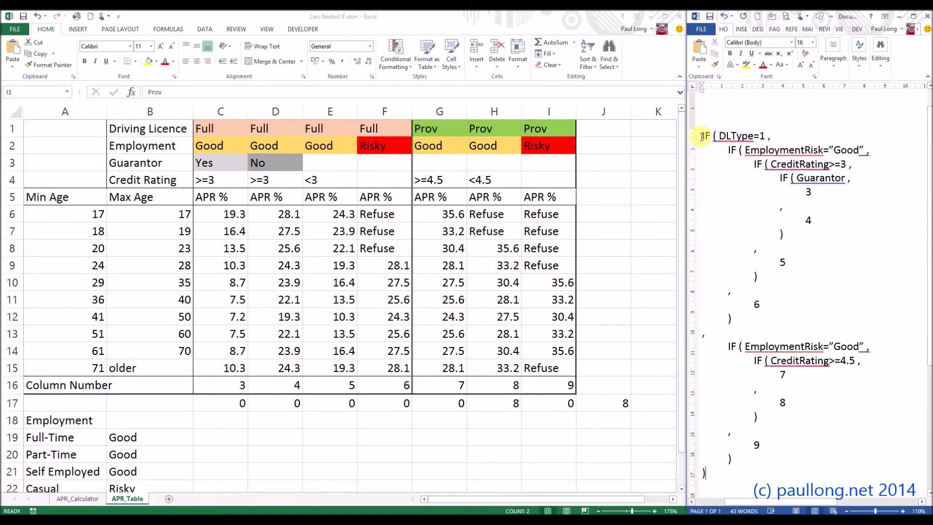
pyautogui.moveTo(703, 136); pyautogui.dragTo(732, 471)
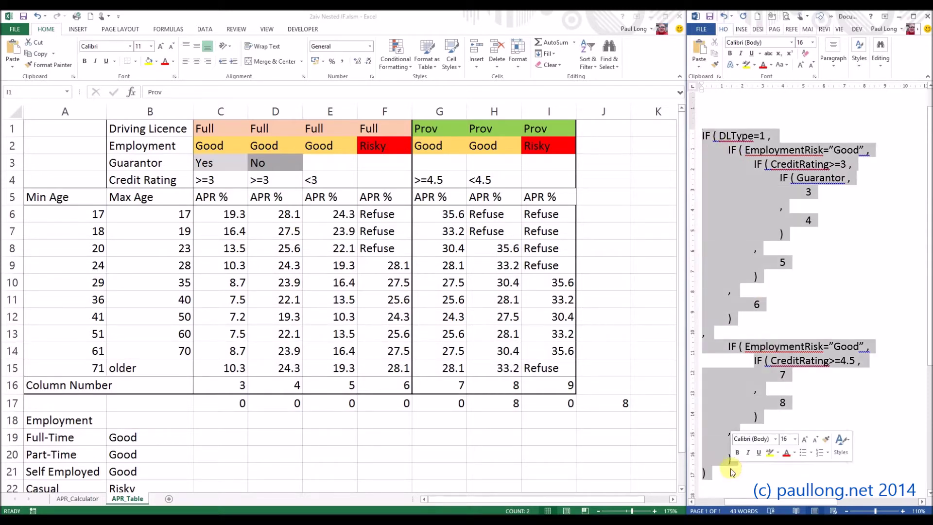
pyautogui.click(239, 434)
pyautogui.click(171, 100)
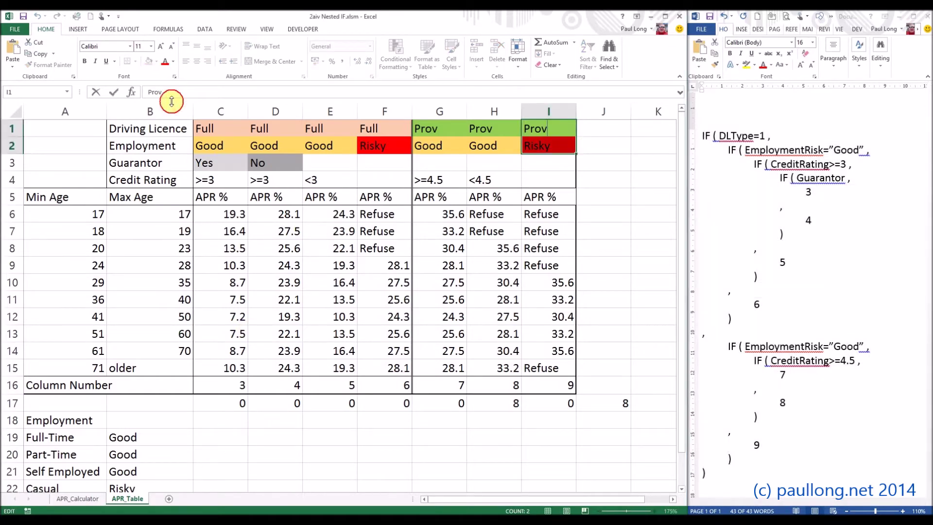
pyautogui.click(244, 440)
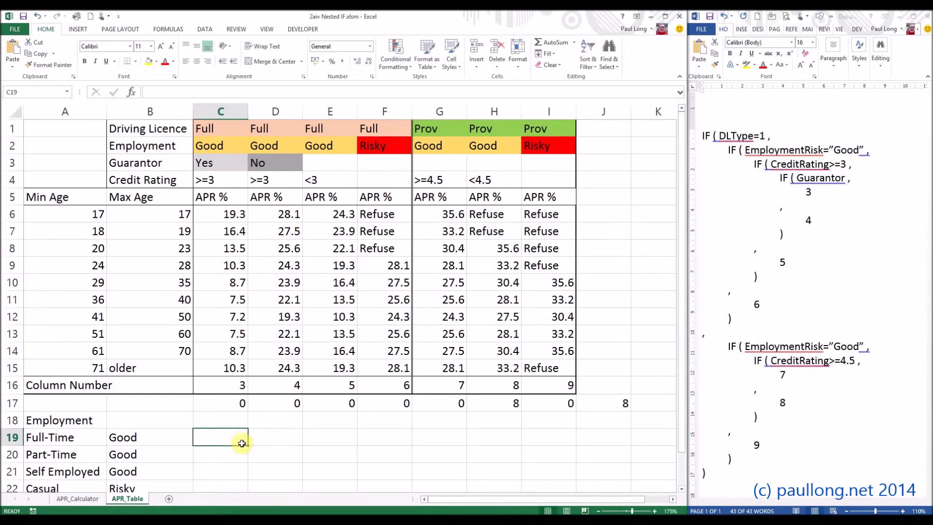
pyautogui.press('F2')
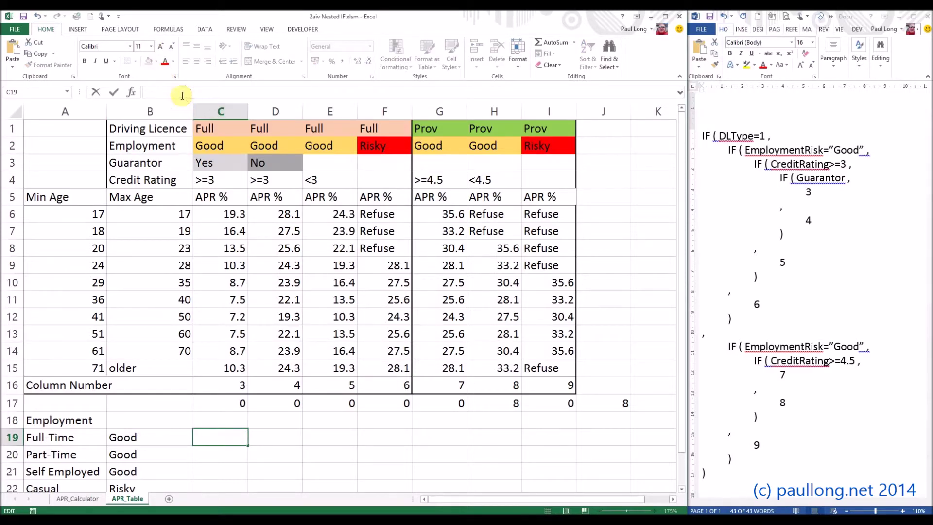
pyautogui.click(788, 177)
pyautogui.hotkey('ctrl', 'a')
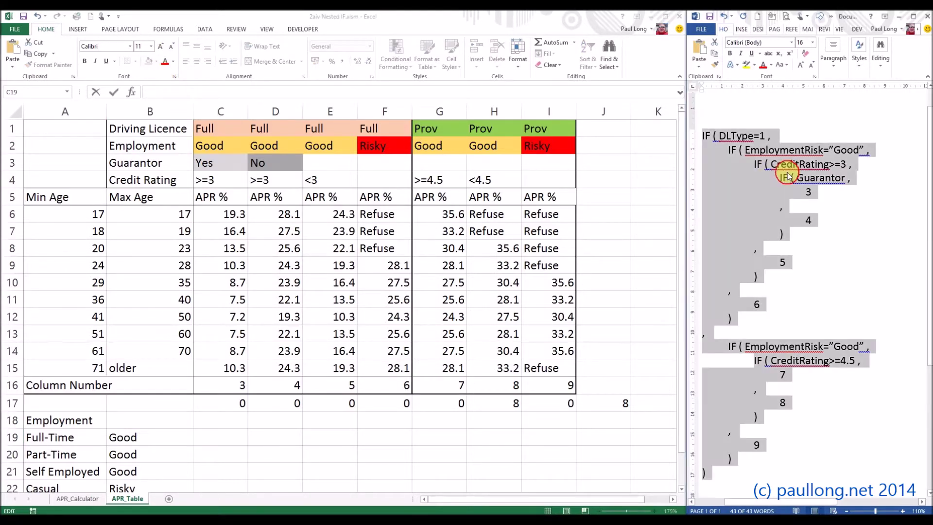
# Collapse the indented IF pseudocode into one continuous formula by removing its line breaks and surplus indentation, and check the formatting marks.
pyautogui.click(770, 138)
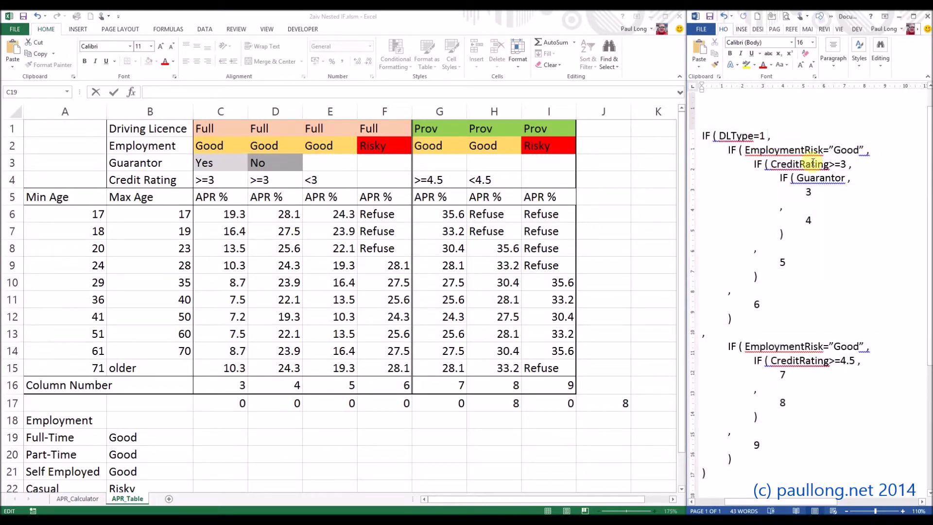
pyautogui.press('Delete')
pyautogui.press('Delete')
pyautogui.press('End')
pyautogui.press('Delete')
pyautogui.press('Delete')
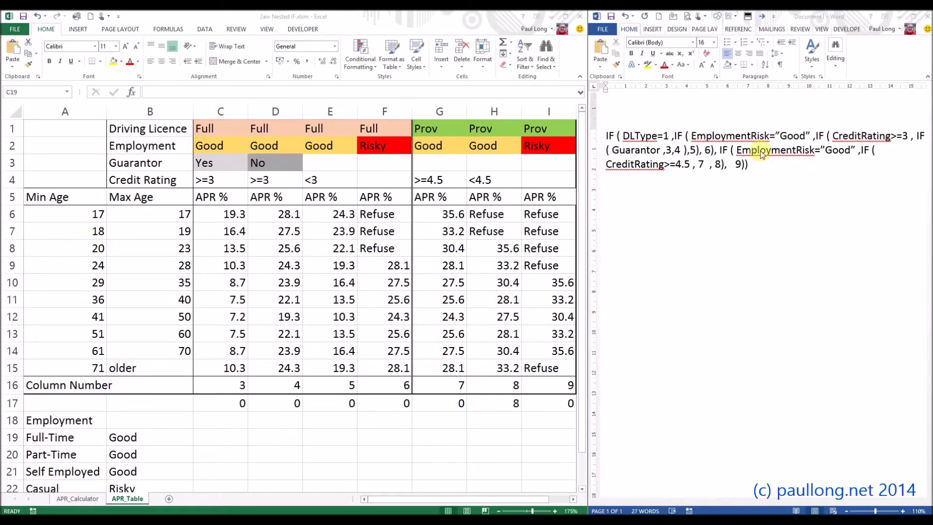
pyautogui.click(725, 165)
pyautogui.write(',')
pyautogui.click(783, 69)
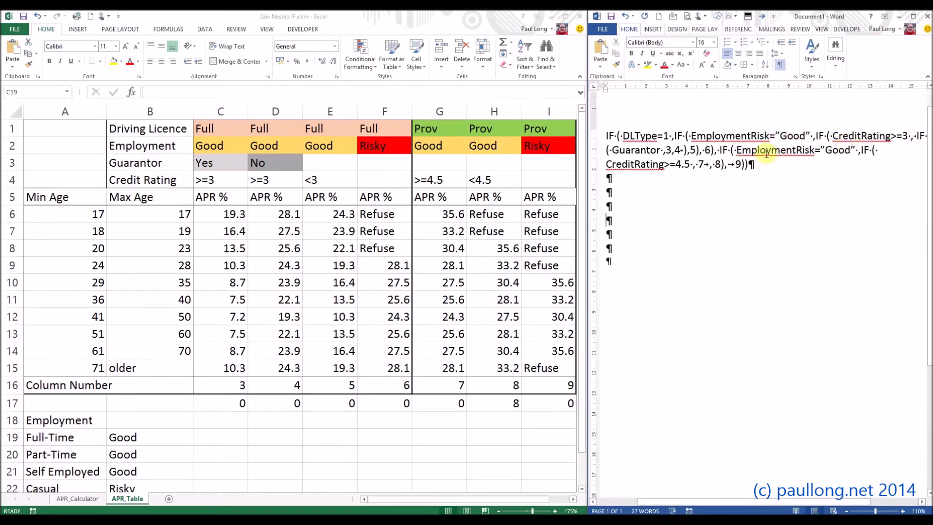
pyautogui.click(781, 67)
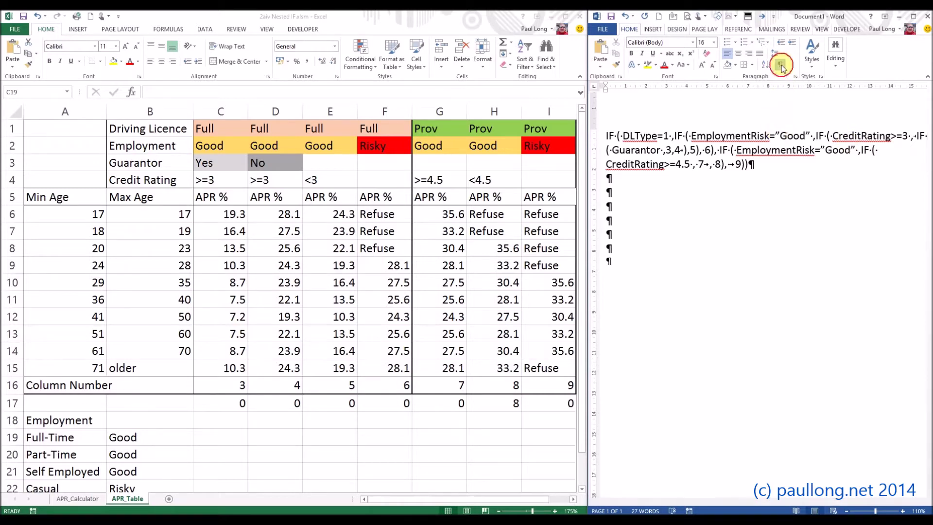
# Copy the whole nested IF formula from Word and try to enter it in Excel cell C20, preceded by an equals sign.
pyautogui.moveTo(749, 165); pyautogui.dragTo(604, 138)
pyautogui.hotkey('ctrl', 'c')
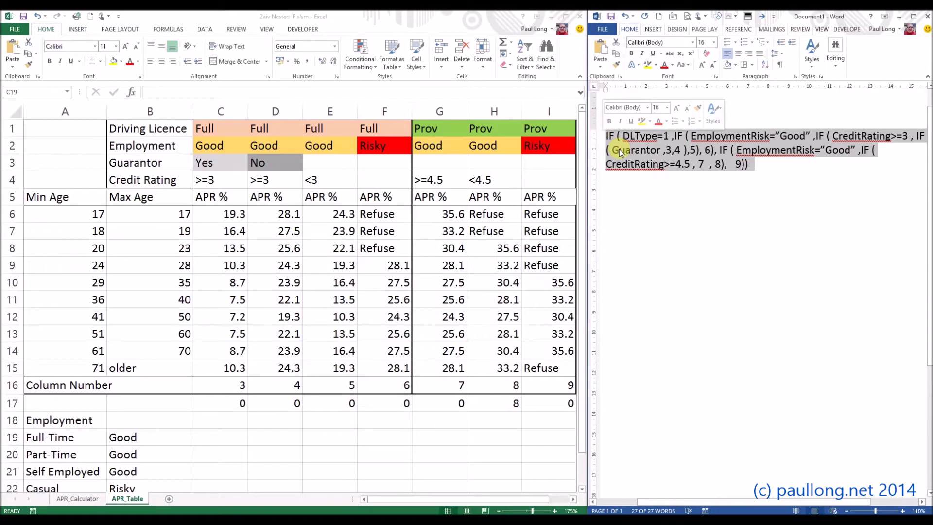
pyautogui.click(239, 438)
pyautogui.click(231, 458)
pyautogui.click(162, 94)
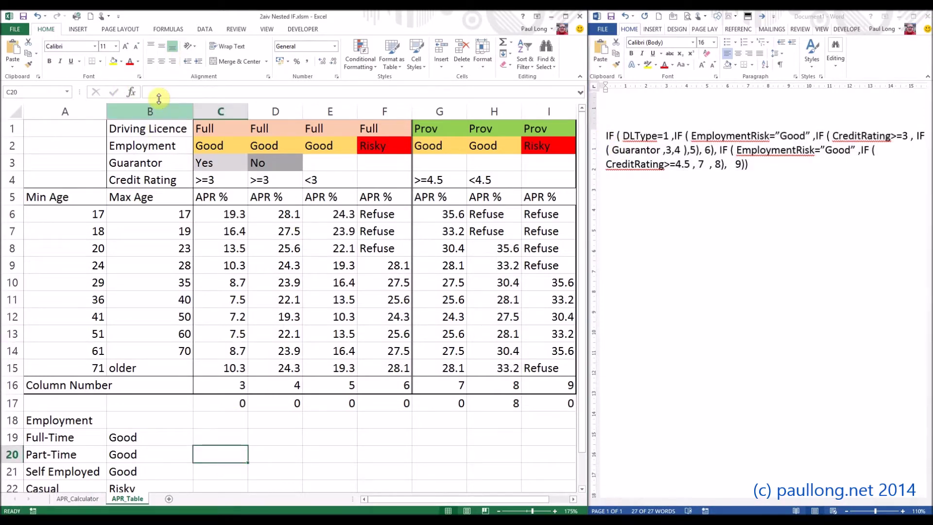
pyautogui.write('=')
pyautogui.hotkey('ctrl', 'v')
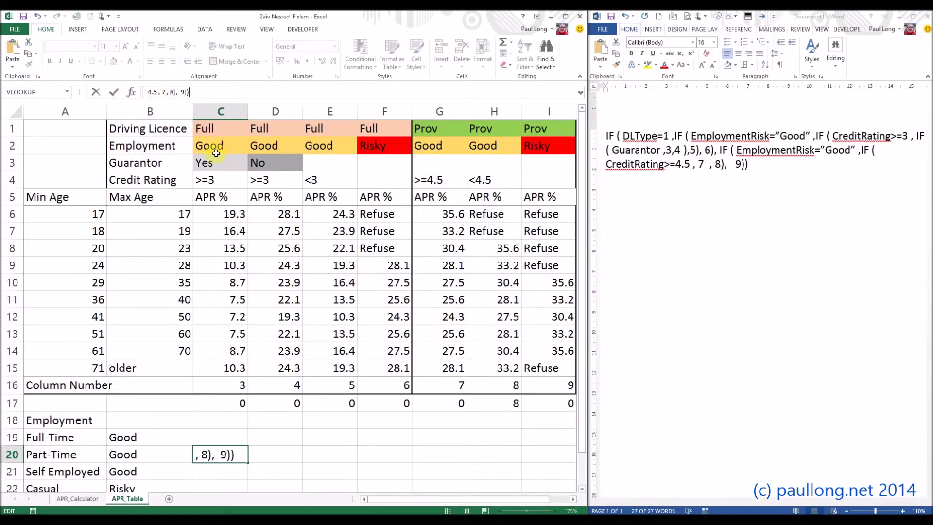
pyautogui.press('Return')
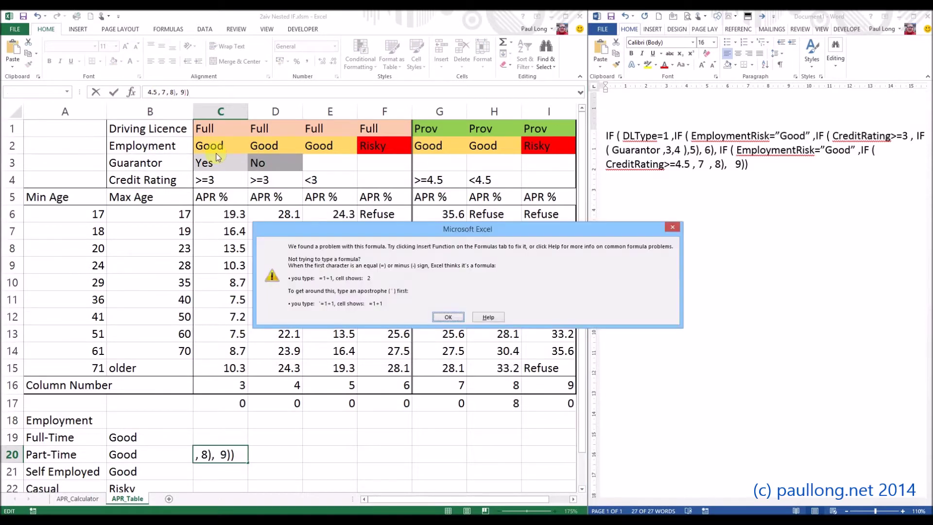
pyautogui.click(448, 317)
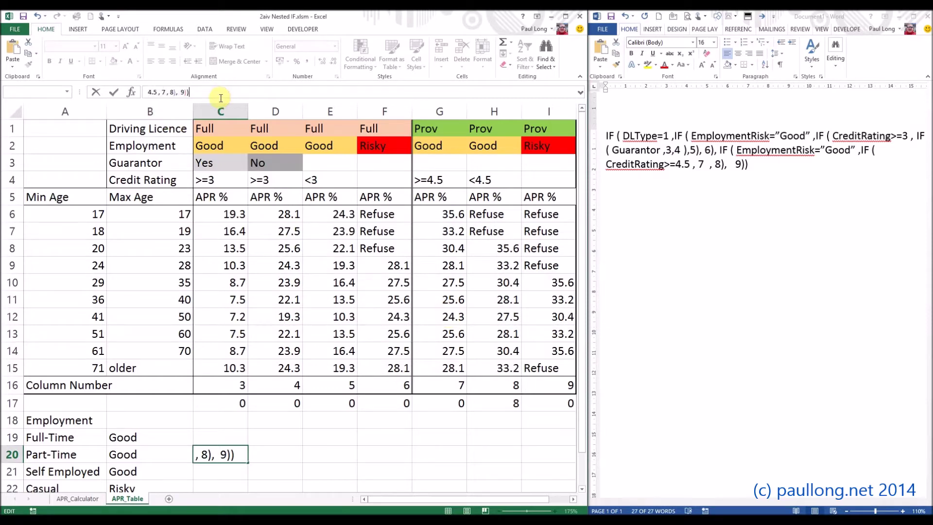
# Replace the curly closing quotes after Good in the C20 formula with straight quotes, enter it and accept the suggested typo correction.
pyautogui.press('Left')
pyautogui.press('Left')
pyautogui.press('Left')
pyautogui.press('Left')
pyautogui.press('Left')
pyautogui.press('Left')
pyautogui.press('Left')
pyautogui.press('Left')
pyautogui.press('Left')
pyautogui.press('Left')
pyautogui.press('Left')
pyautogui.press('Left')
pyautogui.press('Left')
pyautogui.press('Left')
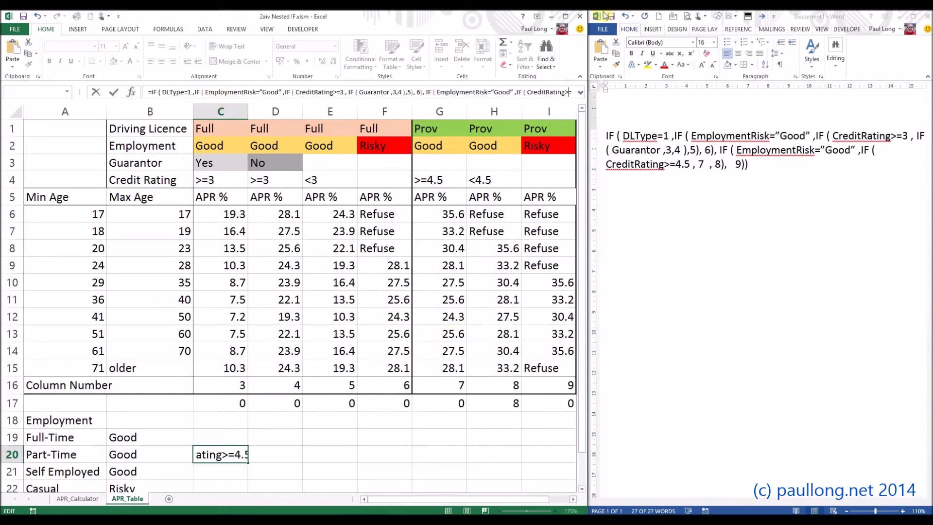
pyautogui.click(260, 93)
pyautogui.press('Right')
pyautogui.press('Right')
pyautogui.press('Right')
pyautogui.press('Right')
pyautogui.press('Right')
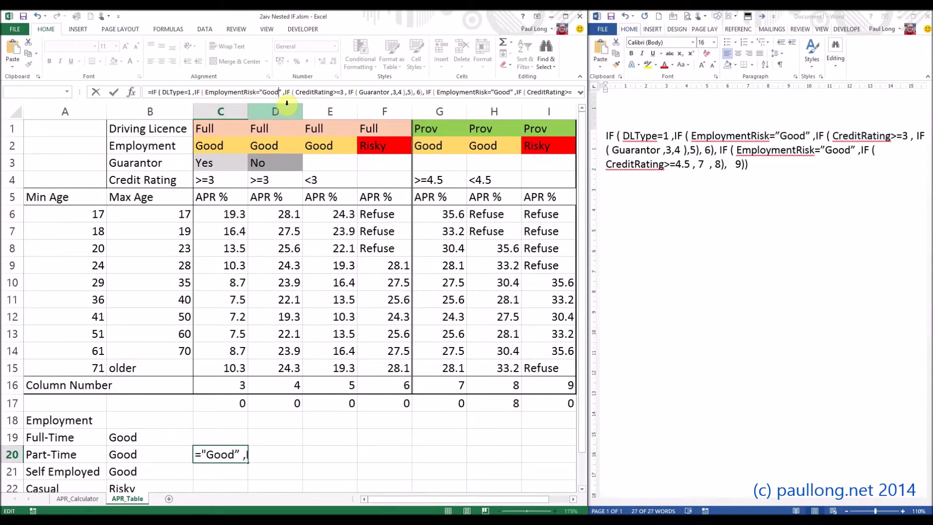
pyautogui.press('Right')
pyautogui.press('Right')
pyautogui.press('Right')
pyautogui.press('Right')
pyautogui.press('Right')
pyautogui.press('Right')
pyautogui.press('Right')
pyautogui.press('Right')
pyautogui.press('Right')
pyautogui.press('Right')
pyautogui.press('Right')
pyautogui.press('Right')
pyautogui.press('Right')
pyautogui.press('Right')
pyautogui.press('Right')
pyautogui.press('Right')
pyautogui.press('Right')
pyautogui.press('Right')
pyautogui.press('Right')
pyautogui.press('Right')
pyautogui.press('Right')
pyautogui.press('Right')
pyautogui.press('Right')
pyautogui.press('Right')
pyautogui.press('Right')
pyautogui.press('Right')
pyautogui.press('Right')
pyautogui.press('Right')
pyautogui.press('Right')
pyautogui.press('Right')
pyautogui.press('Right')
pyautogui.press('Right')
pyautogui.press('Right')
pyautogui.press('Right')
pyautogui.press('Right')
pyautogui.press('Right')
pyautogui.press('Right')
pyautogui.press('Right')
pyautogui.press('Right')
pyautogui.press('Right')
pyautogui.press('Right')
pyautogui.press('Right')
pyautogui.press('Right')
pyautogui.press('Right')
pyautogui.press('Right')
pyautogui.press('Right')
pyautogui.press('BackSpace')
pyautogui.write('"')
pyautogui.press('Return')
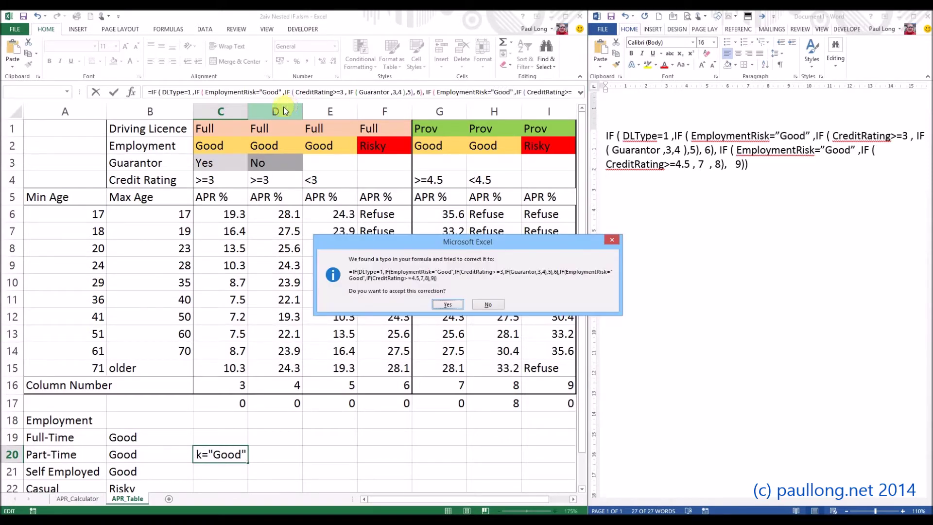
pyautogui.click(447, 304)
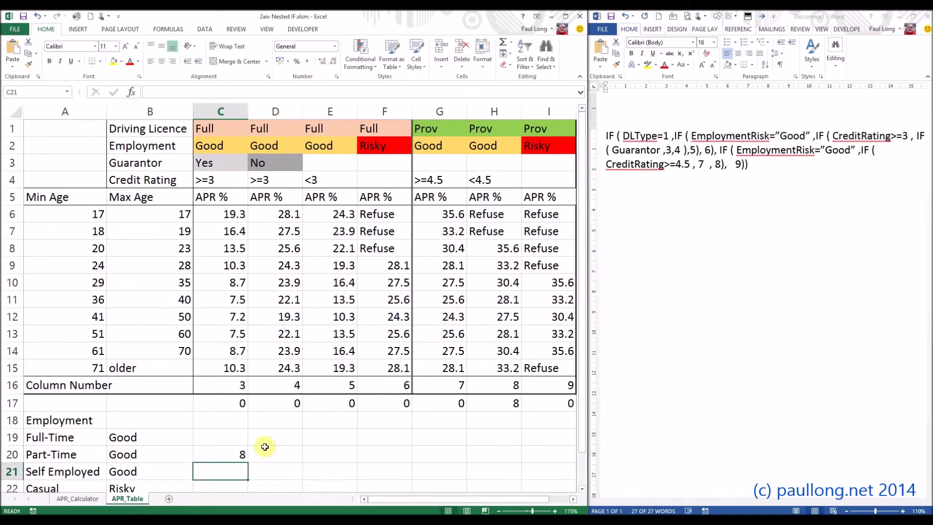
# Clear the full nested formula from C20 and enter =IF(DLType=1,TRUE) in its place.
pyautogui.click(227, 451)
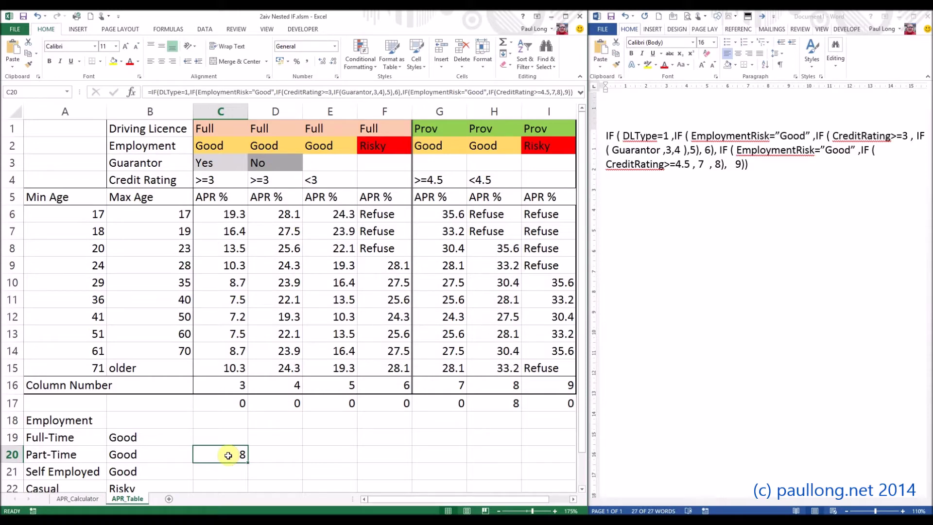
pyautogui.click(266, 456)
pyautogui.click(234, 459)
pyautogui.press('Delete')
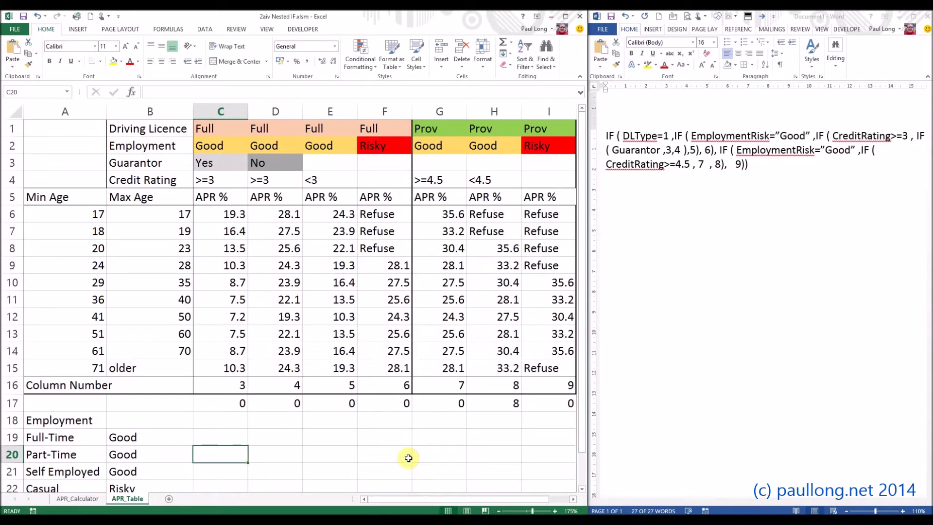
pyautogui.write('=')
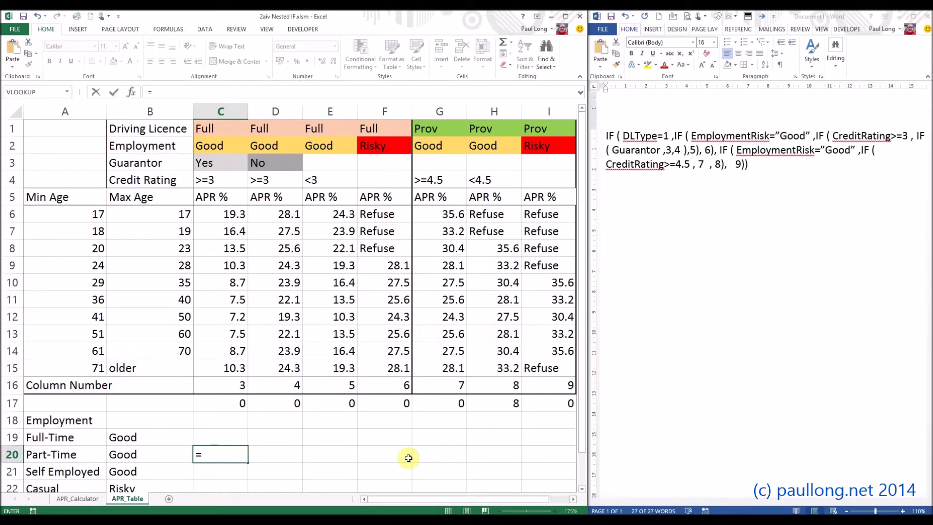
pyautogui.write('if(')
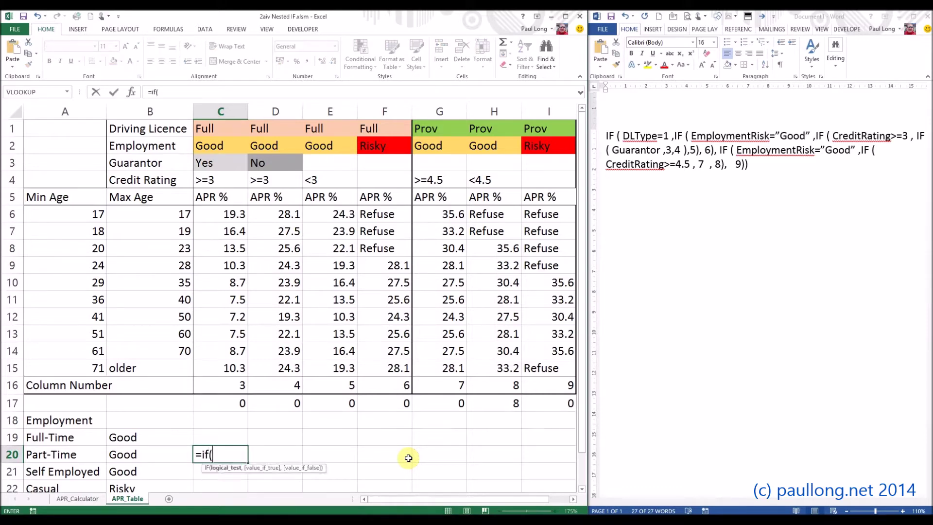
pyautogui.write('DL')
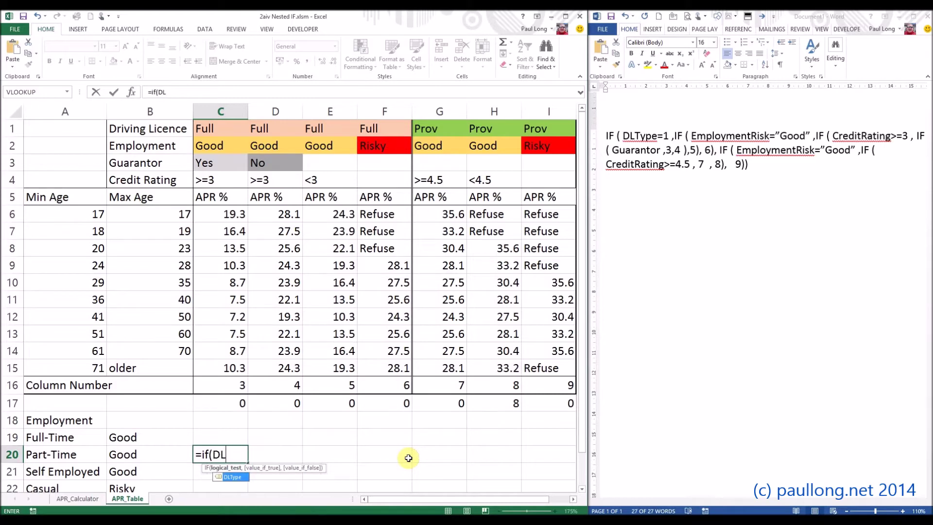
pyautogui.write('Type=1')
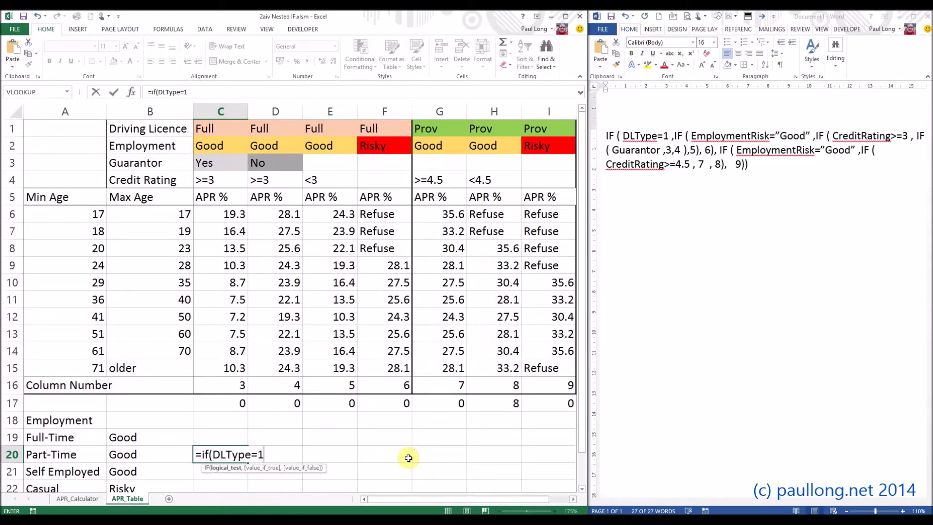
pyautogui.write(',TRUE)')
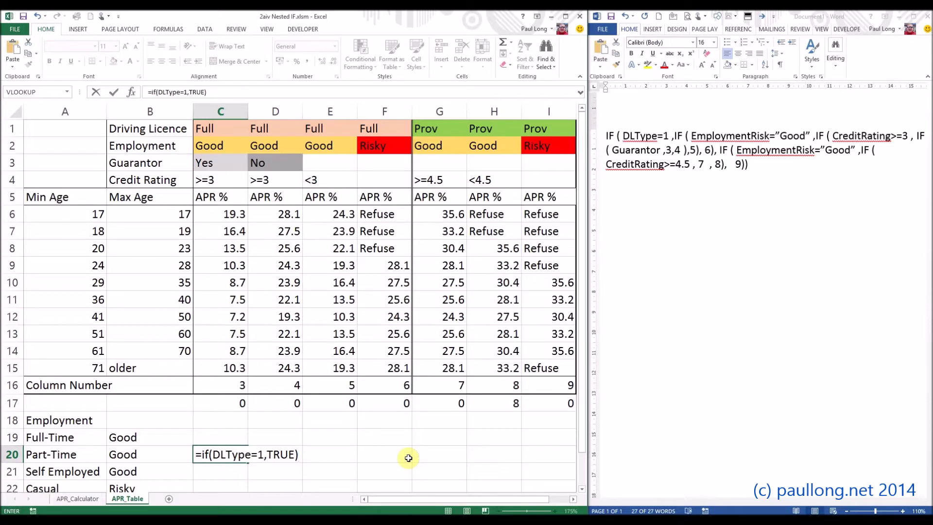
pyautogui.press('Return')
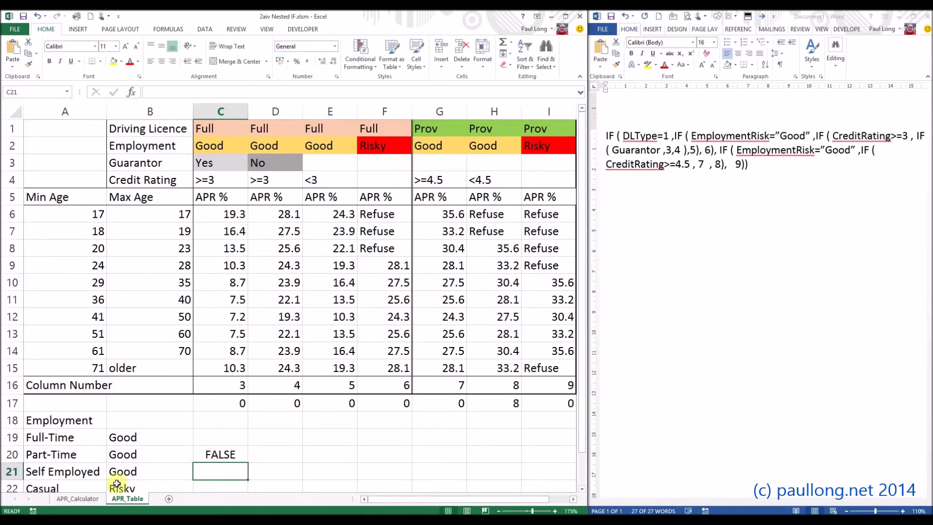
# Set the Driving Licence Type to Full on the APR_Calculator sheet and check the result in APR_Table cell C20.
pyautogui.click(76, 498)
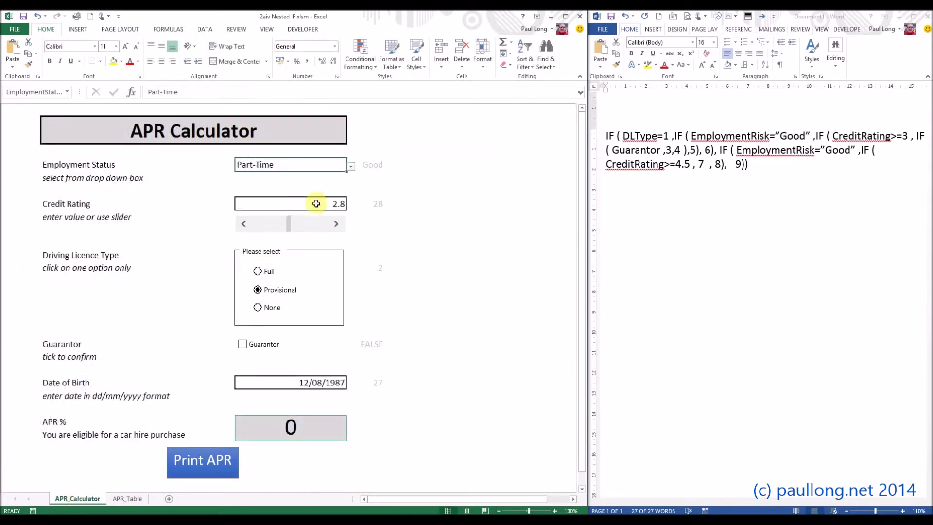
pyautogui.click(261, 271)
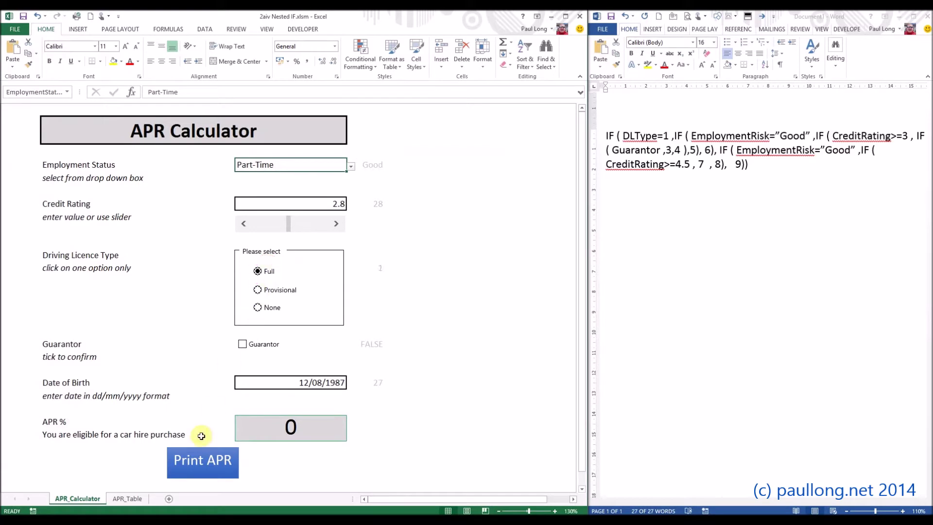
pyautogui.click(127, 499)
pyautogui.click(222, 454)
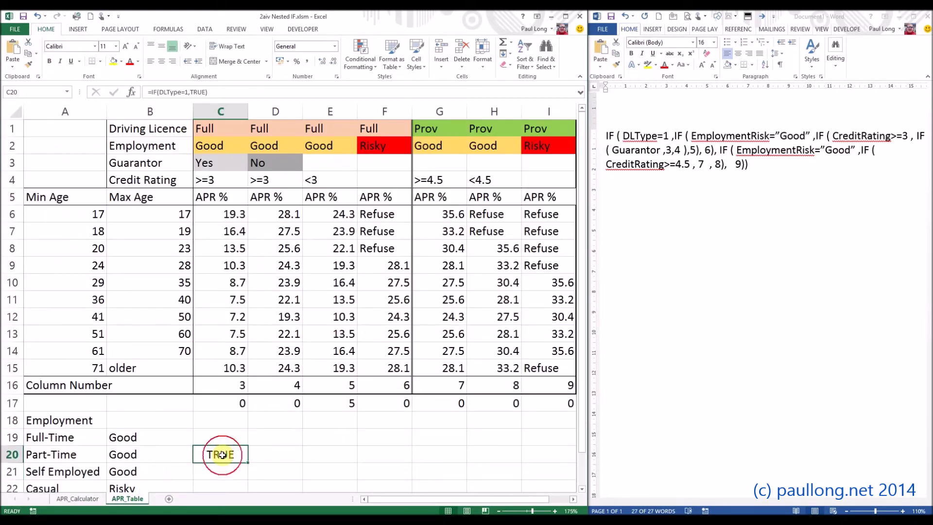
# Nest a second IF in C20 so the formula reads =IF(DLType=1,IF(EmploymentRisk="Good",TRUE)).
pyautogui.doubleClick(223, 454)
pyautogui.click(270, 454)
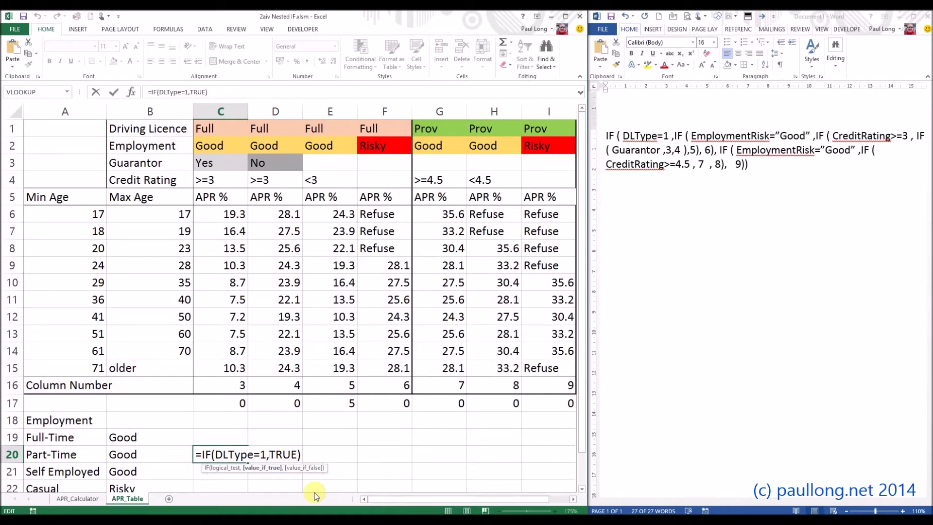
pyautogui.write(',')
pyautogui.press('BackSpace')
pyautogui.write('IF(')
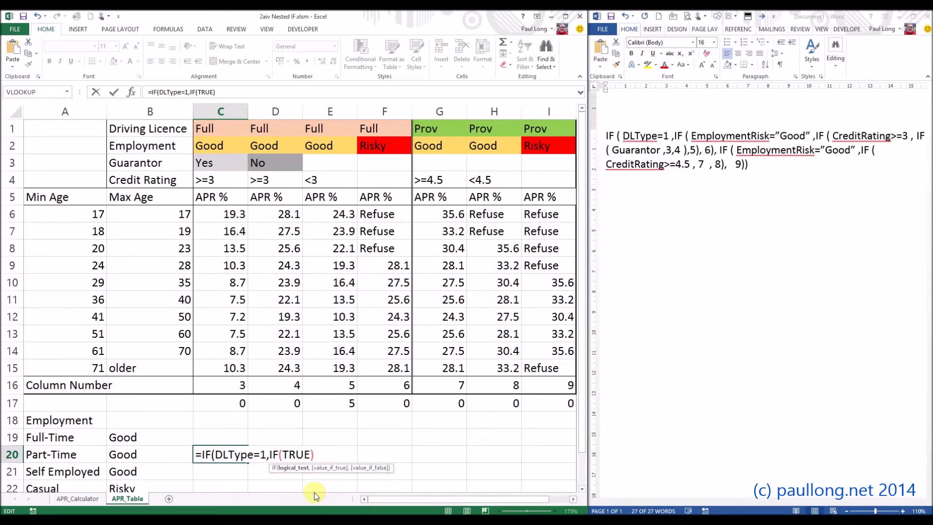
pyautogui.write('Employment')
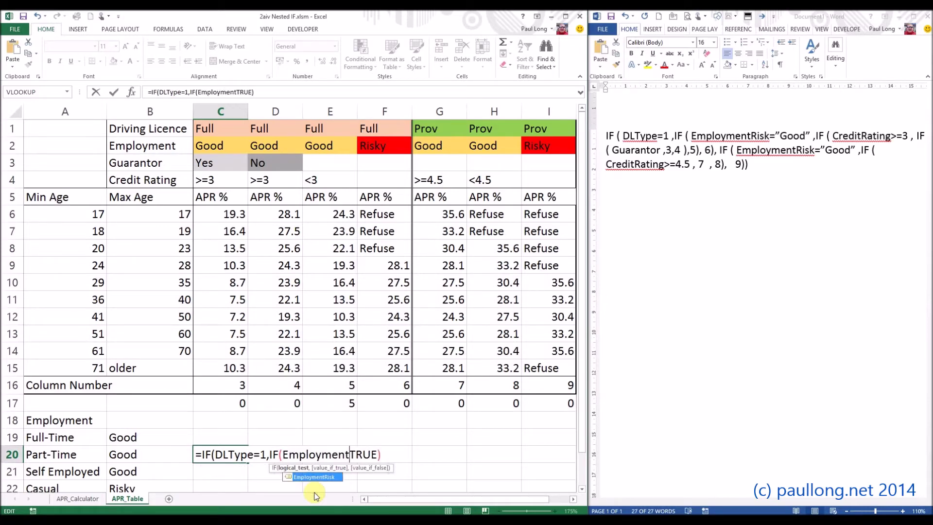
pyautogui.write('Risk')
pyautogui.write('="Good')
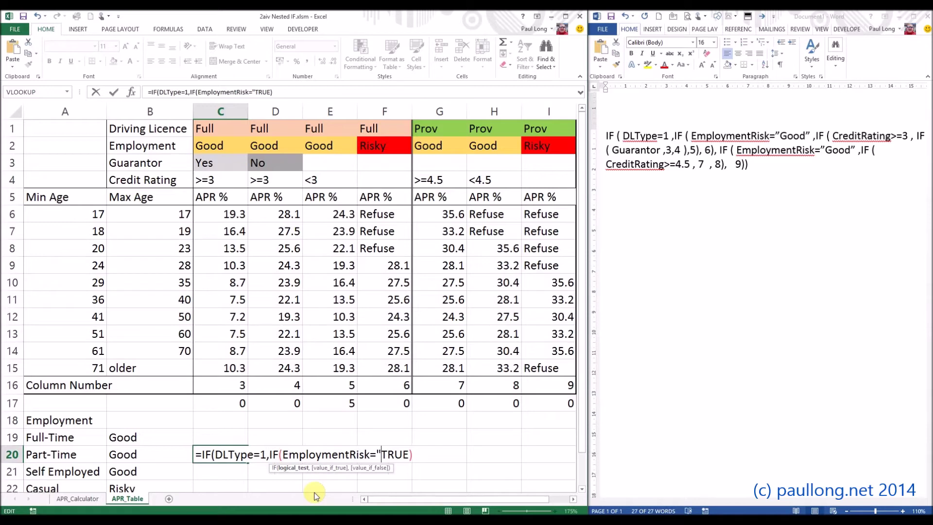
pyautogui.write('",')
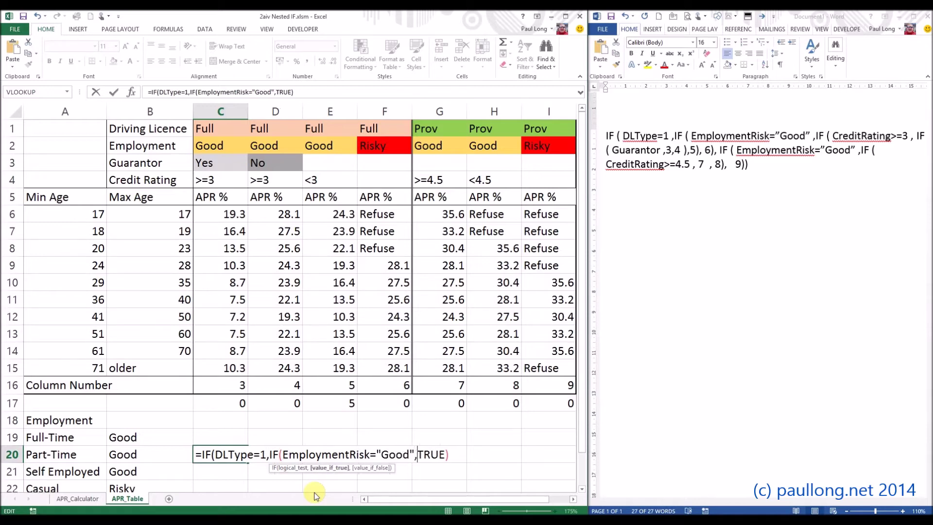
pyautogui.click(451, 456)
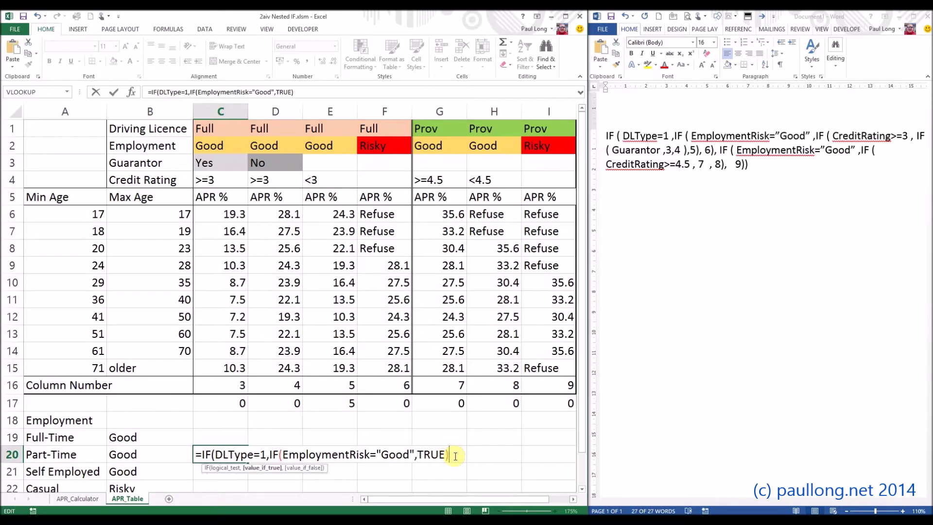
pyautogui.write(')')
pyautogui.press('Return')
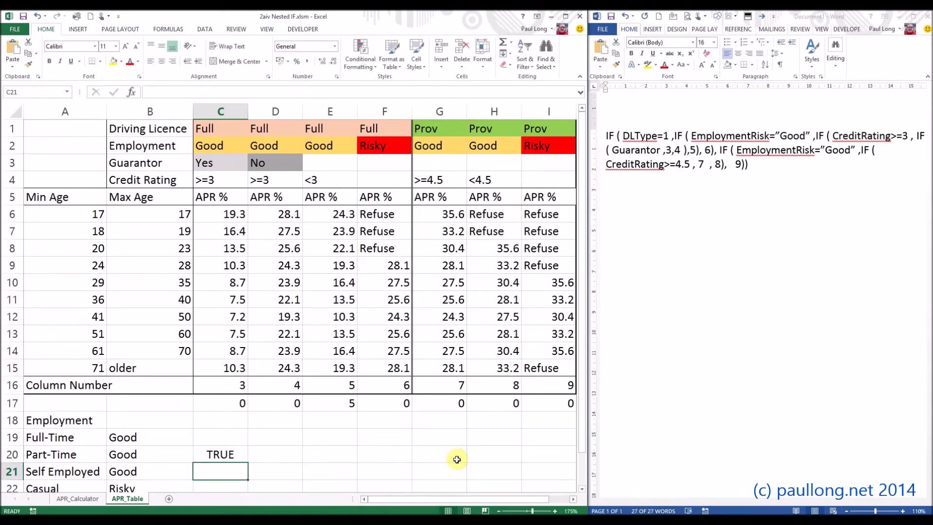
# Test the C20 formula with Employment Status set to Casual and back to Part-Time, checking the APR_Table result each time.
pyautogui.click(83, 499)
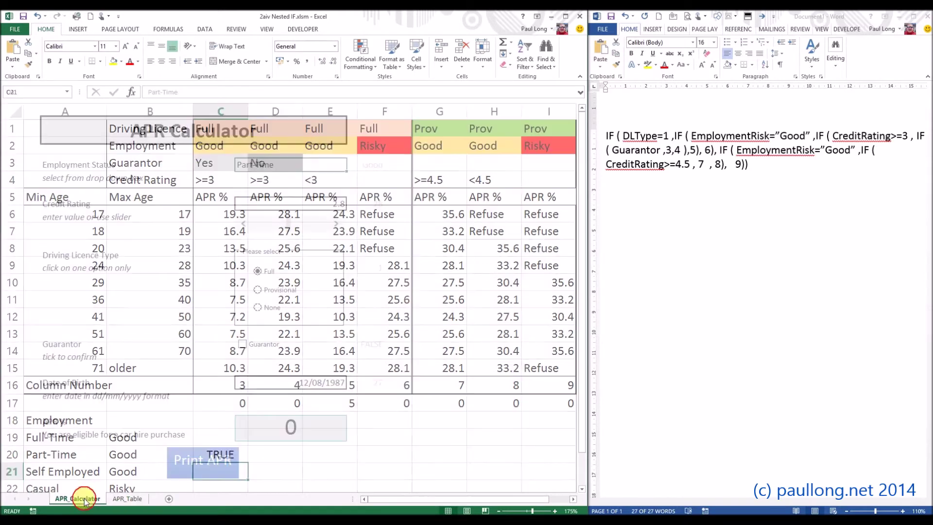
pyautogui.click(351, 168)
pyautogui.click(274, 201)
pyautogui.click(129, 498)
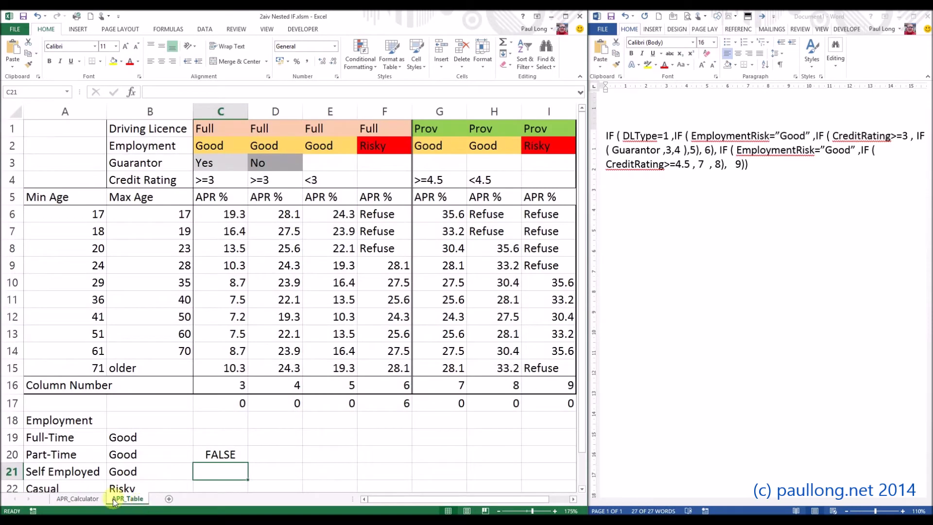
pyautogui.click(95, 498)
pyautogui.click(350, 166)
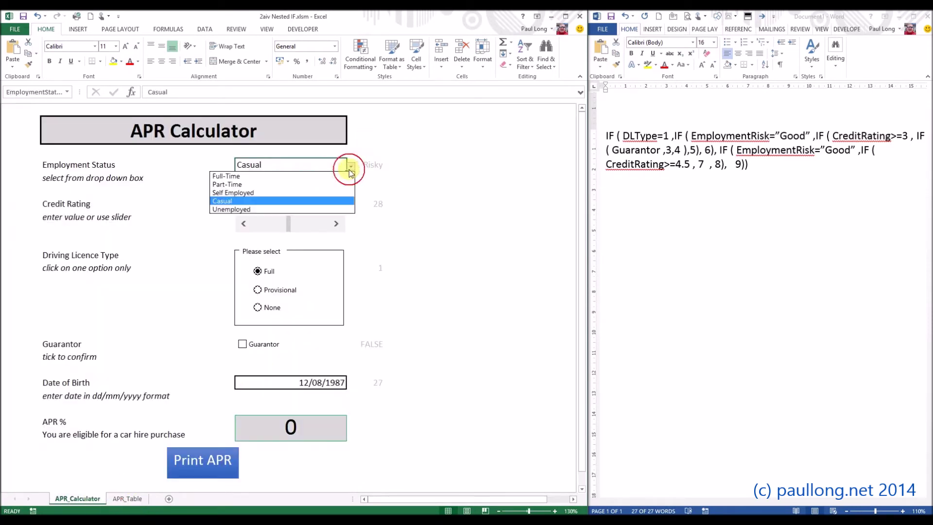
pyautogui.click(273, 184)
pyautogui.click(128, 499)
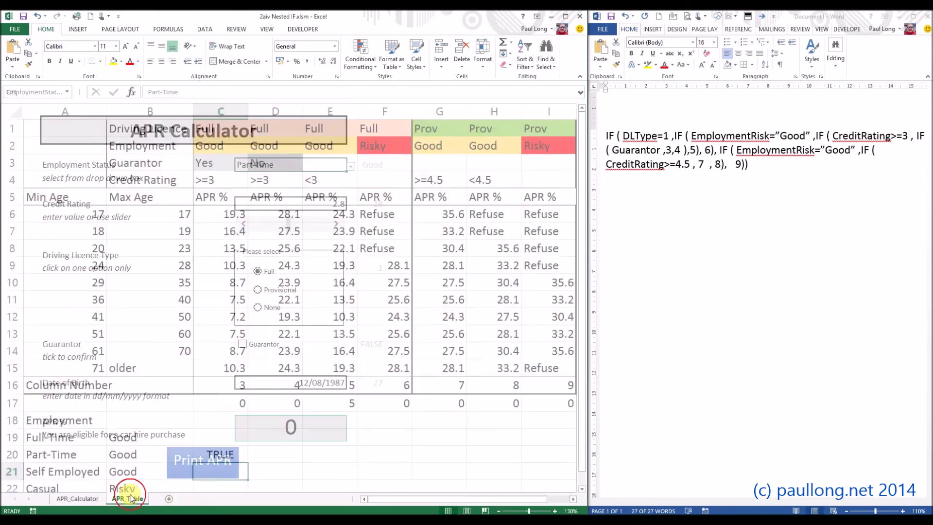
# Nest a third IF in C20 so the formula reads =IF(DLType=1,IF(EmploymentRisk="Good",IF(CreditRating>=3,TRUE))).
pyautogui.doubleClick(229, 454)
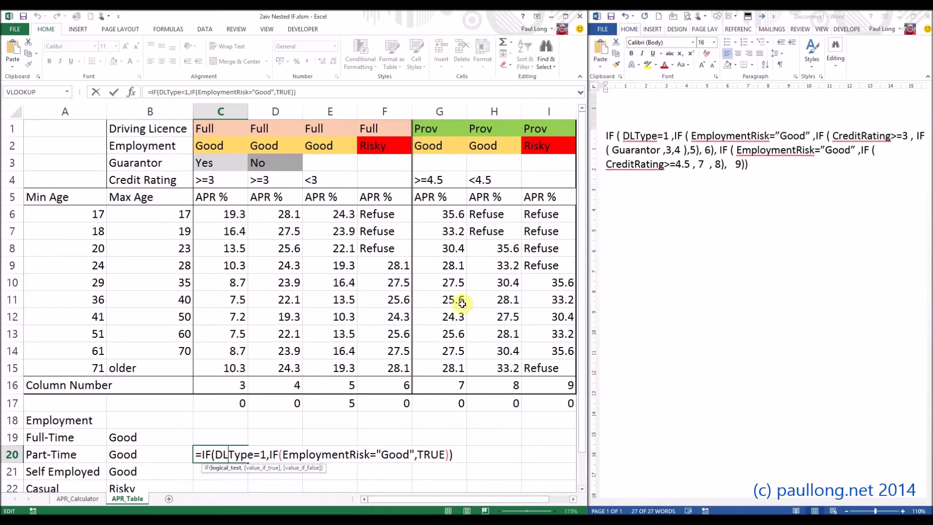
pyautogui.click(417, 454)
pyautogui.write('IF')
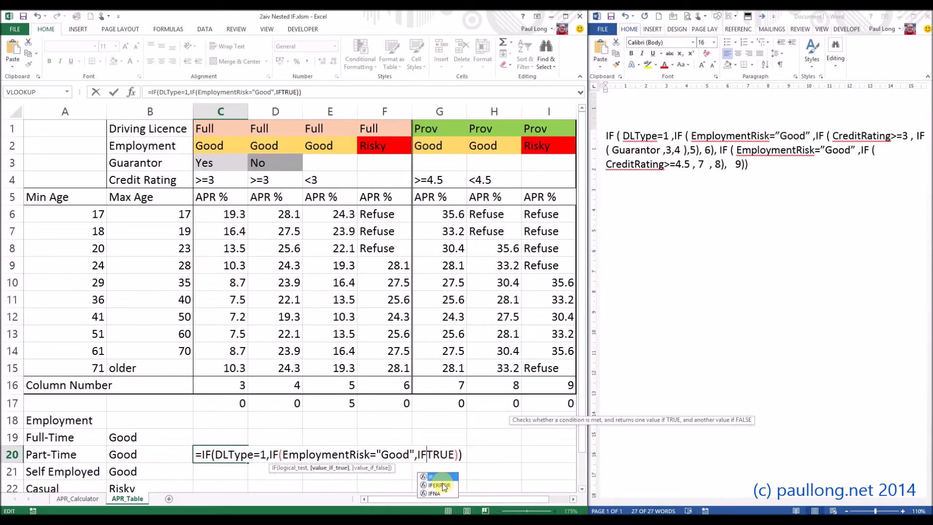
pyautogui.write('(CreditR')
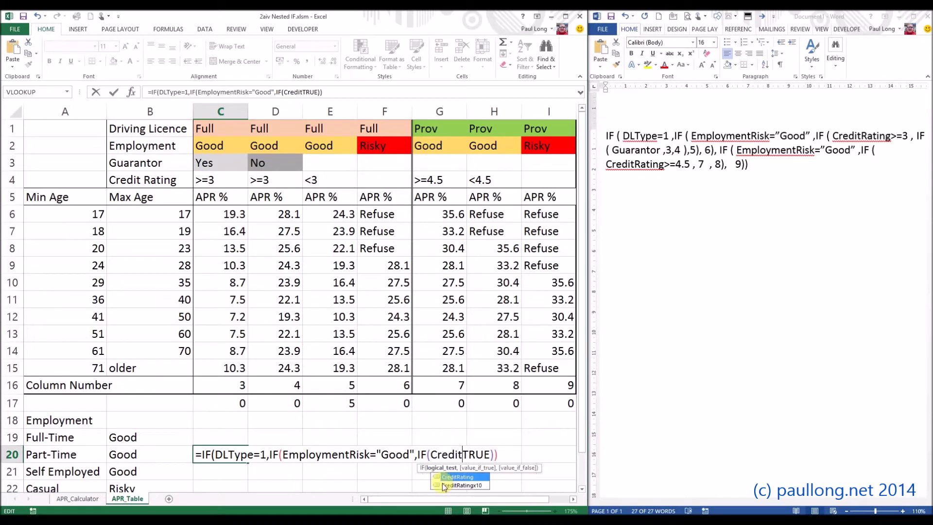
pyautogui.write('ating>=3')
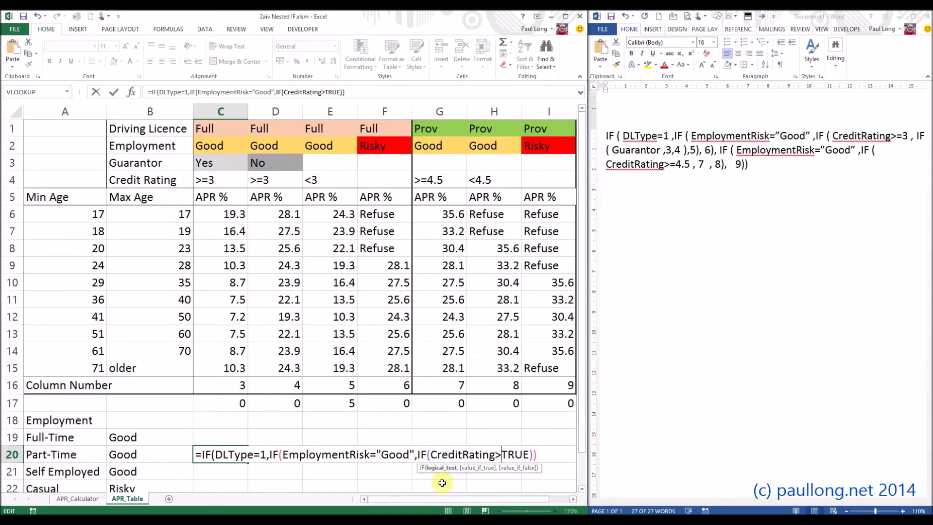
pyautogui.write(',')
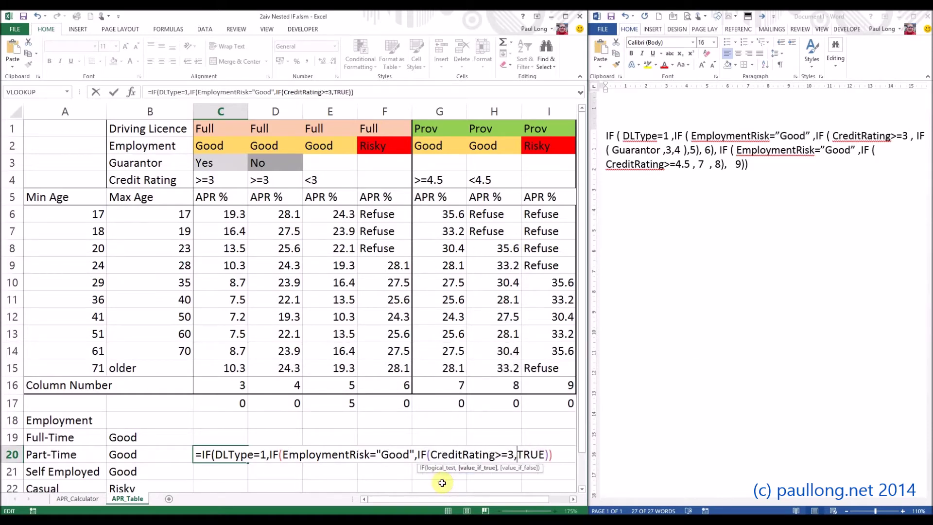
pyautogui.press('End')
pyautogui.write(')')
pyautogui.press('Return')
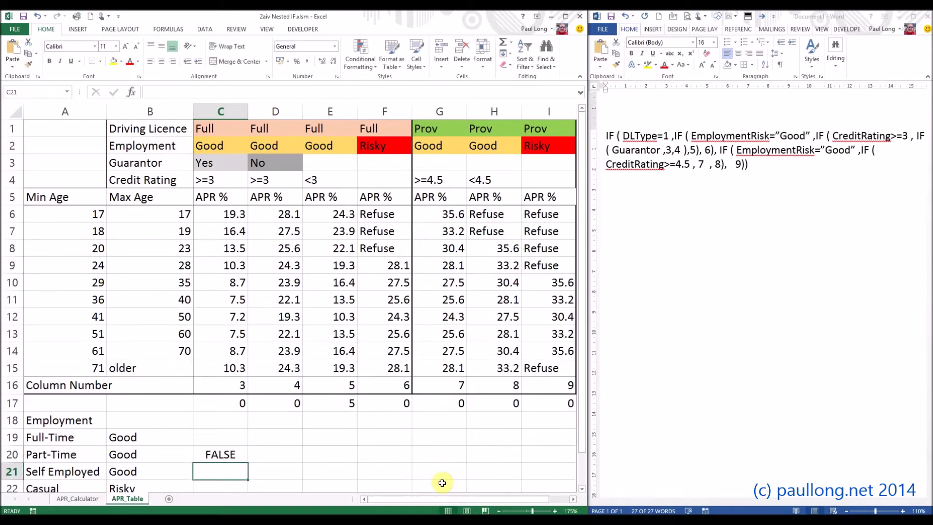
# Raise the Credit Rating to 4.8 on the APR_Calculator sheet and check the result in APR_Table cell C20.
pyautogui.click(78, 498)
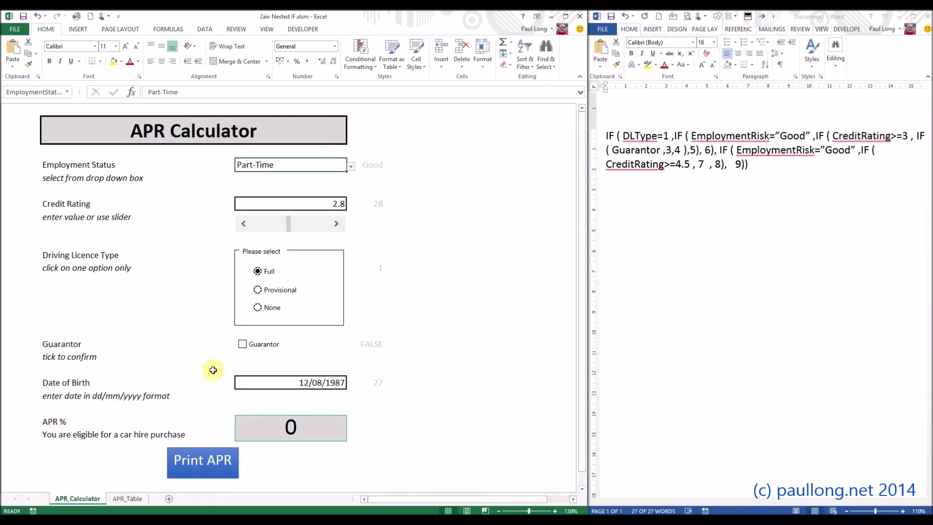
pyautogui.moveTo(287, 229); pyautogui.dragTo(312, 226)
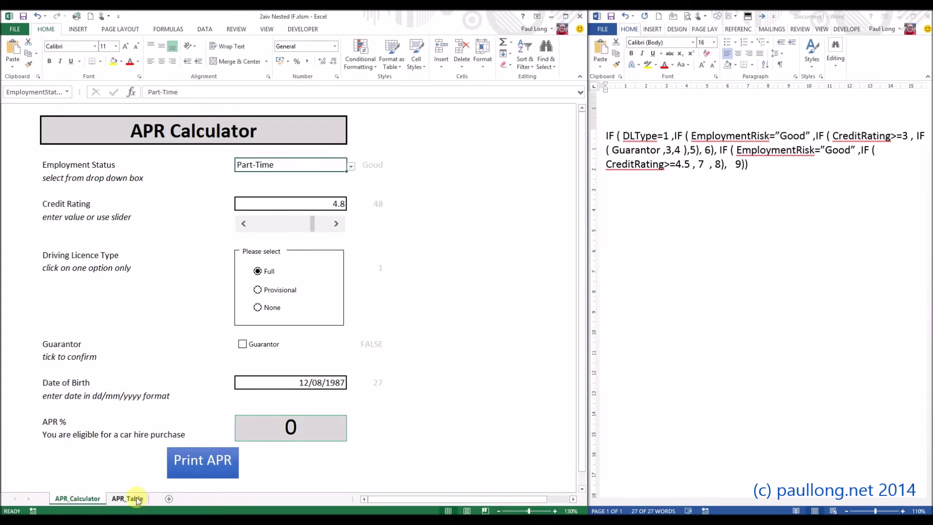
pyautogui.click(127, 498)
pyautogui.click(222, 456)
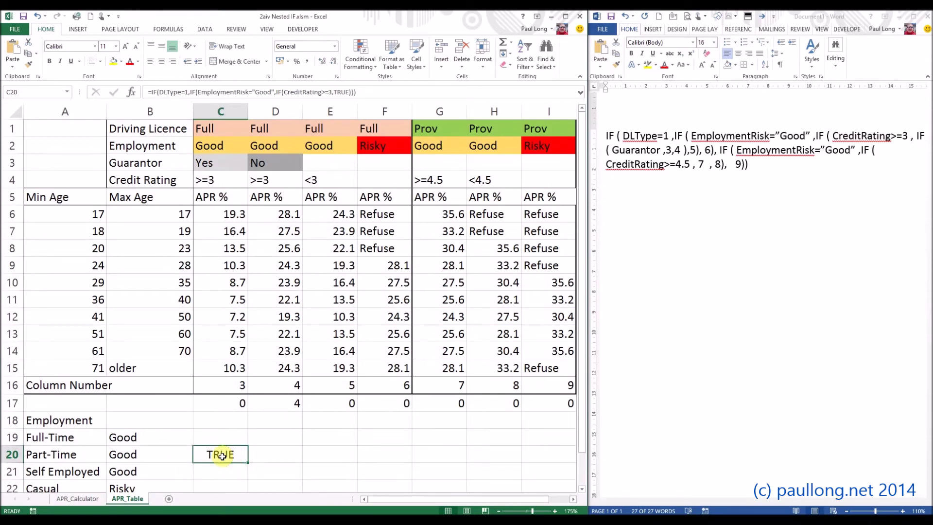
# Switch to Word, undo the edits back to the original indented IF THEN ELSE pseudocode, and highlight its first three lines through "IF >=3 THEN".
pyautogui.click(759, 176)
pyautogui.click(766, 166)
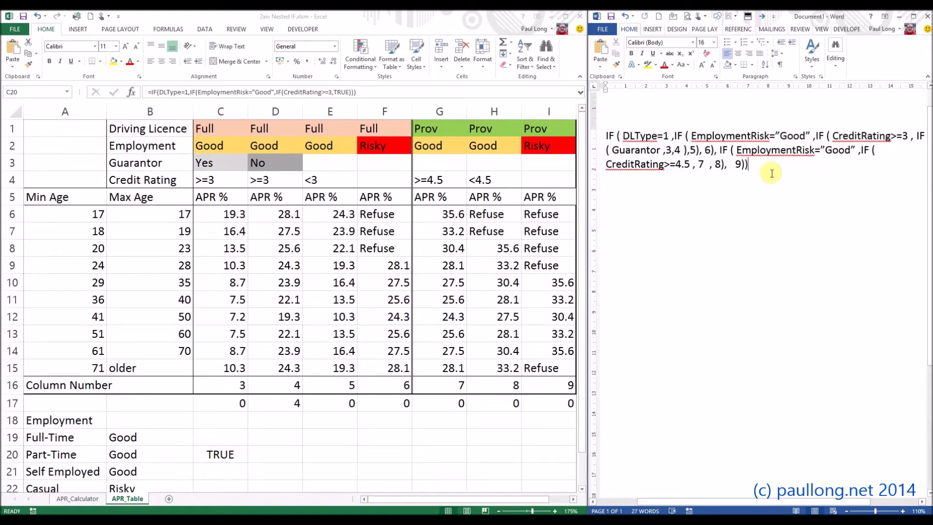
pyautogui.hotkey('ctrl', 'z')
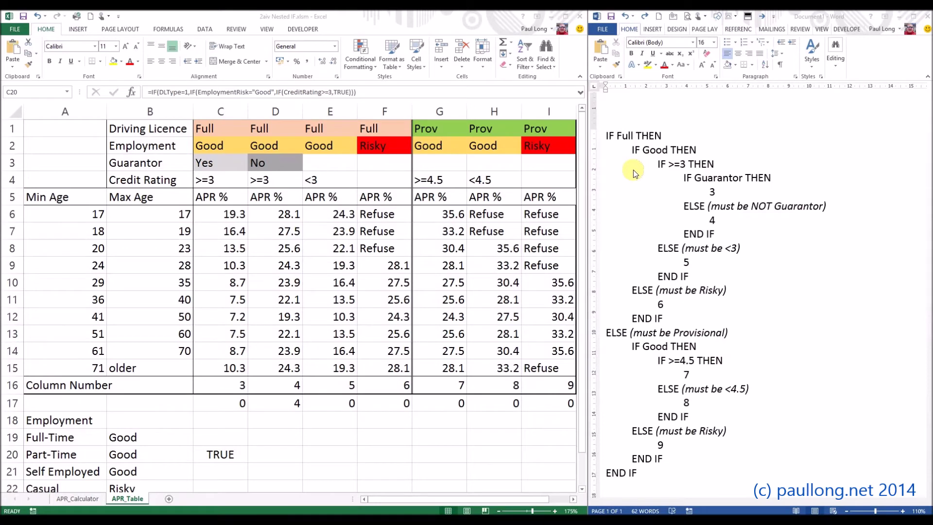
pyautogui.click(608, 137)
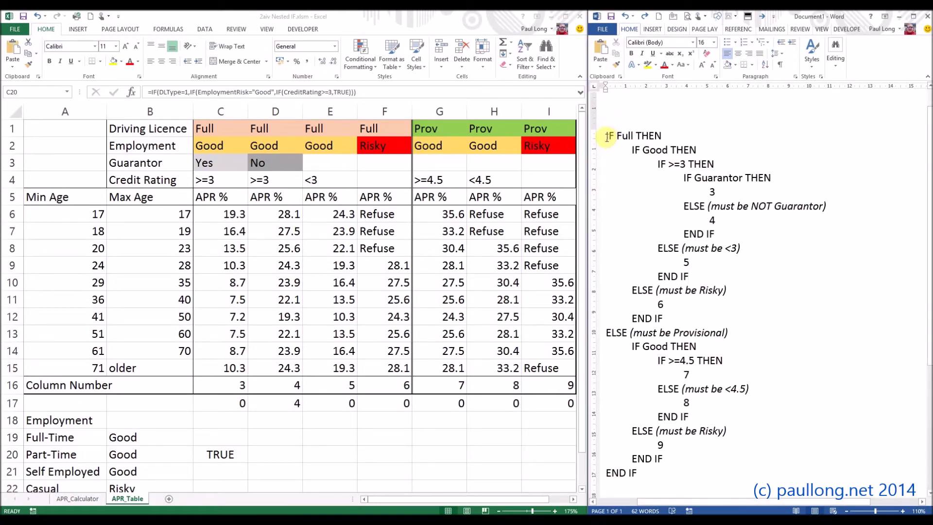
pyautogui.moveTo(607, 137); pyautogui.dragTo(727, 164)
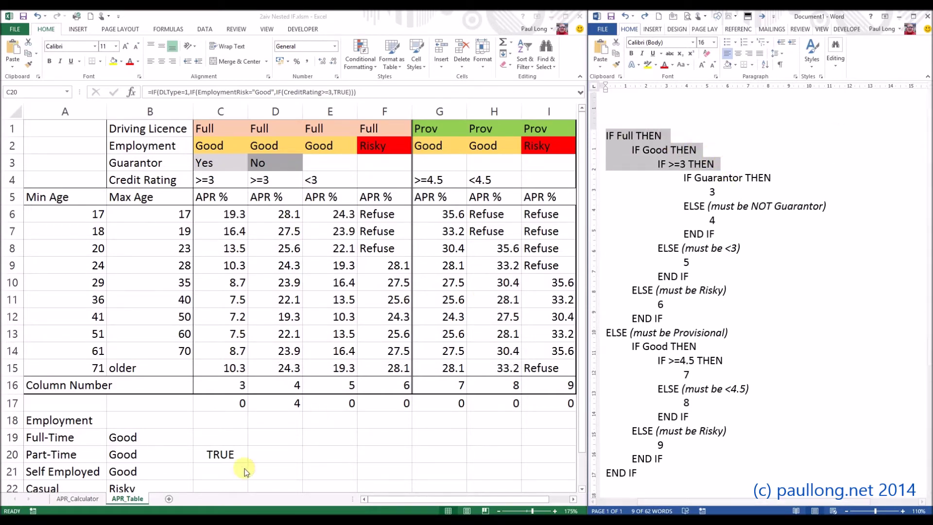
# Compare the C20 formula with the Word pseudocode, highlighting its lines "IF Guarantor THEN" and "3".
pyautogui.click(223, 458)
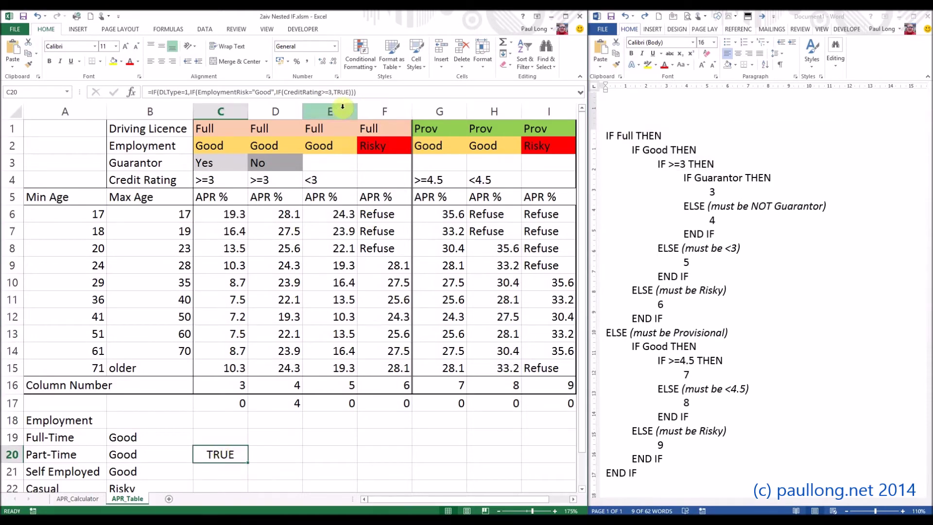
pyautogui.doubleClick(229, 455)
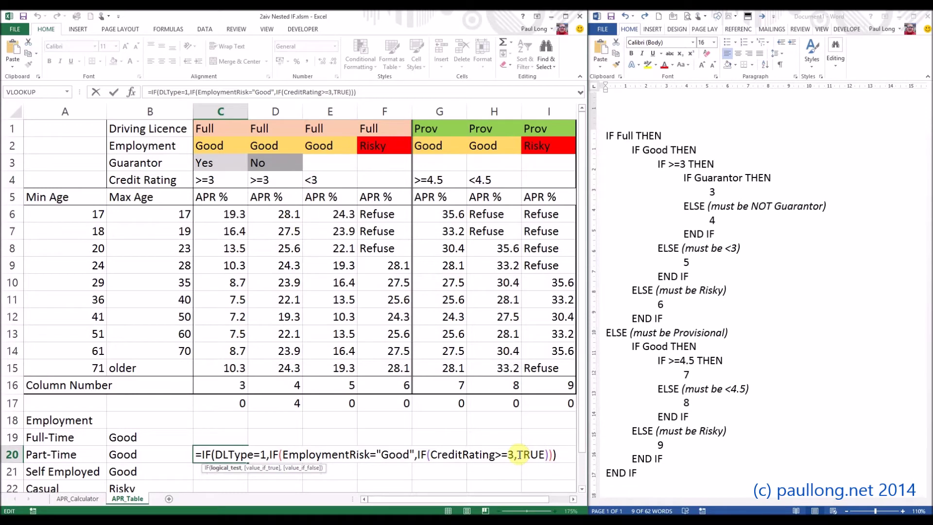
pyautogui.keyDown('shift'); pyautogui.click(715, 169); pyautogui.keyUp('shift')
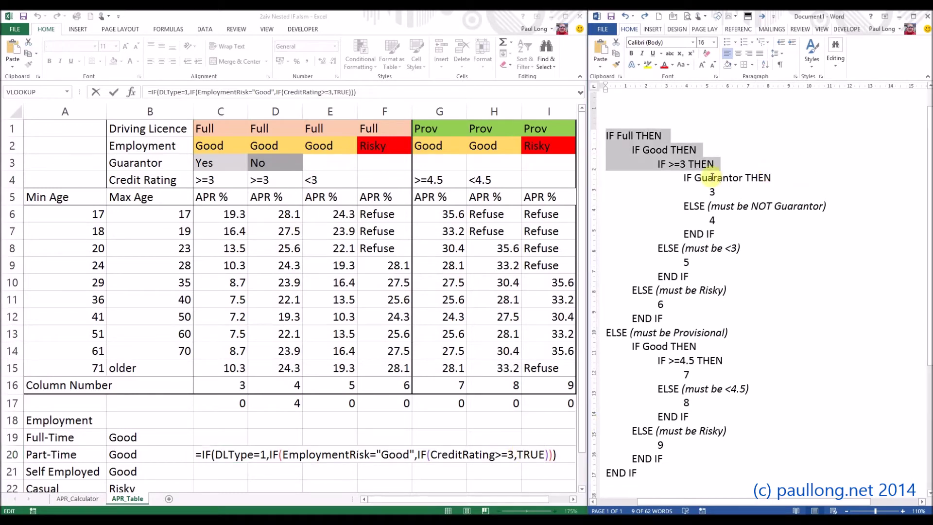
pyautogui.moveTo(681, 179); pyautogui.dragTo(733, 194)
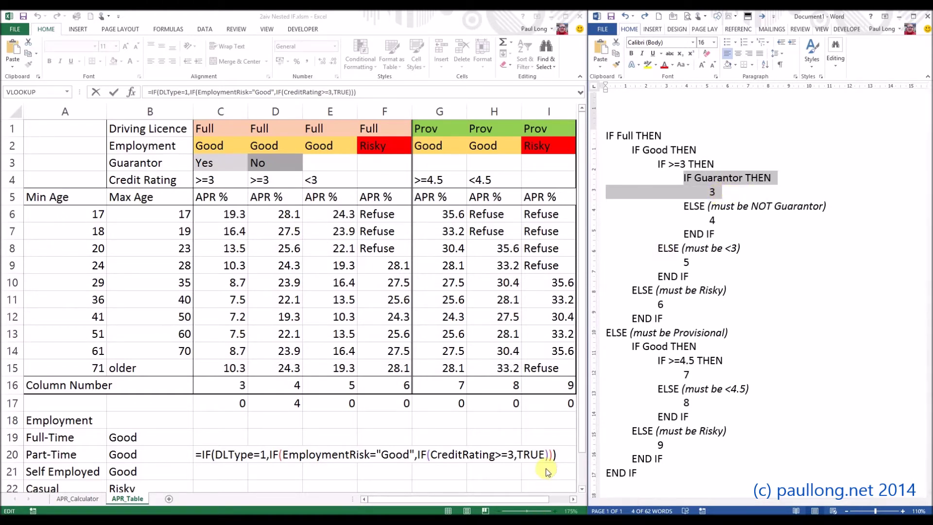
# Replace TRUE in the C20 formula with a fourth nested IF reading IF(Guarantor,3).
pyautogui.click(519, 454)
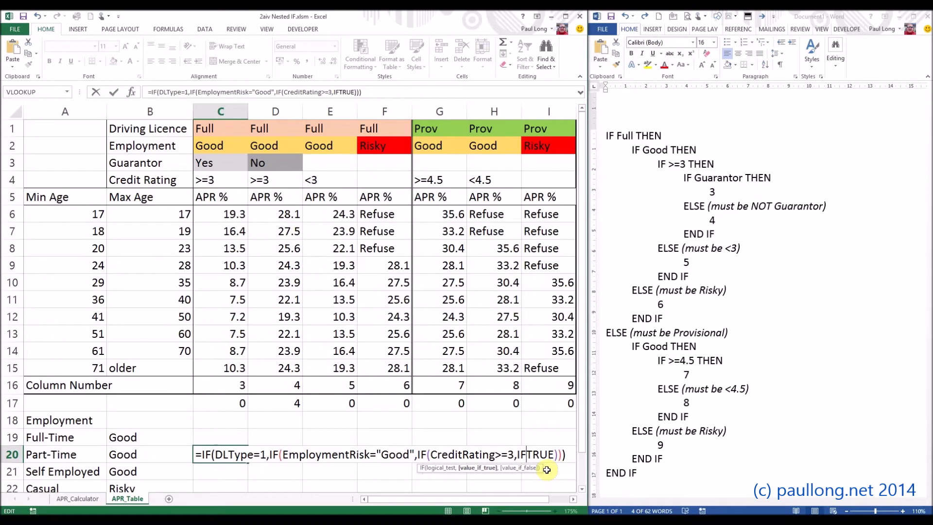
pyautogui.write('IF(Guarantor')
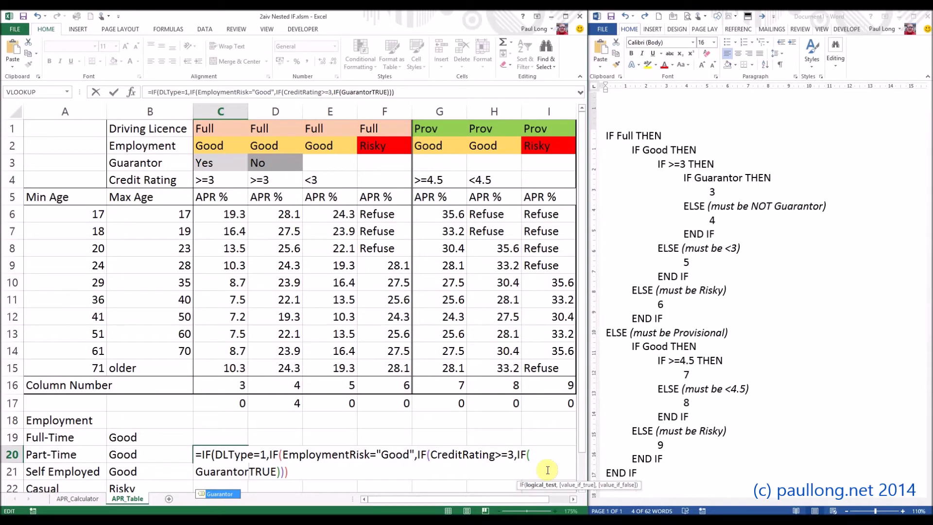
pyautogui.write(',')
pyautogui.press('Delete')
pyautogui.press('Delete')
pyautogui.press('Delete')
pyautogui.press('Delete')
pyautogui.write('3')
pyautogui.press('End')
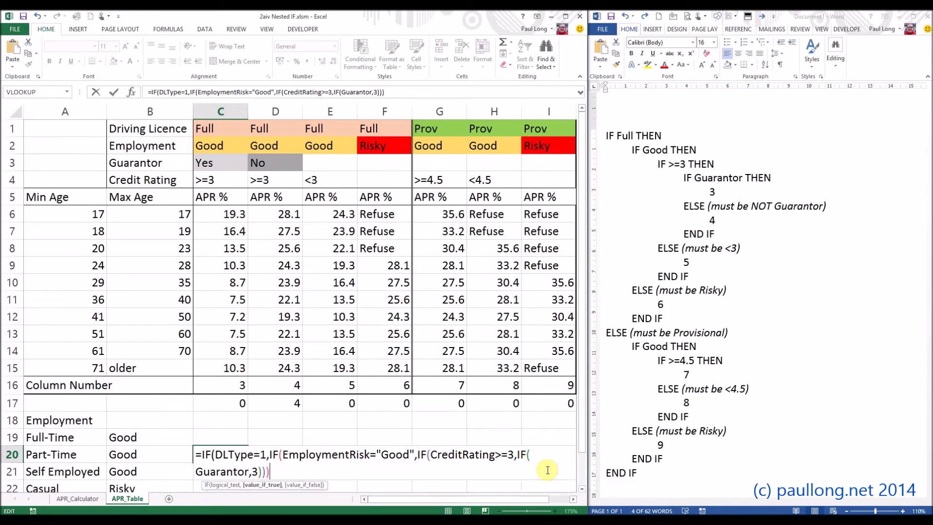
pyautogui.press('Return')
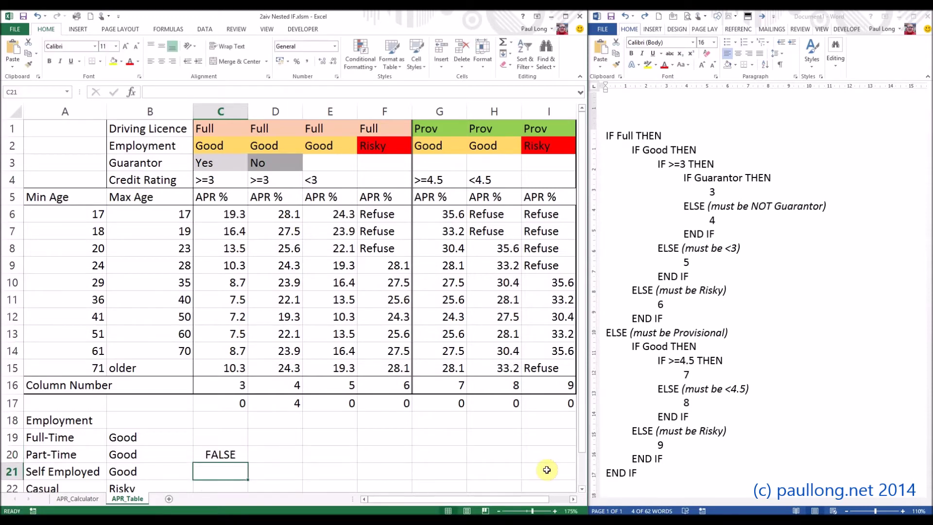
# Tick the Guarantor option on the APR_Calculator sheet and check the result in APR_Table cell C20.
pyautogui.click(219, 453)
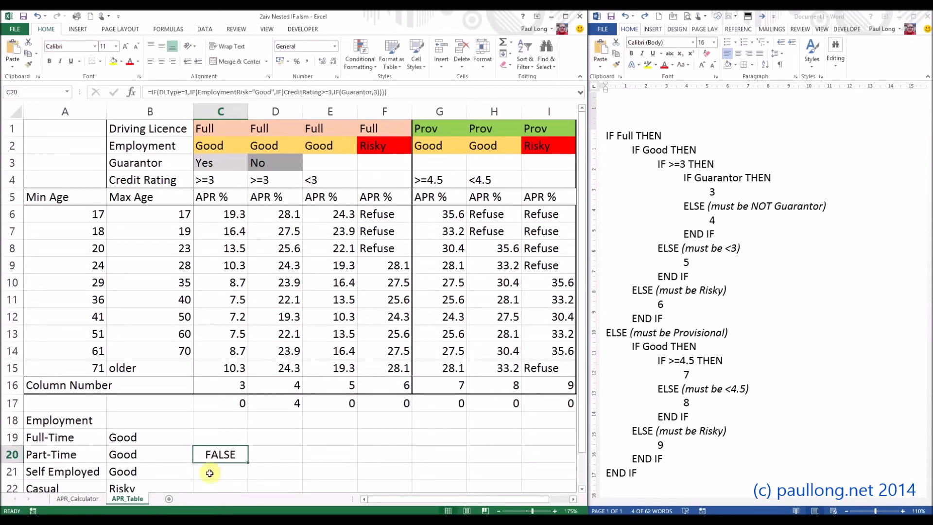
pyautogui.click(76, 499)
pyautogui.click(255, 348)
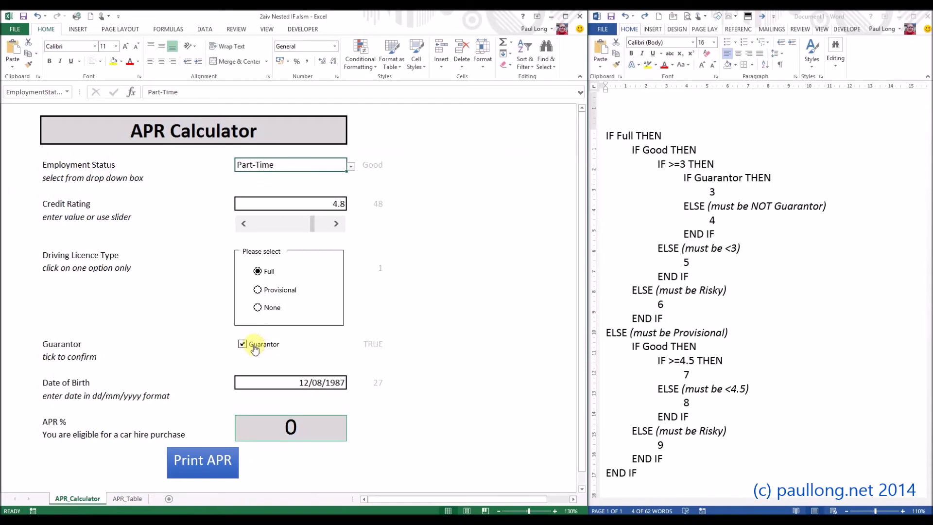
pyautogui.click(136, 501)
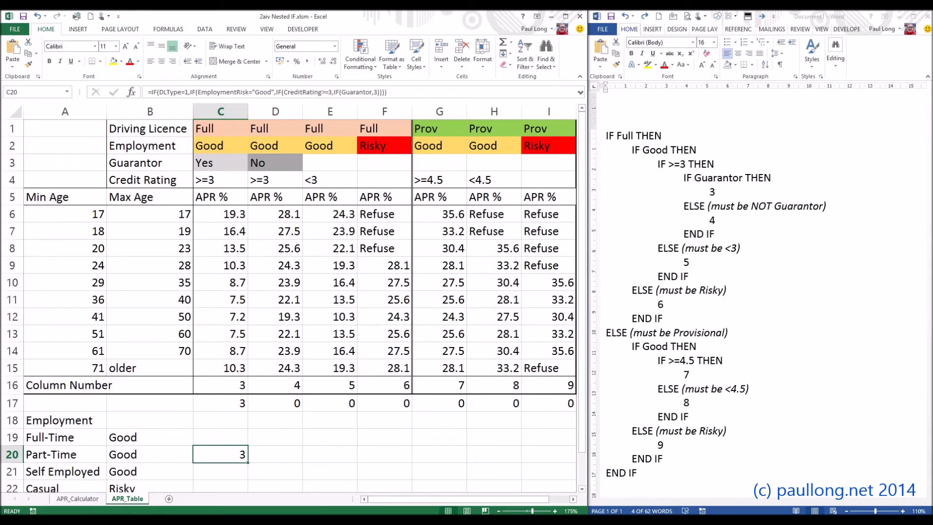
# Highlight the Word pseudocode from "IF Full THEN" through 3, followed by the "ELSE (must be NOT Guarantor)" branch and its 4.
pyautogui.click(712, 225)
pyautogui.hotkey('shift', 'Up')
pyautogui.hotkey('shift', 'Up')
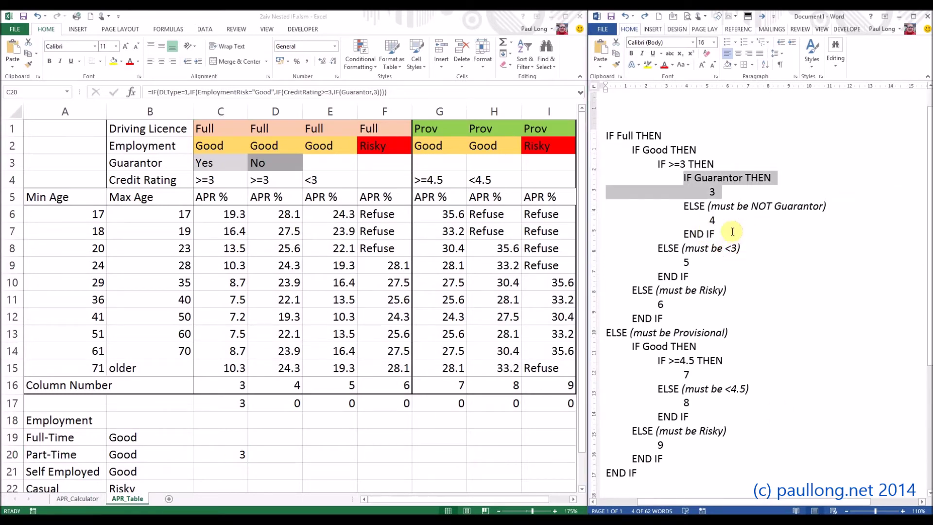
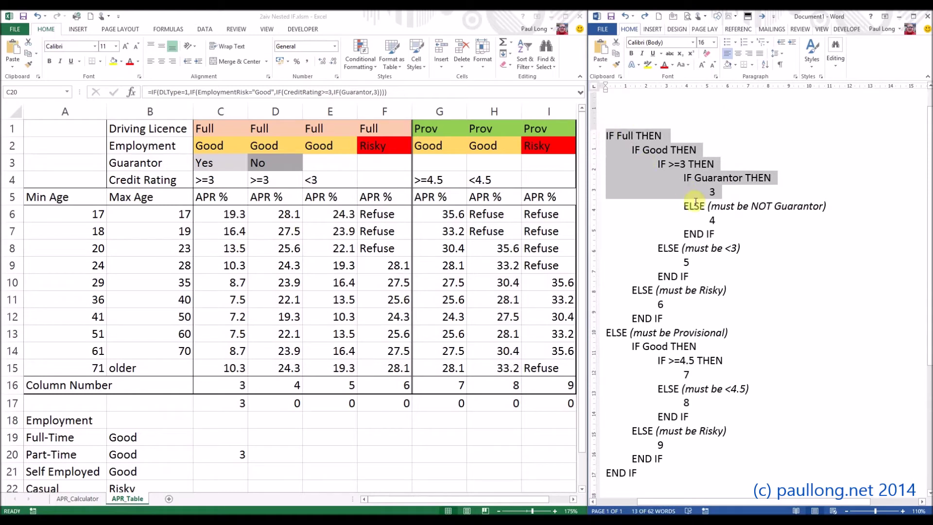
pyautogui.moveTo(683, 208); pyautogui.dragTo(824, 214)
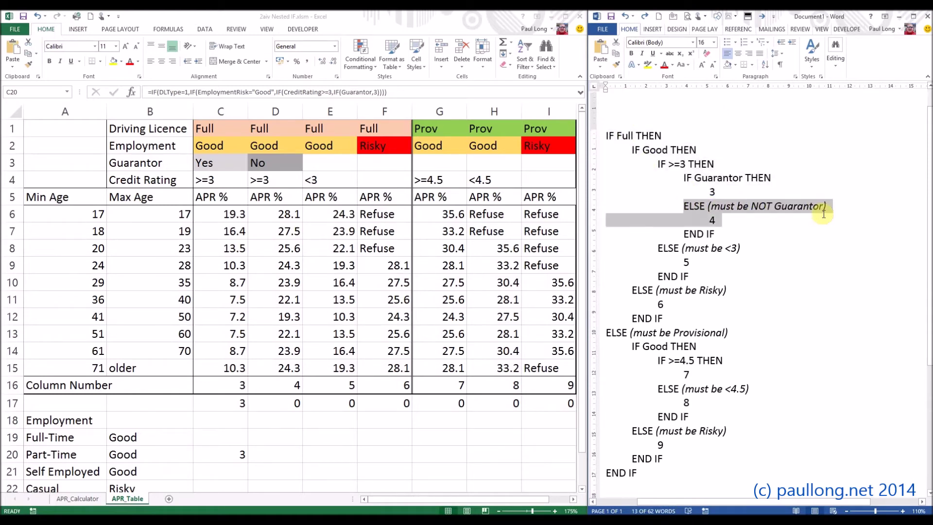
pyautogui.click(731, 222)
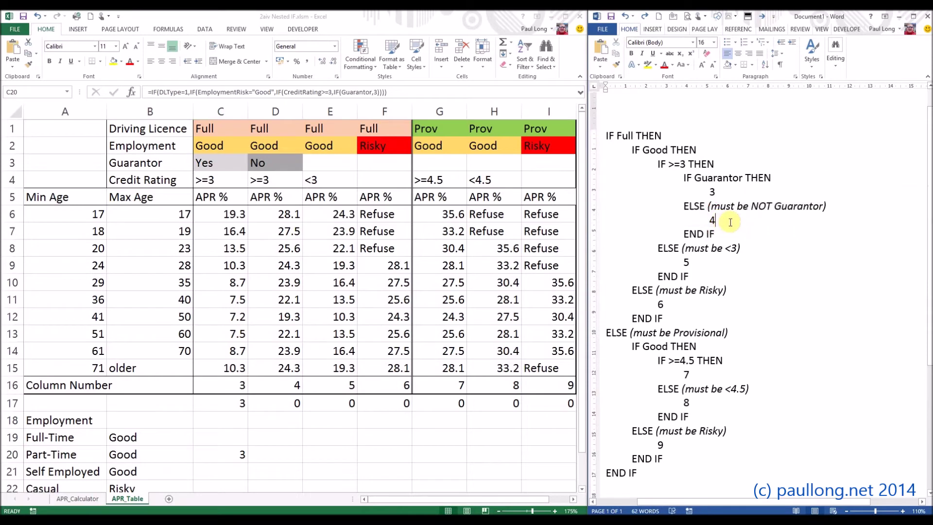
pyautogui.click(710, 220)
pyautogui.doubleClick(710, 220)
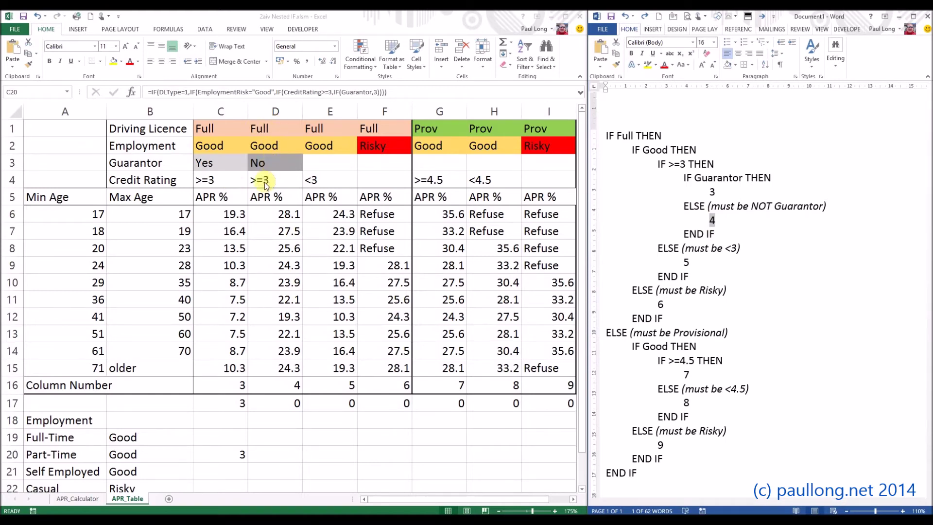
# Add 4 as the false value of the Guarantor IF in C20, making it IF(Guarantor,3,4).
pyautogui.click(241, 455)
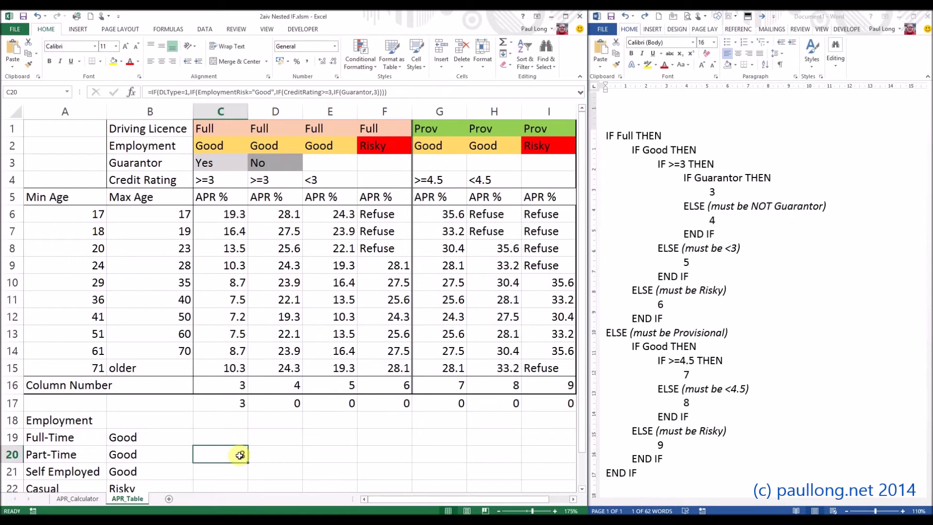
pyautogui.doubleClick(241, 455)
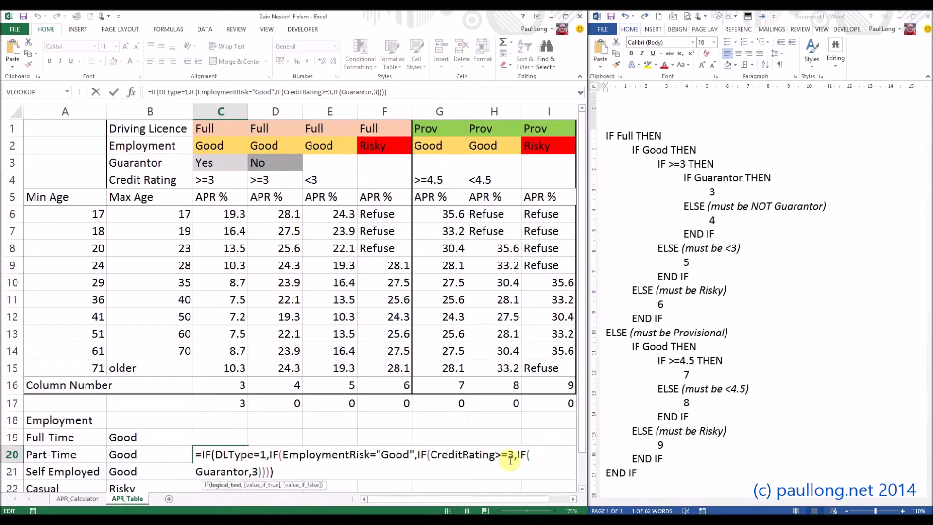
pyautogui.click(259, 471)
pyautogui.write(',4')
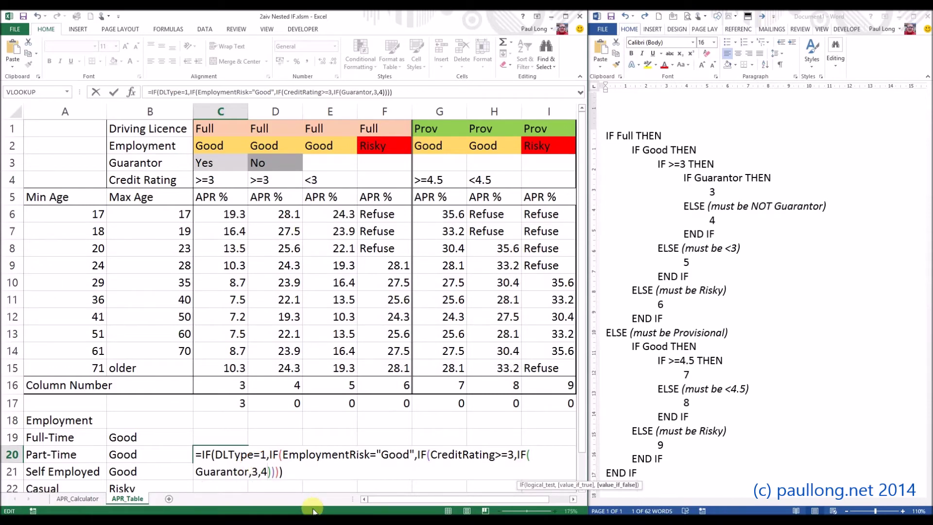
pyautogui.press('Return')
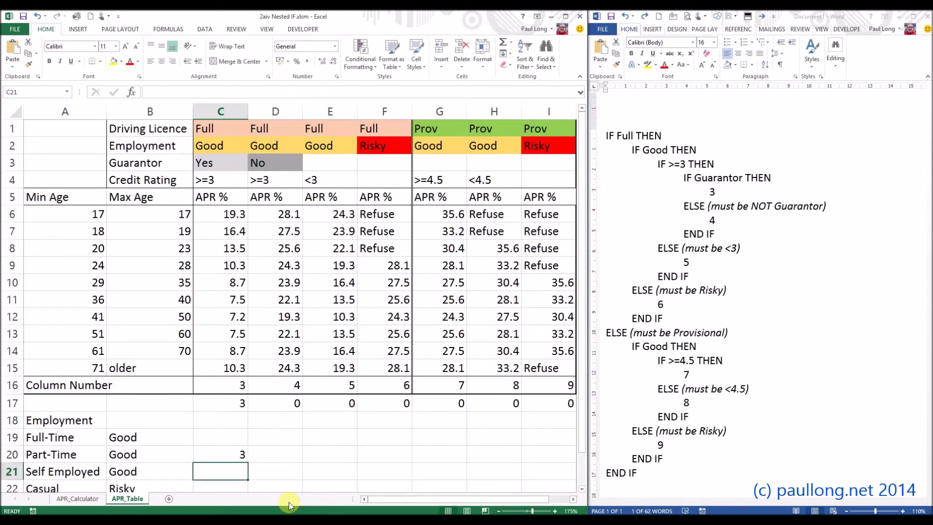
# Untick the Guarantor option on the APR_Calculator sheet and check C20 on APR_Table again.
pyautogui.click(100, 498)
pyautogui.click(243, 344)
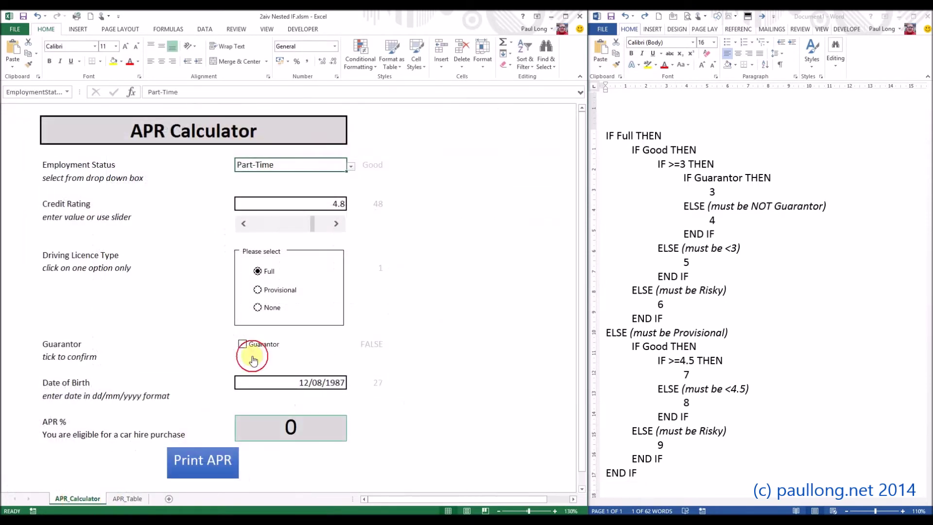
pyautogui.click(126, 498)
pyautogui.click(228, 454)
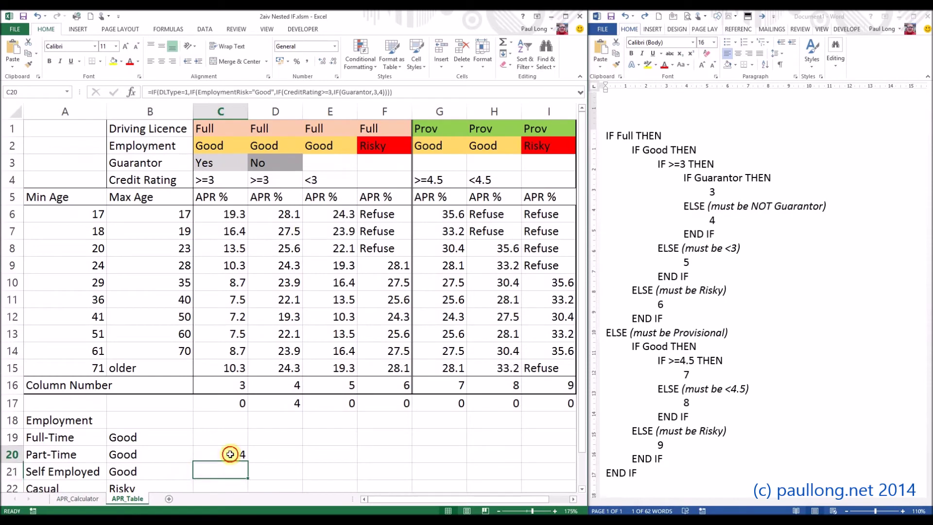
# Trace the completed Guarantor block in the Word pseudocode and highlight the "ELSE (must be <3)" line.
pyautogui.click(710, 230)
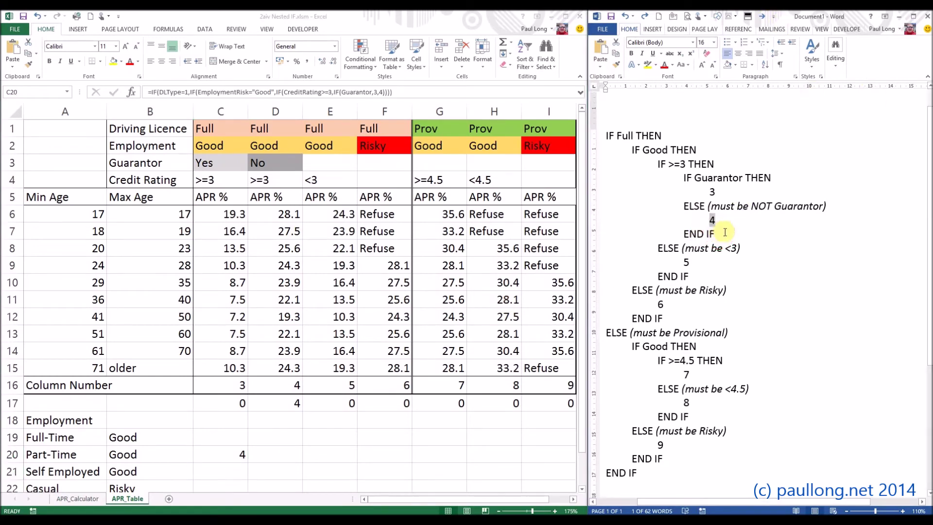
pyautogui.moveTo(711, 231); pyautogui.dragTo(610, 136)
pyautogui.moveTo(658, 164); pyautogui.dragTo(762, 247)
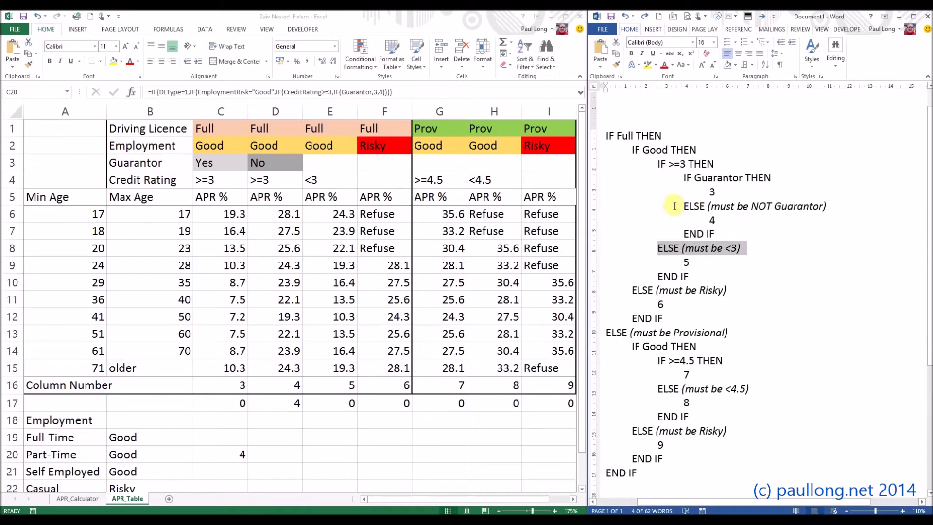
pyautogui.moveTo(659, 248); pyautogui.dragTo(748, 248)
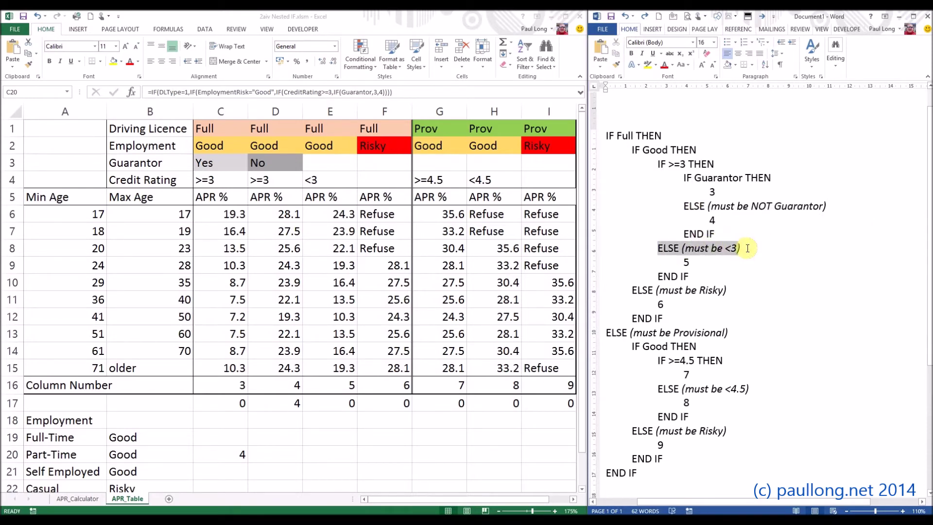
# Add false values 5 for the CreditRating IF and 6 for the EmploymentRisk IF in C20, so it ends IF(Guarantor,3,4),5),6)).
pyautogui.click(237, 455)
pyautogui.doubleClick(239, 454)
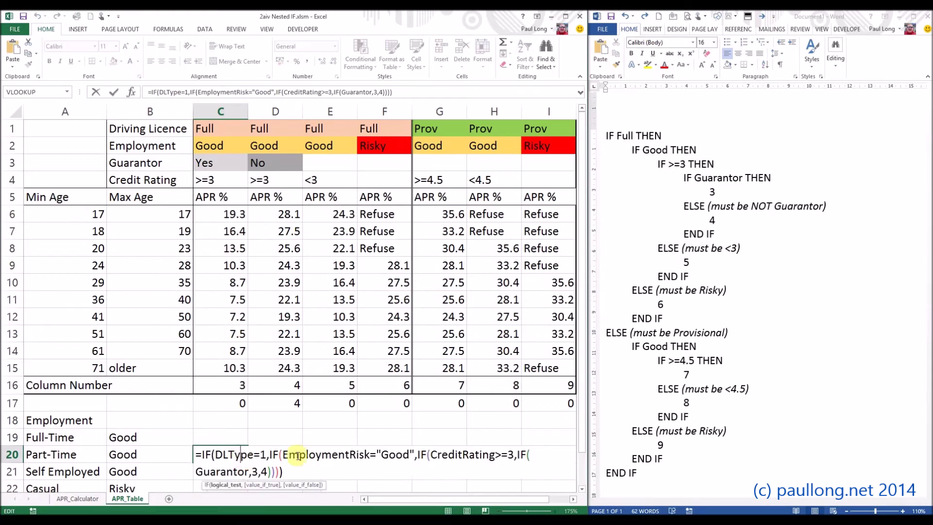
pyautogui.click(269, 472)
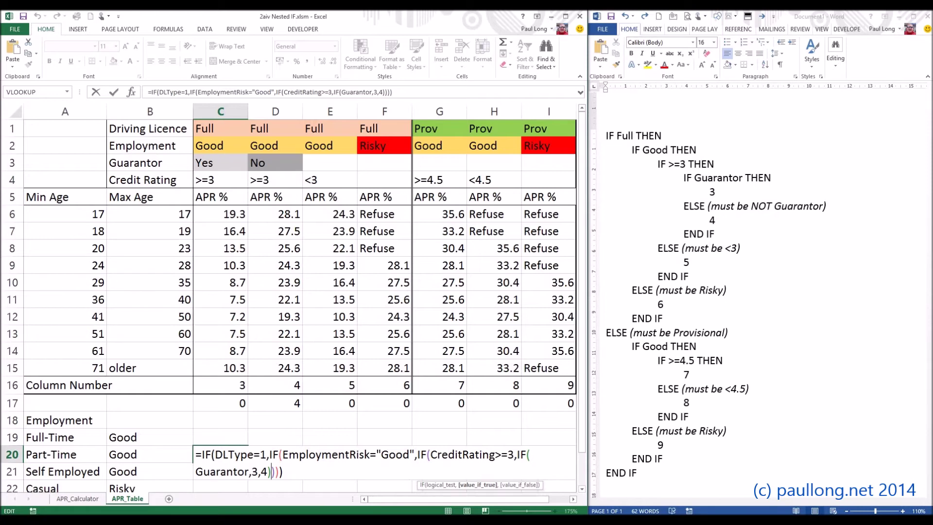
pyautogui.write(',5')
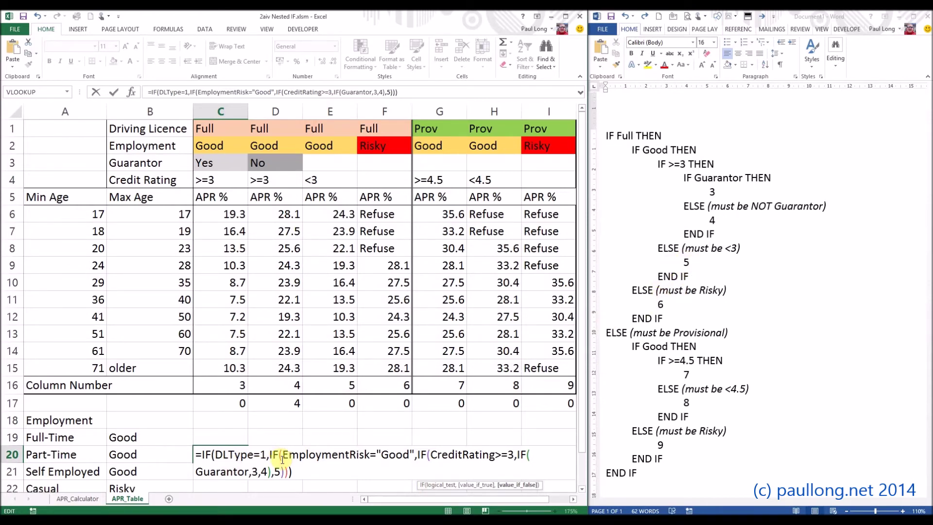
pyautogui.press('Right')
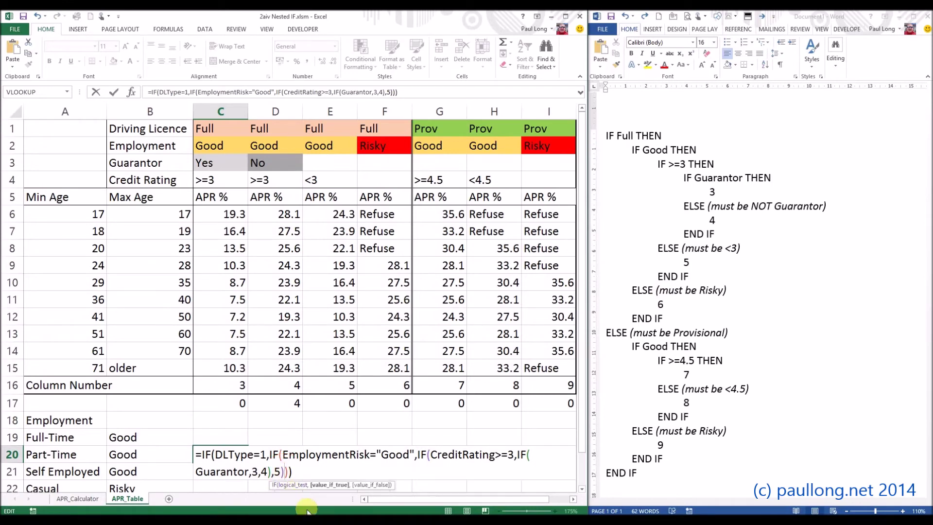
pyautogui.write(',')
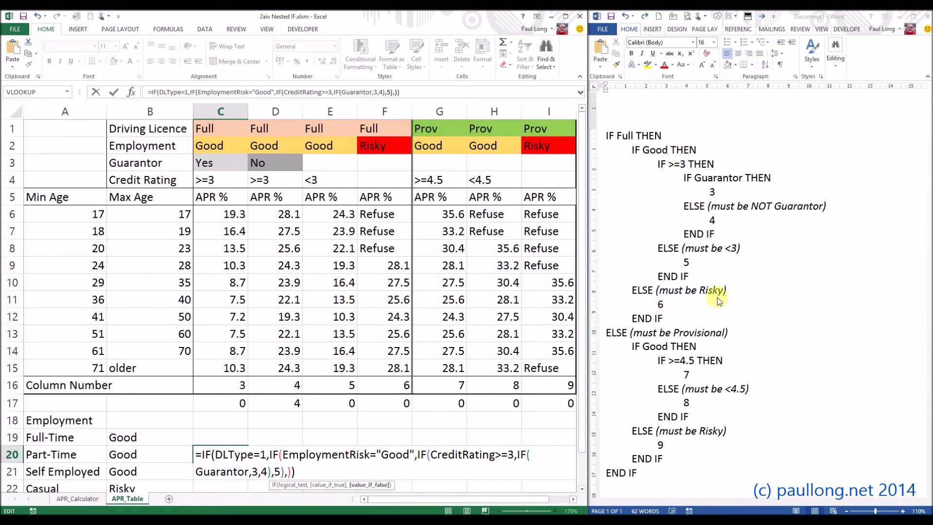
pyautogui.write('6')
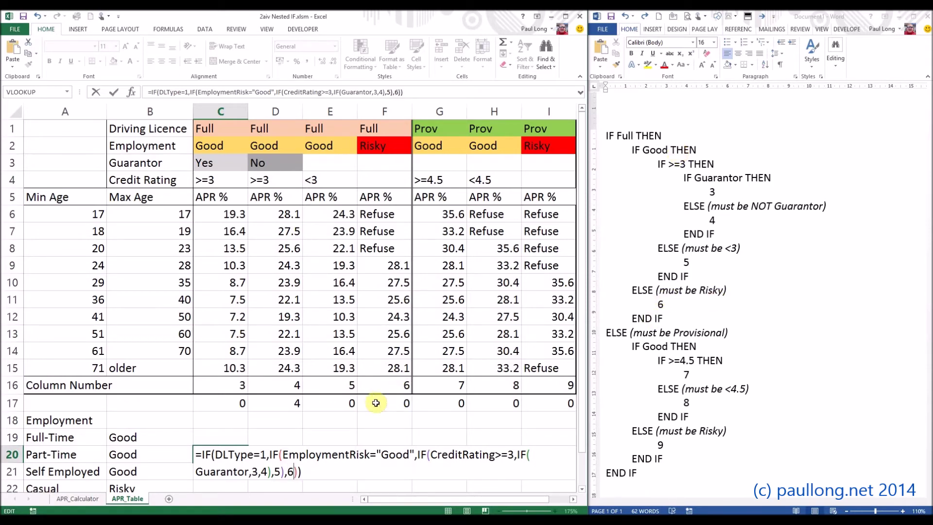
pyautogui.press('Return')
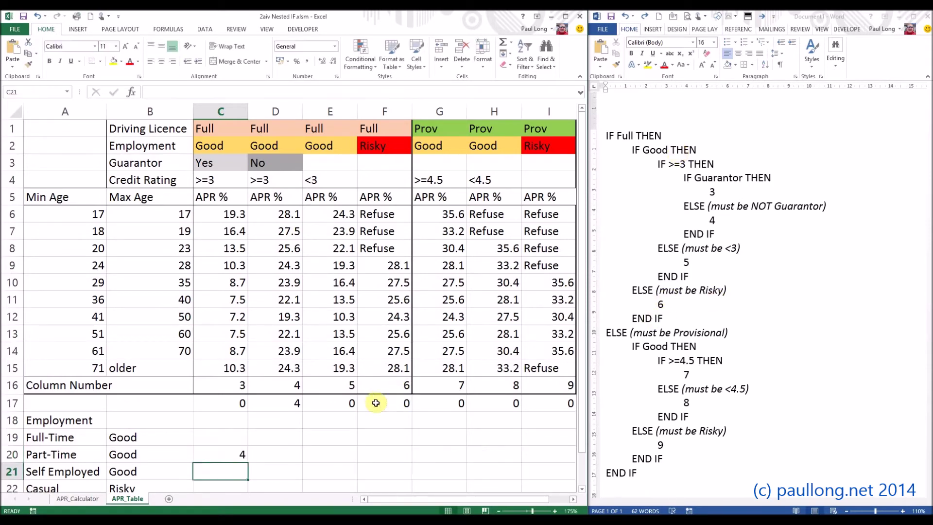
# Lower the Credit Rating to 1.9 on the APR_Calculator sheet and check the C20 result on APR_Table.
pyautogui.click(67, 500)
pyautogui.moveTo(313, 232); pyautogui.dragTo(278, 224)
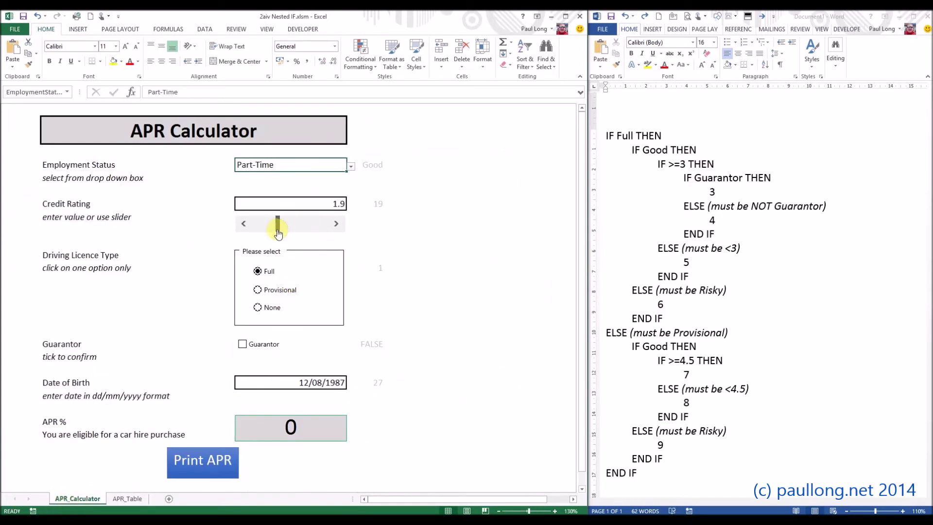
pyautogui.click(128, 503)
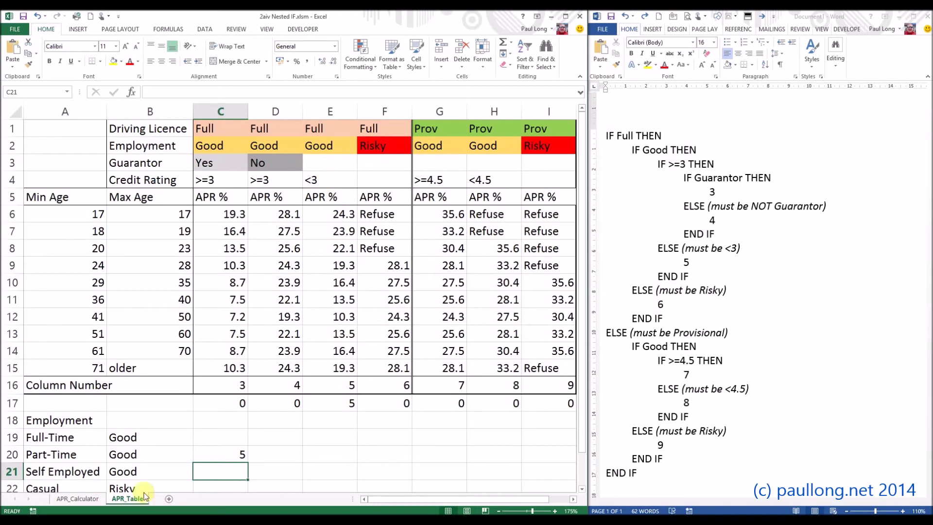
# Tick the Guarantor option with the Credit Rating still at 1.9 and recheck C20 on APR_Table.
pyautogui.click(78, 499)
pyautogui.click(267, 345)
pyautogui.click(127, 499)
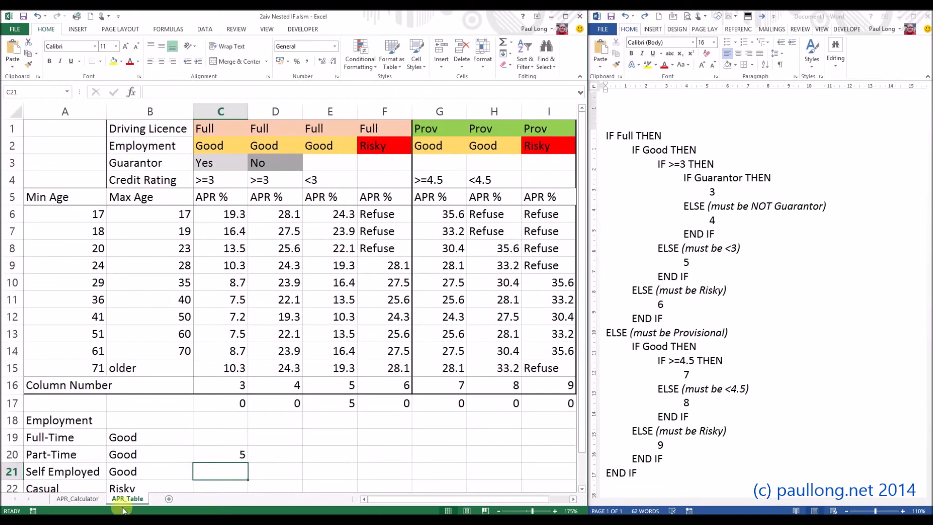
# Set Employment Status to Unemployed on the APR_Calculator sheet and check the C20 result on APR_Table.
pyautogui.click(90, 499)
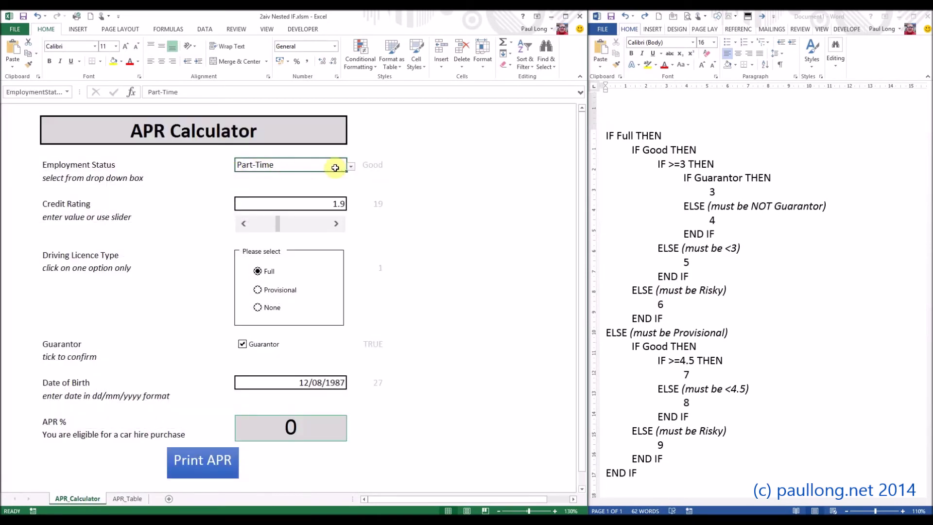
pyautogui.click(350, 167)
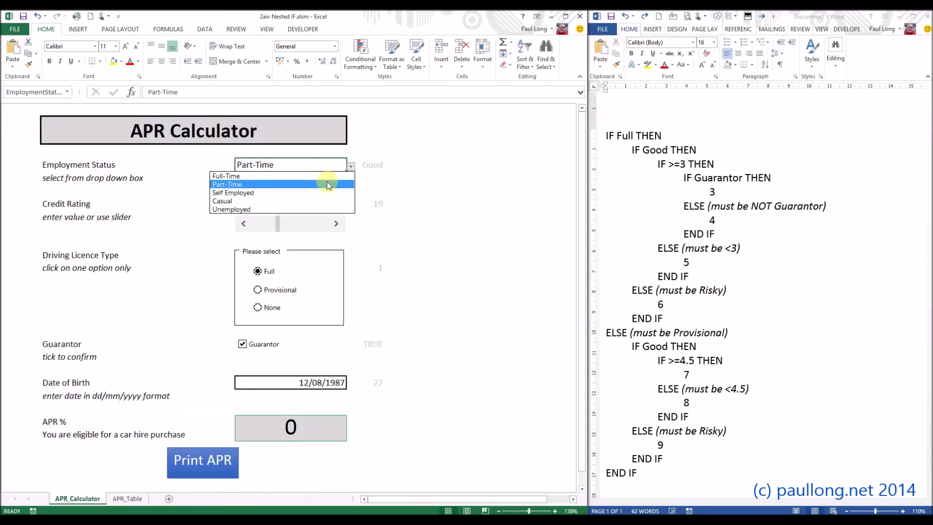
pyautogui.click(265, 209)
pyautogui.click(127, 499)
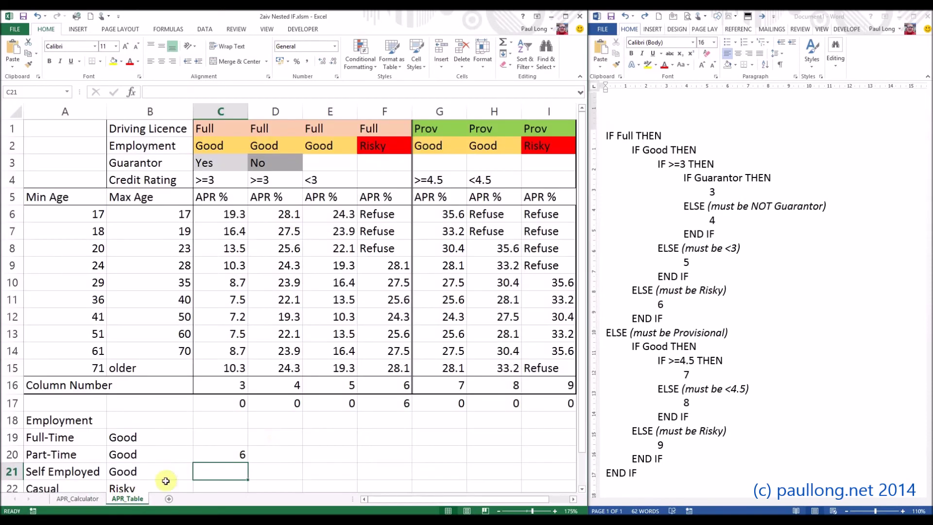
pyautogui.click(234, 457)
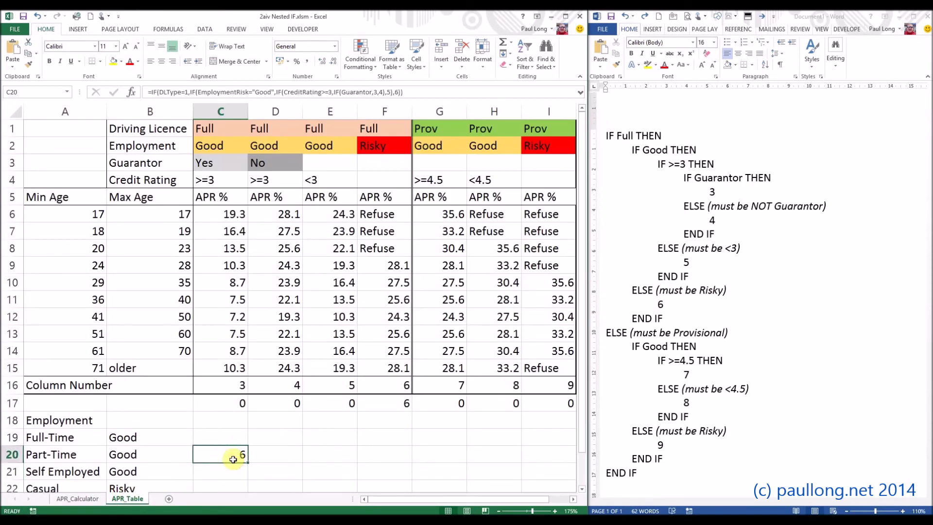
# Trace the finished Full licence block in the Word pseudocode, highlighting "IF Full THEN" and its matching "ELSE (must be Provisional)" line.
pyautogui.moveTo(702, 311); pyautogui.dragTo(613, 151)
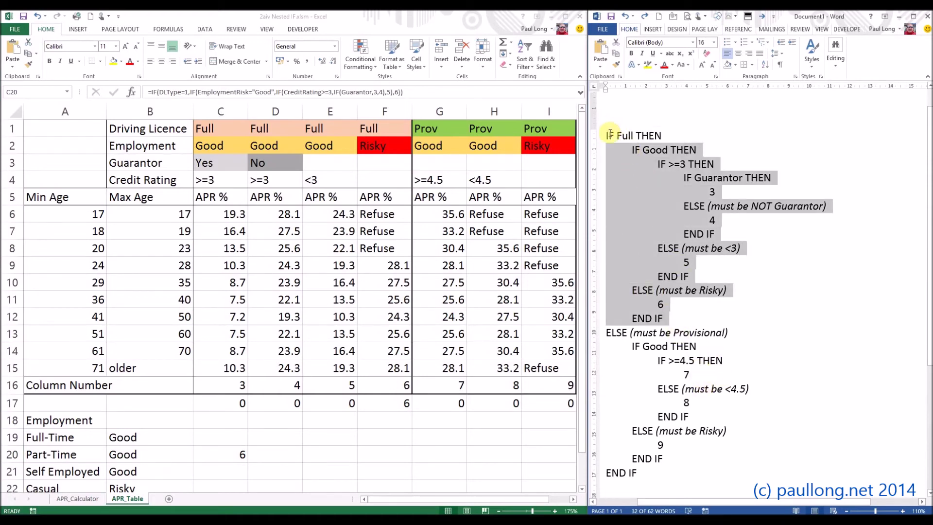
pyautogui.moveTo(609, 135); pyautogui.dragTo(685, 131)
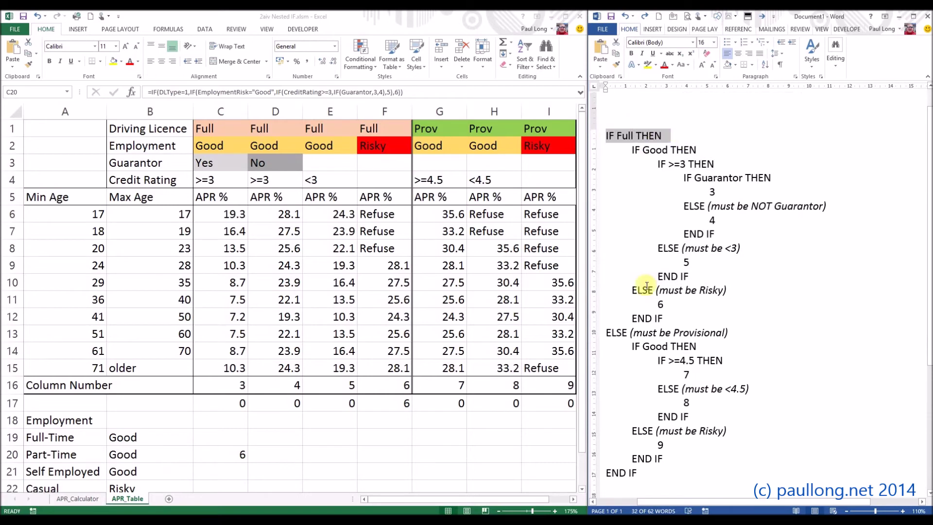
pyautogui.moveTo(606, 332); pyautogui.dragTo(741, 332)
# Add the text "Provisional" as the false value of the outer DLType IF in C20.
pyautogui.click(231, 456)
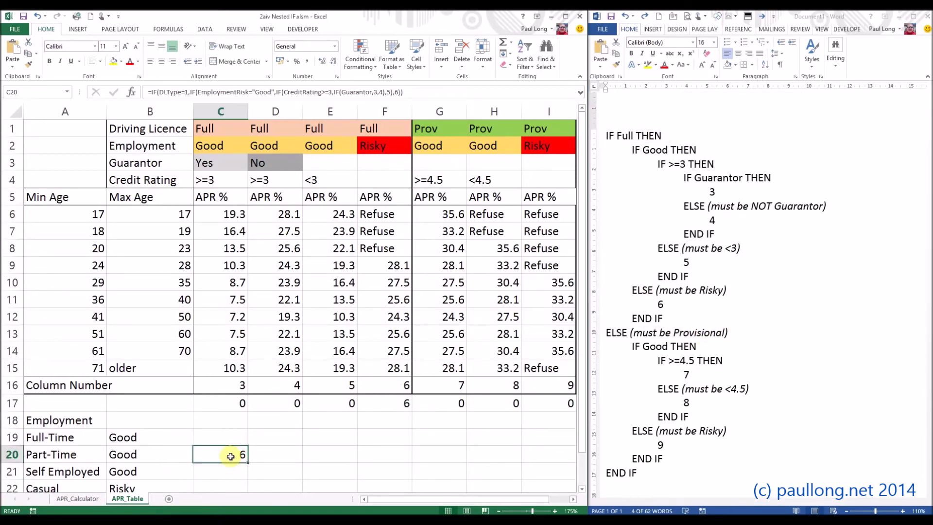
pyautogui.doubleClick(231, 455)
pyautogui.click(300, 471)
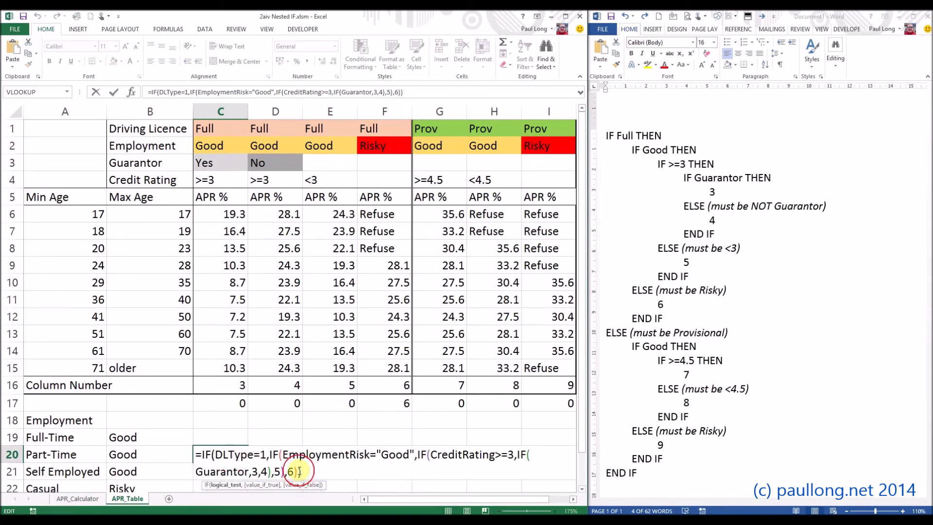
pyautogui.write(',"Provisional')
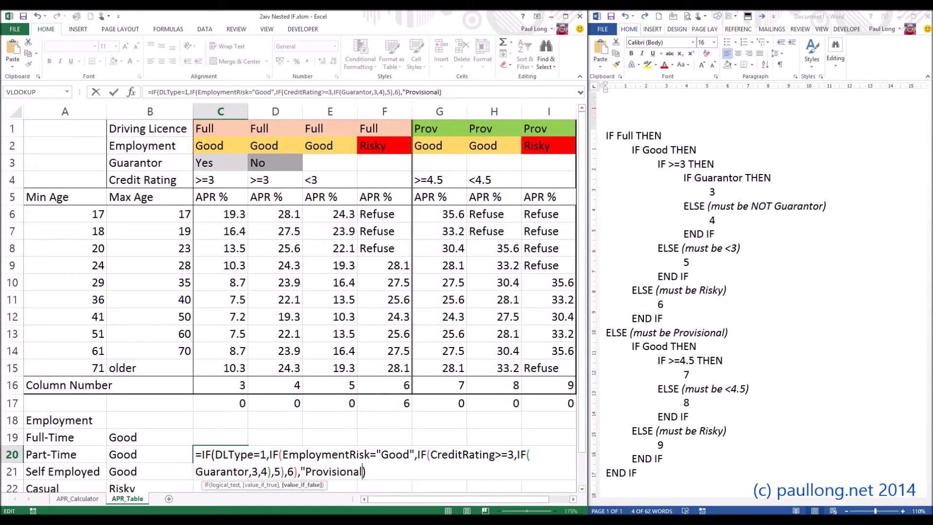
pyautogui.press('Return')
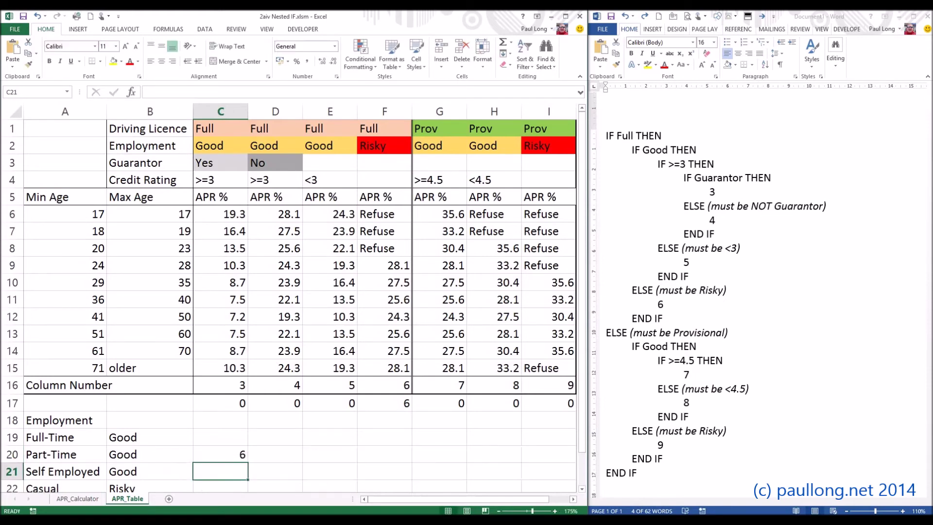
# Choose the Provisional driving licence type on APR_Calculator and check the C20 result on APR_Table.
pyautogui.click(83, 499)
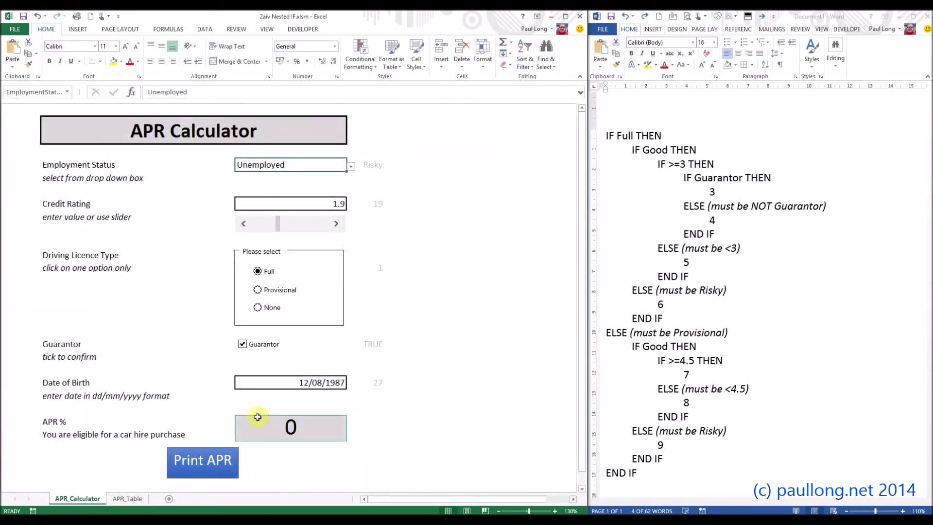
pyautogui.click(284, 291)
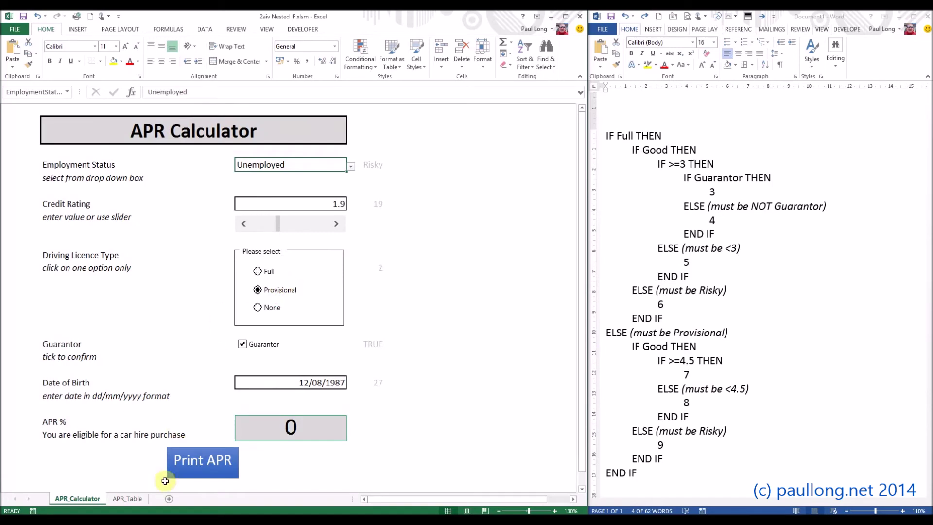
pyautogui.click(128, 499)
pyautogui.click(229, 455)
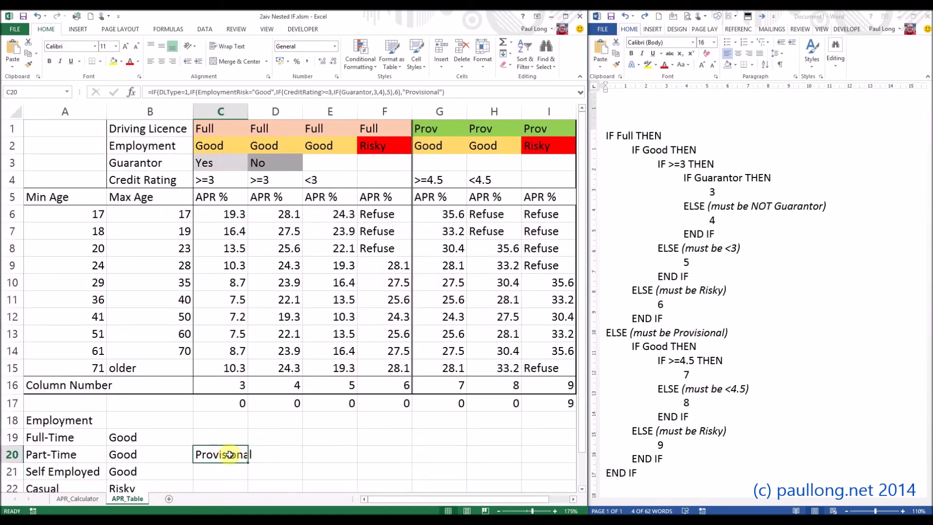
# Compare the C20 formula with the Provisional branch of the Word pseudocode and highlight its "IF Good THEN" line.
pyautogui.click(634, 348)
pyautogui.moveTo(632, 346); pyautogui.dragTo(737, 376)
pyautogui.click(626, 348)
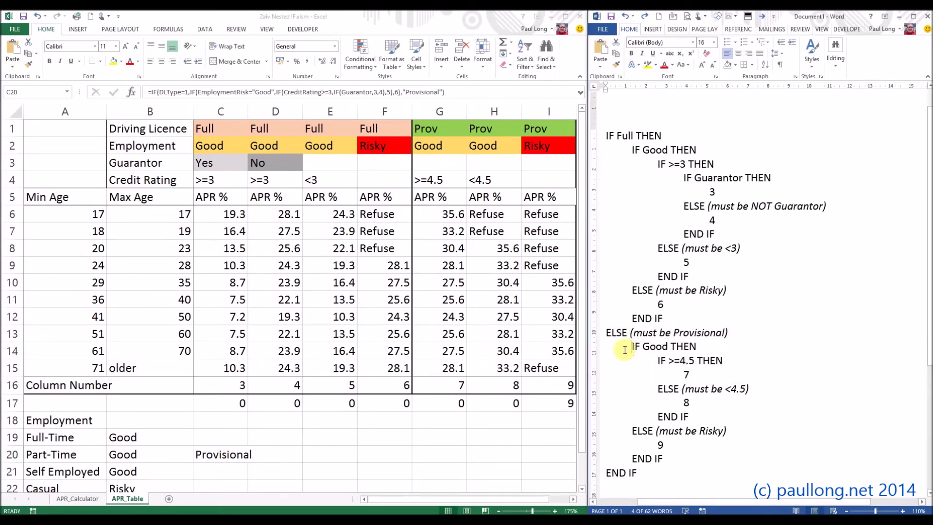
pyautogui.click(410, 93)
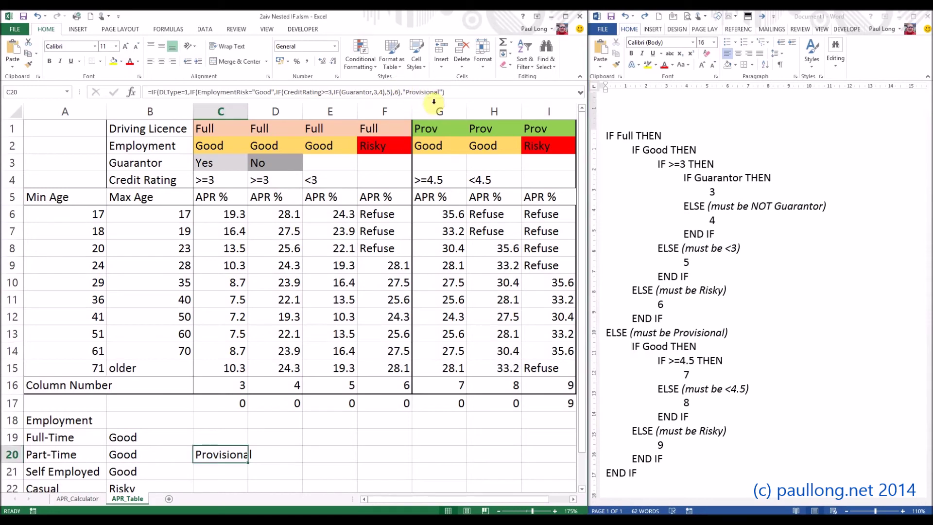
pyautogui.click(630, 345)
pyautogui.moveTo(630, 345); pyautogui.dragTo(737, 352)
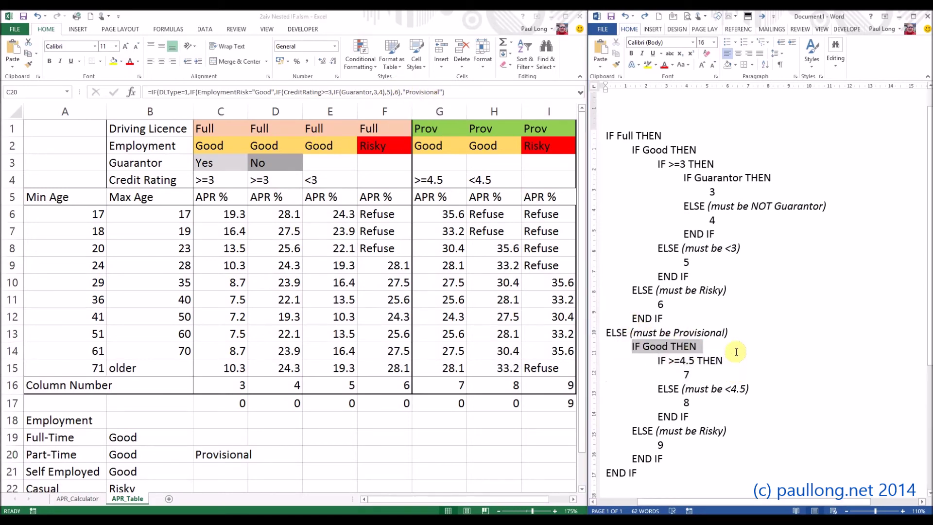
# Remove the "Provisional" text from the false argument of the outer IF in C20, keeping the comma and closing bracket.
pyautogui.click(402, 92)
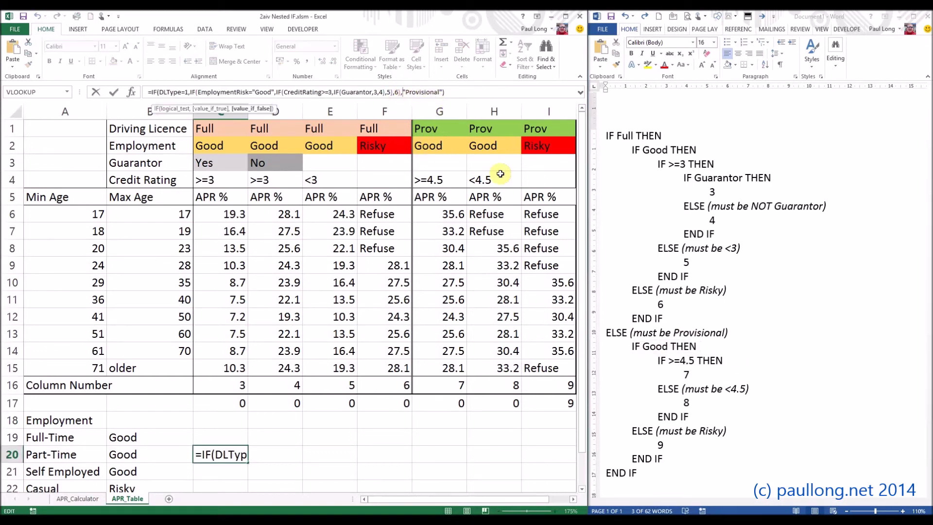
pyautogui.press('Delete')
pyautogui.press('Delete')
pyautogui.press('Delete')
pyautogui.press('Delete')
pyautogui.press('Delete')
pyautogui.press('Delete')
pyautogui.press('Delete')
pyautogui.press('Delete')
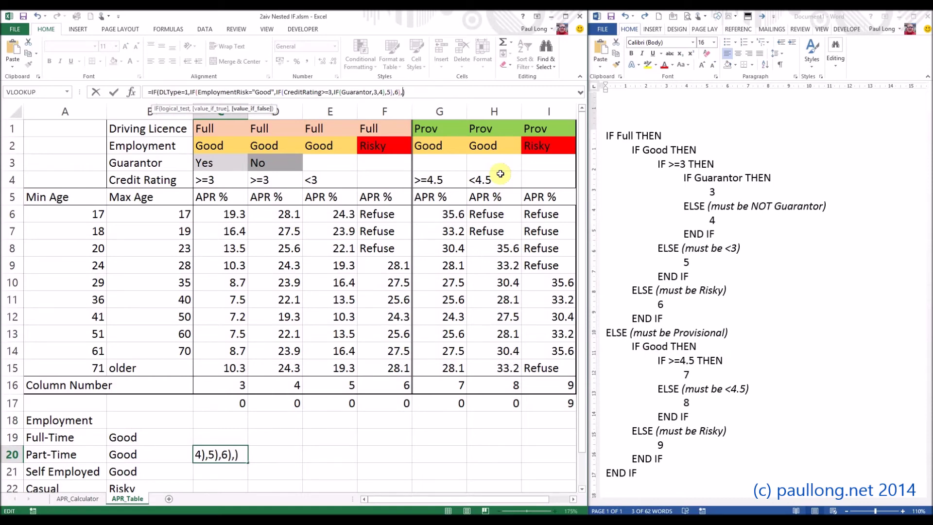
# Nest IF(EmploymentRisk="Good",TRUE) as the false value of the DLType IF in C20 and check the cell.
pyautogui.write('IF(')
pyautogui.write('"')
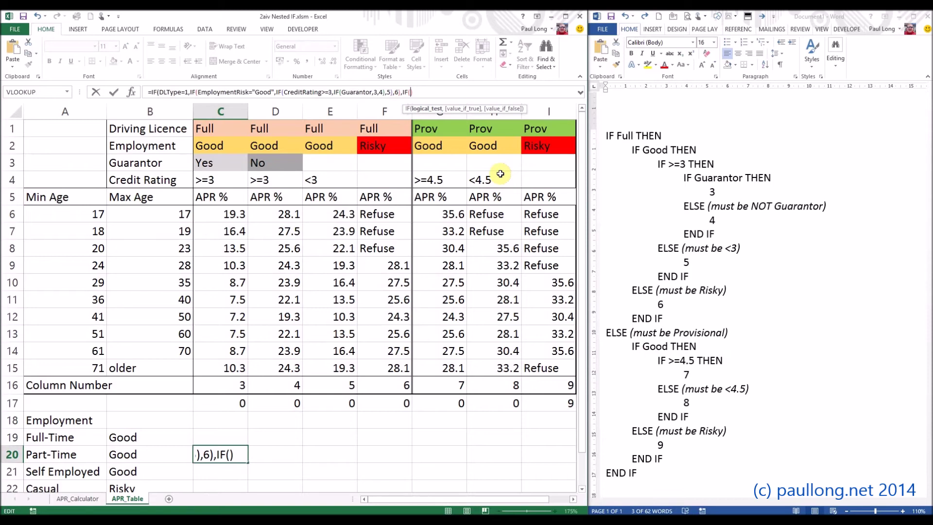
pyautogui.write('Emp')
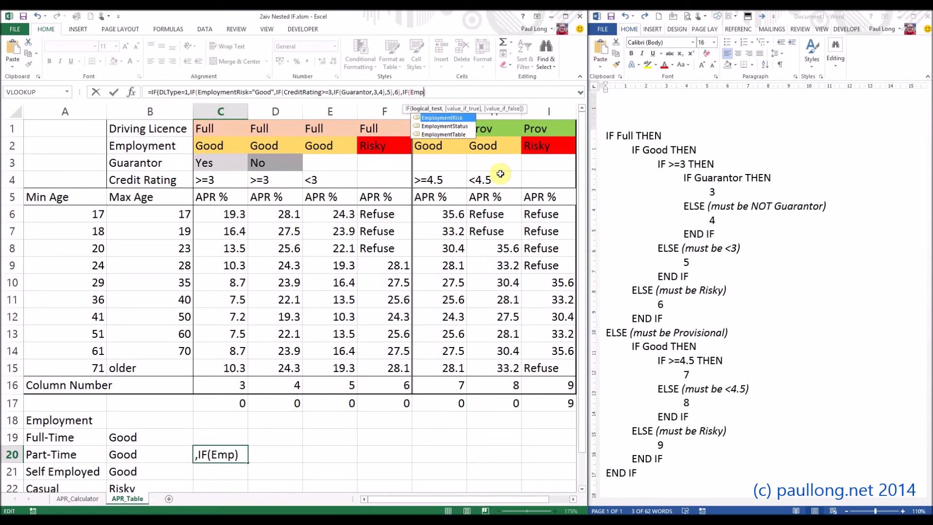
pyautogui.press('Tab')
pyautogui.write('="Good"')
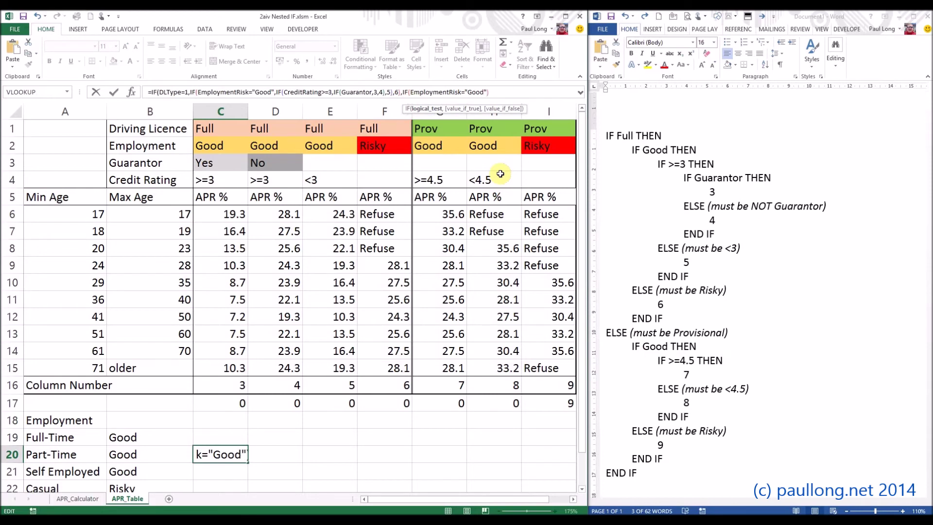
pyautogui.write(',TURE')
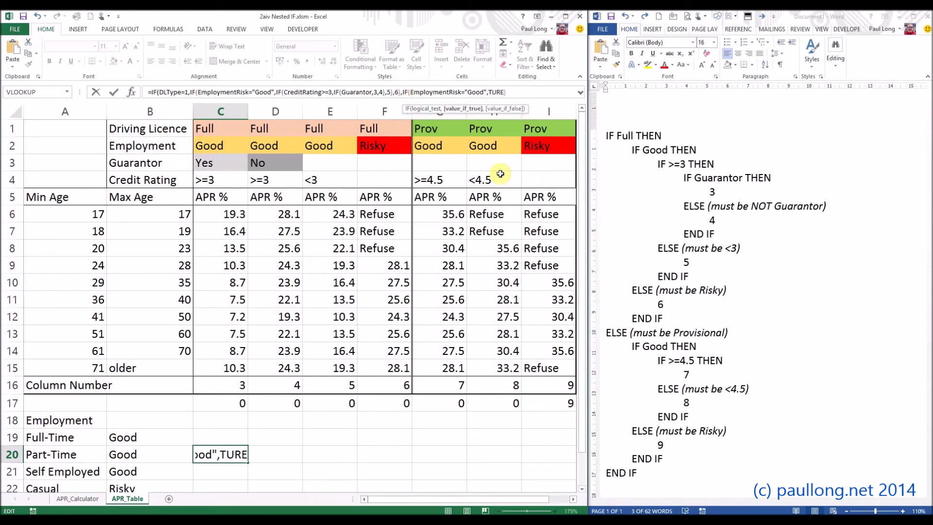
pyautogui.press('BackSpace')
pyautogui.press('BackSpace')
pyautogui.press('BackSpace')
pyautogui.write('RUE)')
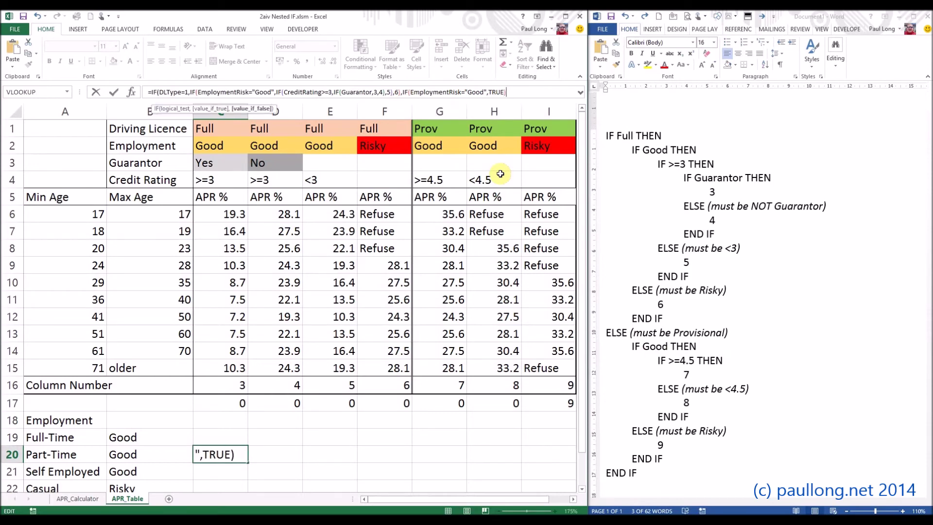
pyautogui.press('Return')
pyautogui.click(229, 452)
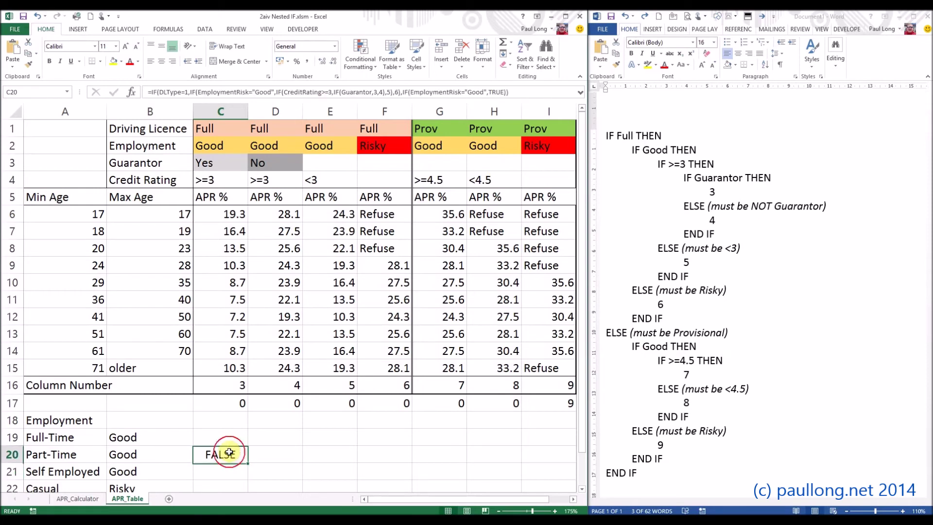
# Set Employment Status to Self Employed on APR_Calculator and recheck C20 on APR_Table.
pyautogui.click(81, 501)
pyautogui.click(351, 166)
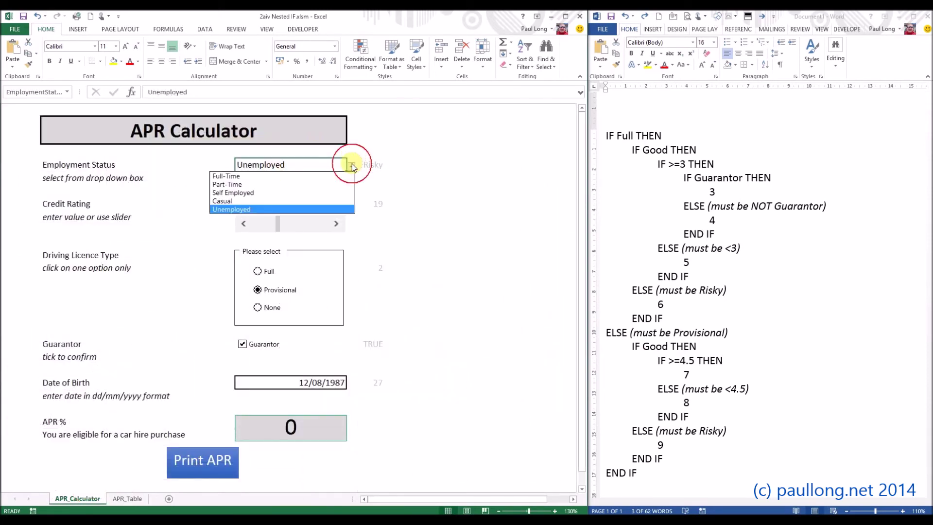
pyautogui.click(268, 191)
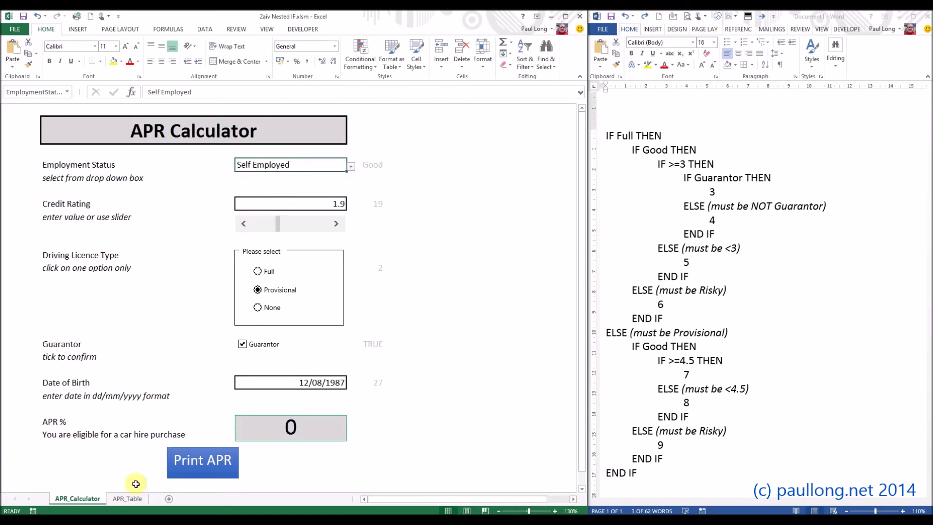
pyautogui.click(128, 499)
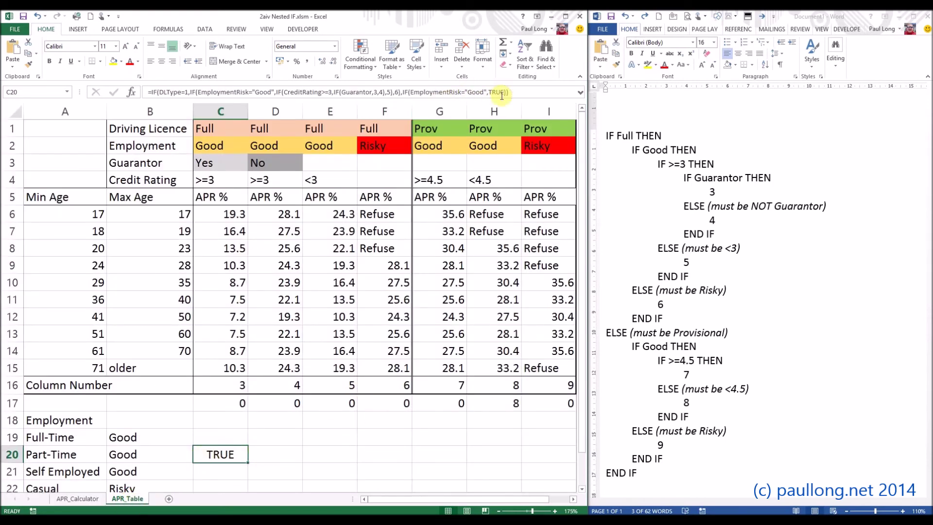
# Replace TRUE in the Provisional branch of C20 with IF(CreditRating>=4.5,7), following the highlighted "IF >=4.5 THEN 7" pseudocode lines.
pyautogui.moveTo(663, 362); pyautogui.dragTo(723, 371)
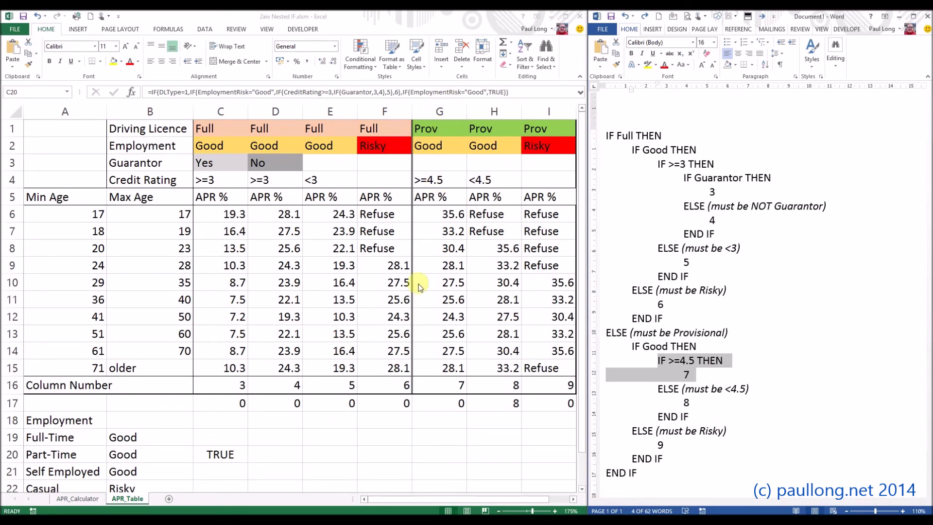
pyautogui.click(487, 92)
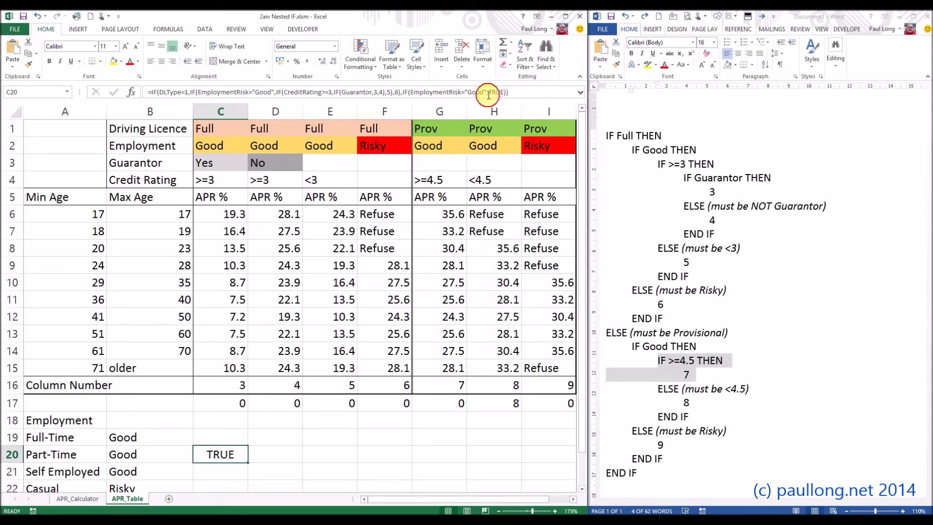
pyautogui.press('Right')
pyautogui.press('Right')
pyautogui.press('Right')
pyautogui.press('BackSpace')
pyautogui.press('BackSpace')
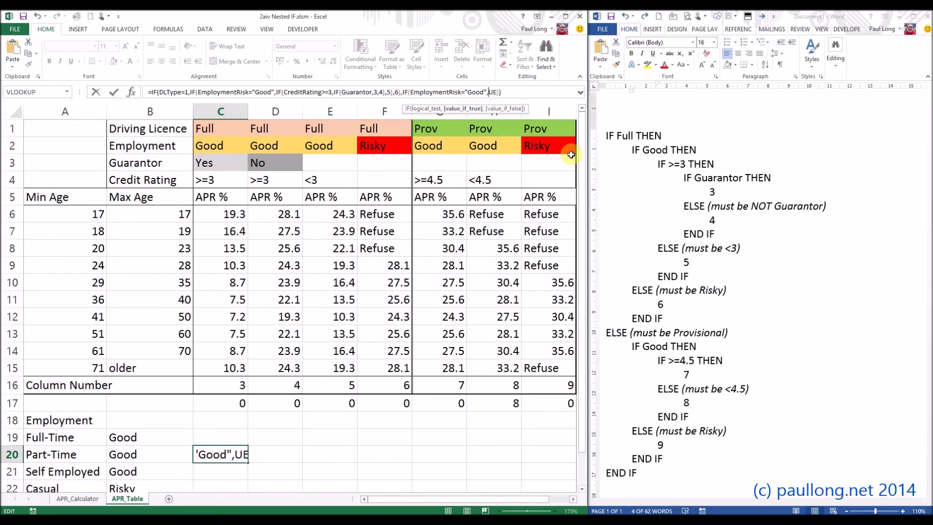
pyautogui.write('IF')
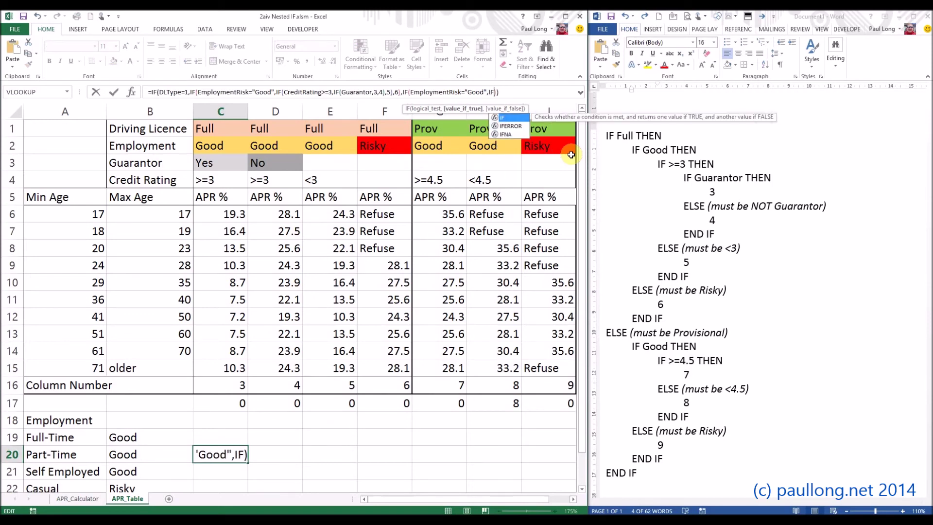
pyautogui.write('(')
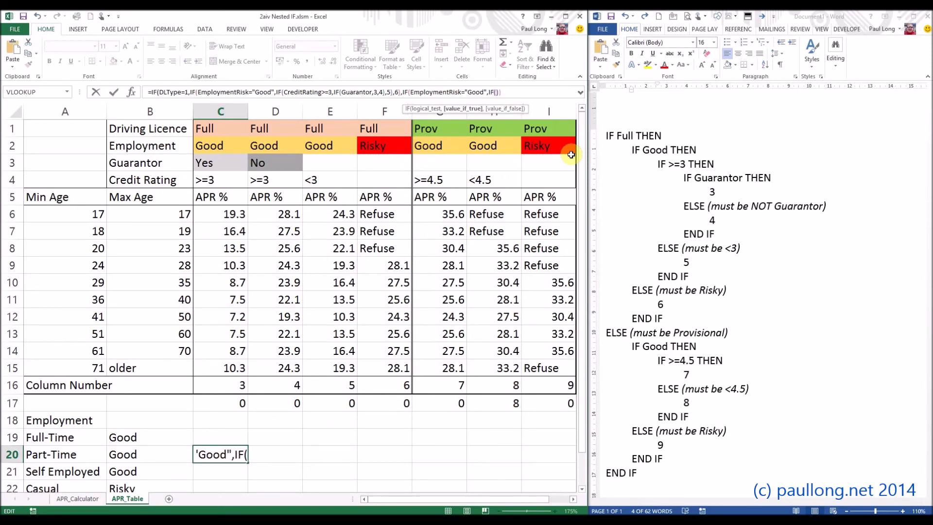
pyautogui.write('CreditRating')
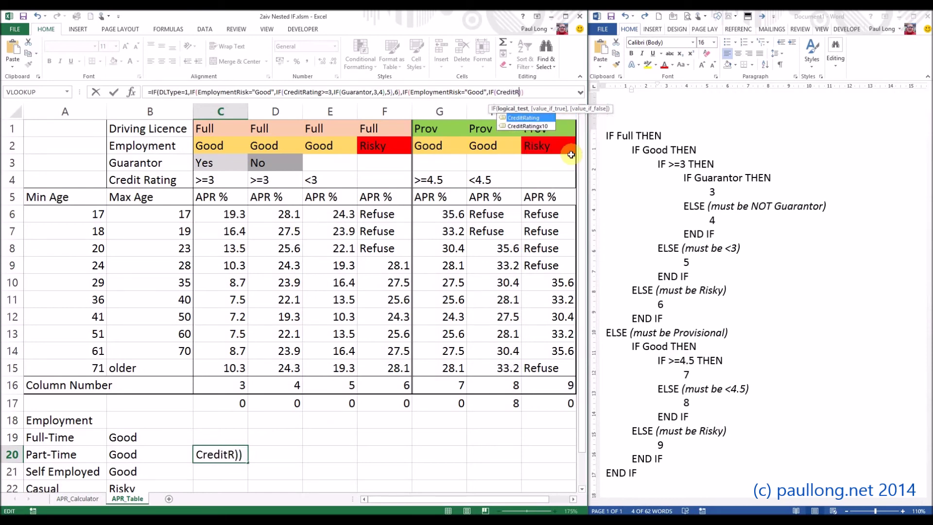
pyautogui.write('>=4.5,')
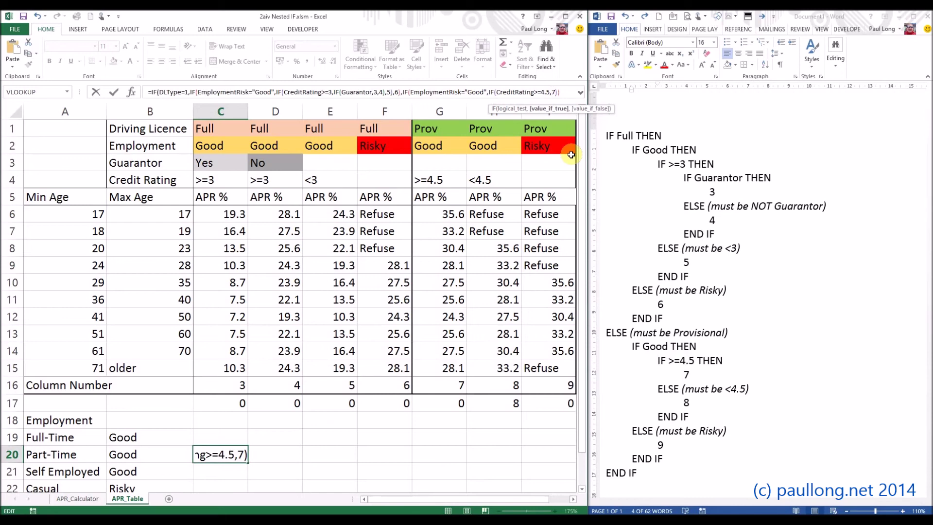
pyautogui.write('7))')
pyautogui.press('Right')
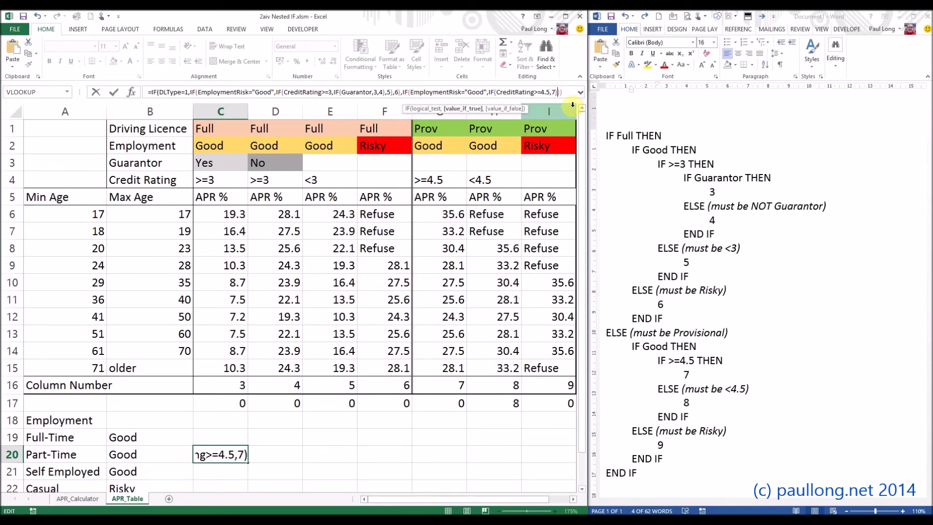
pyautogui.press('Return')
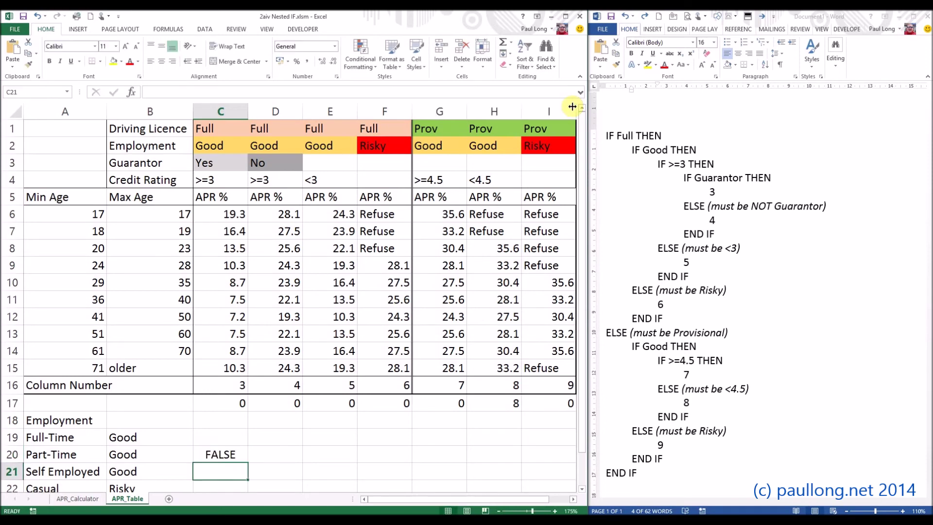
# Raise the Credit Rating to at least 4.5 on APR_Calculator and recheck C20 on APR_Table.
pyautogui.click(91, 501)
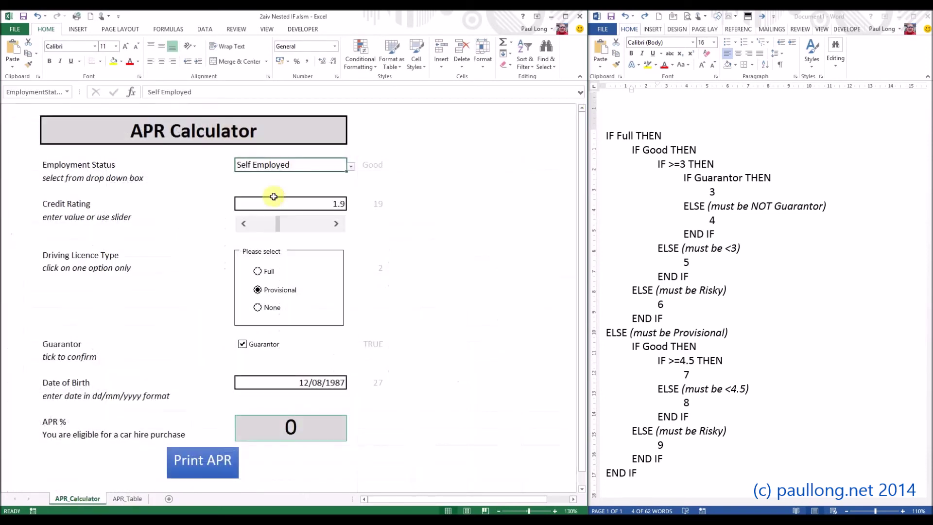
pyautogui.click(311, 231)
pyautogui.click(313, 231)
pyautogui.click(128, 498)
pyautogui.click(241, 453)
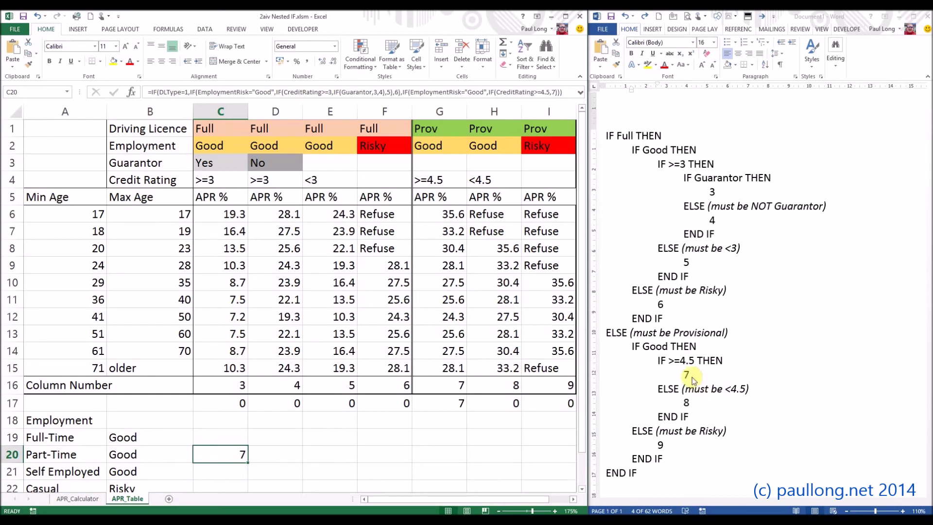
# Mark the Provisional, Good, <4.5 column H1:H16 and add 8 after the CreditRating>=4.5 IF's closing bracket in C20.
pyautogui.moveTo(480, 129); pyautogui.dragTo(486, 379)
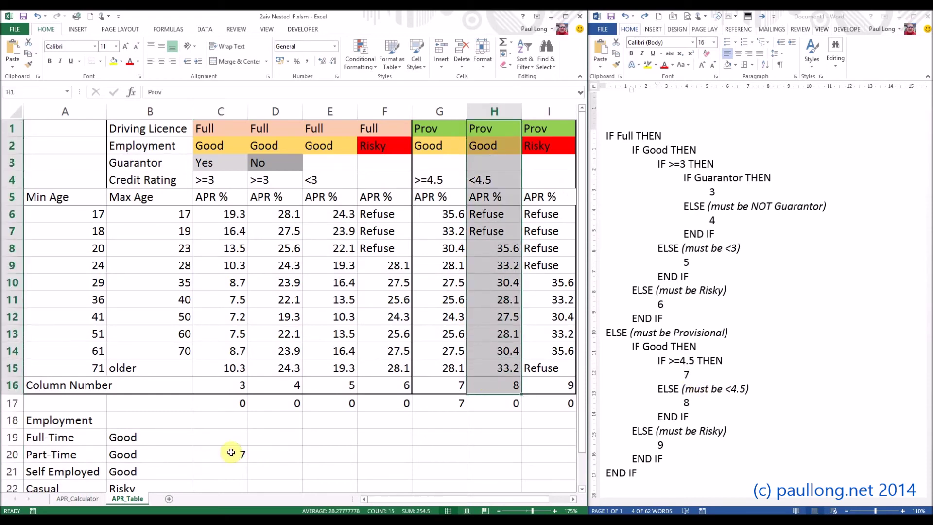
pyautogui.click(232, 453)
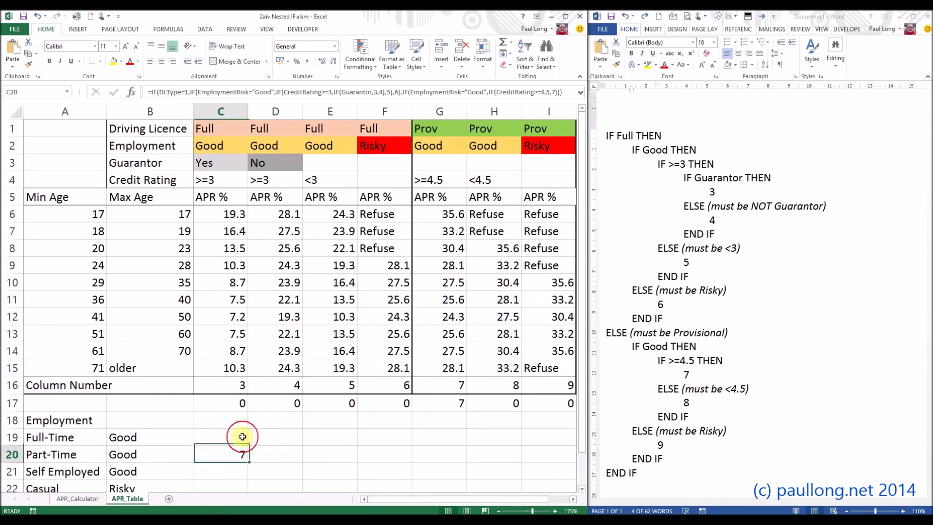
pyautogui.click(565, 91)
pyautogui.press('Right')
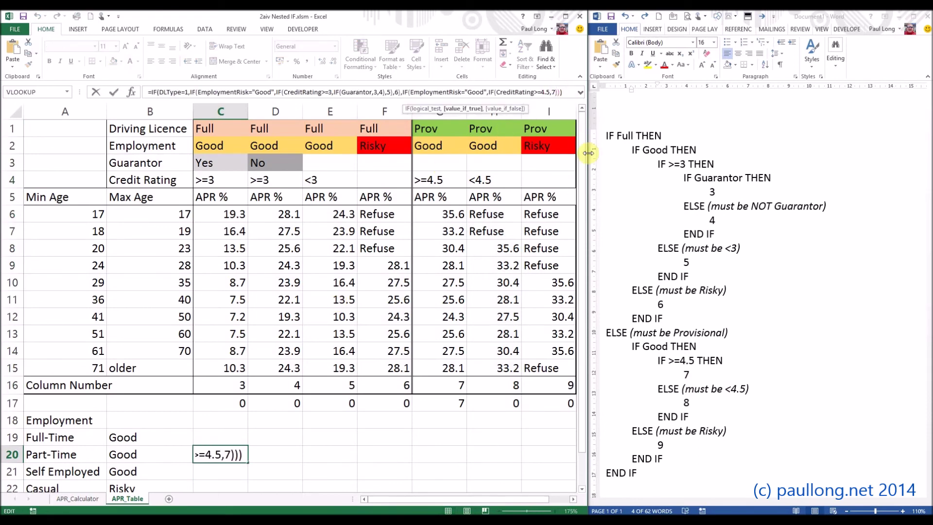
pyautogui.write(',')
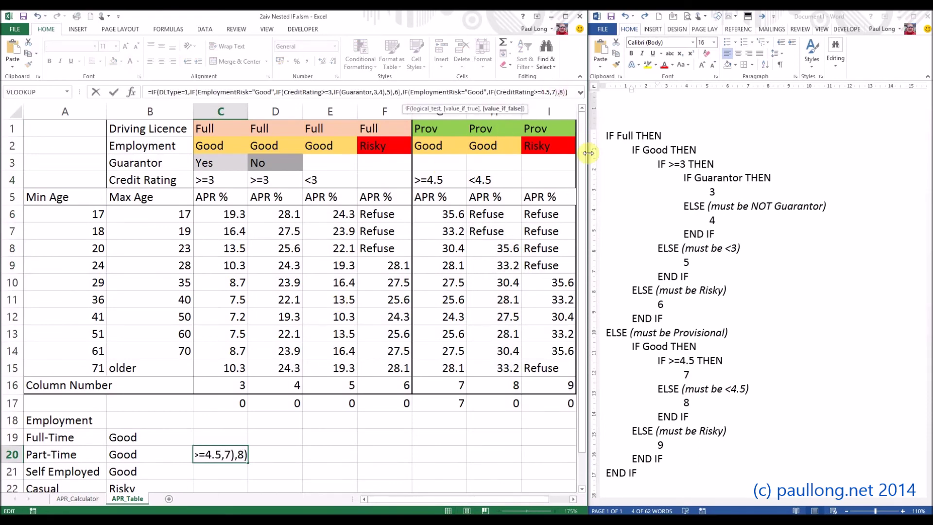
pyautogui.write('8')
pyautogui.press('Return')
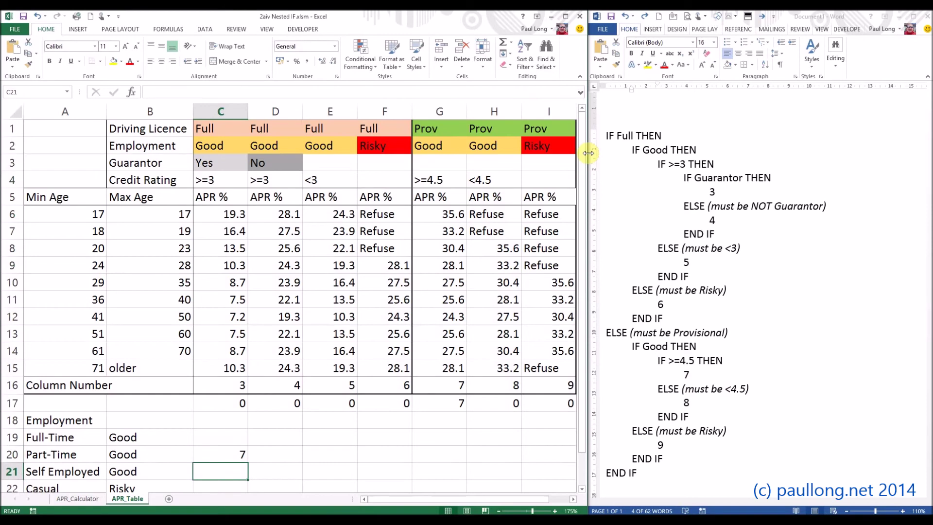
# Lower the Credit Rating to 3.9 on APR_Calculator and recheck C20 on APR_Table.
pyautogui.click(78, 498)
pyautogui.click(292, 224)
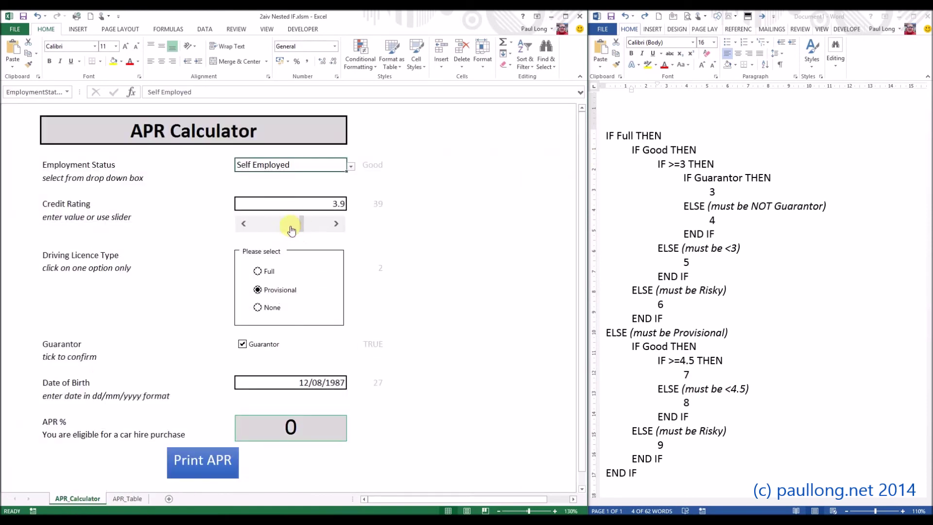
pyautogui.click(128, 499)
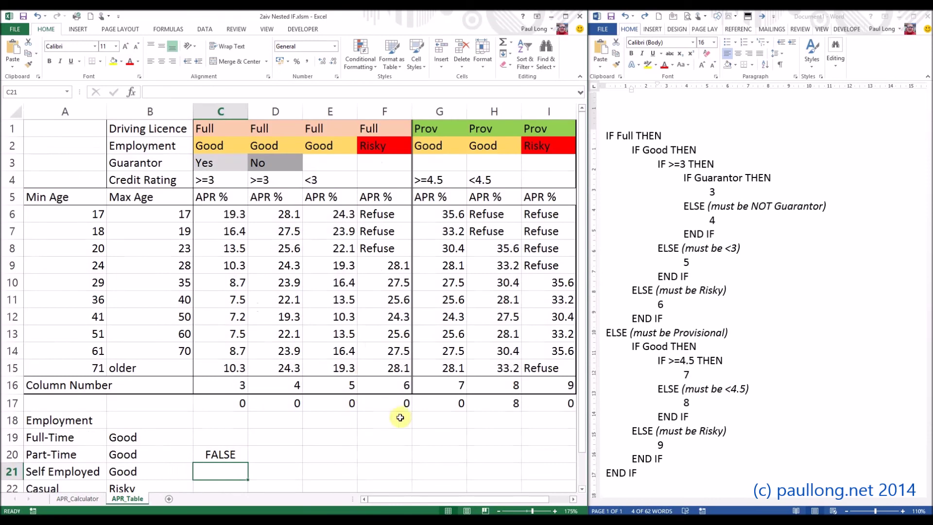
pyautogui.click(216, 456)
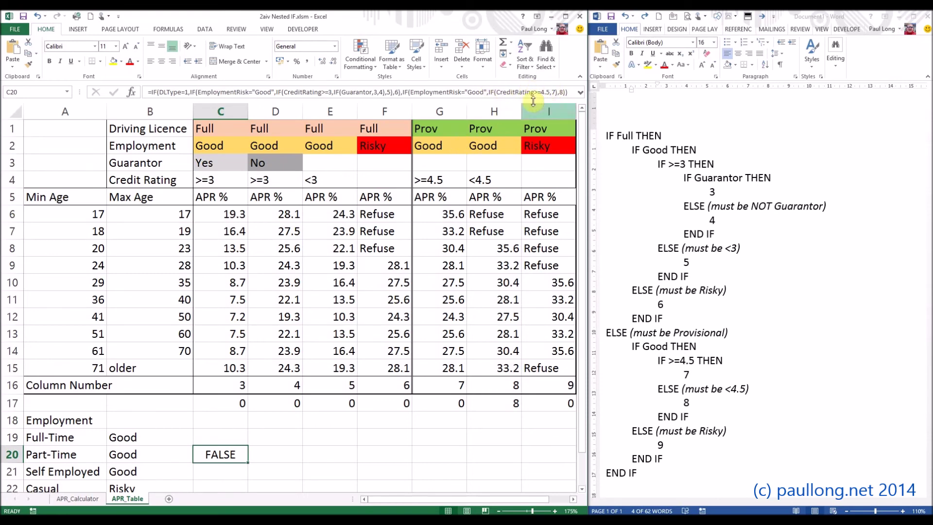
# Move the 8 inside the CreditRating>=4.5 IF in C20 so that it becomes that IF's false value.
pyautogui.click(558, 92)
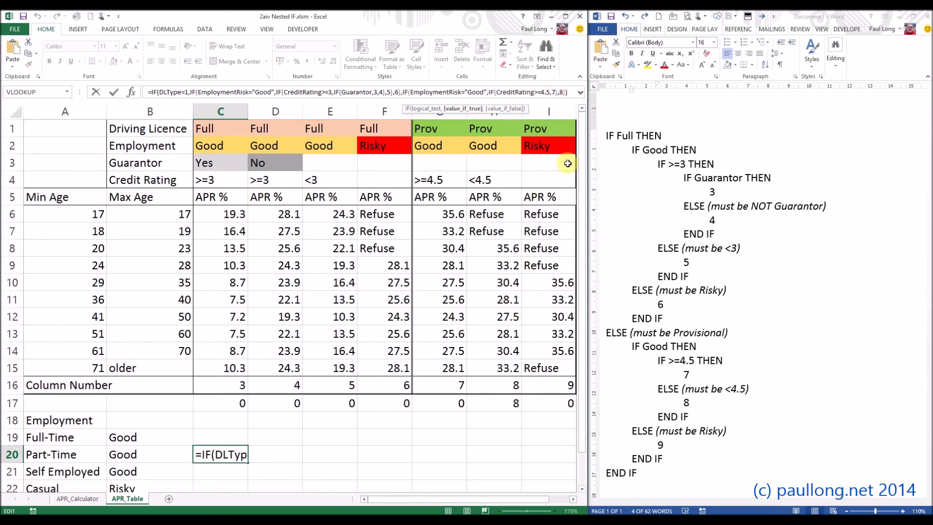
pyautogui.write(',8')
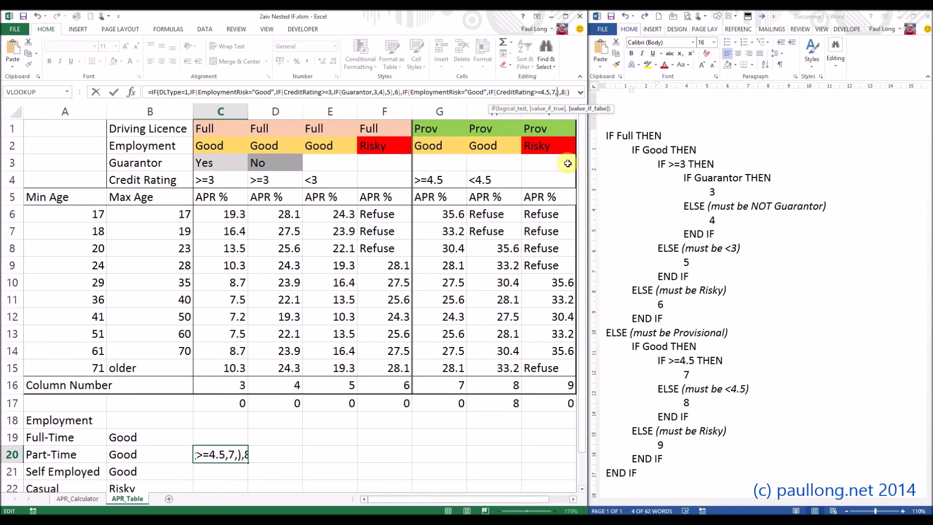
pyautogui.press('Right')
pyautogui.press('Left')
# Compare the pseudocode's "IF >=4.5" block up to its END IF with C20, enter the corrected formula and check the cell.
pyautogui.moveTo(657, 360); pyautogui.dragTo(697, 375)
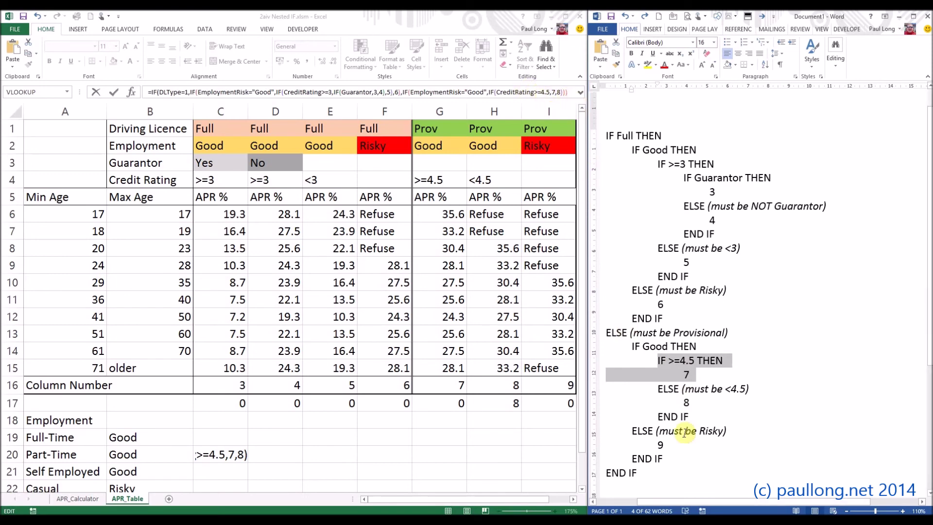
pyautogui.moveTo(690, 414); pyautogui.dragTo(658, 360)
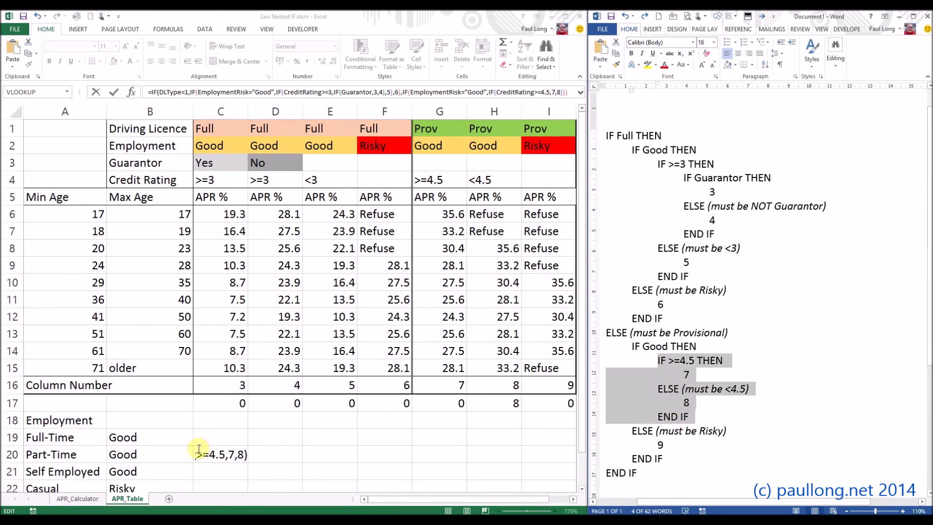
pyautogui.click(247, 460)
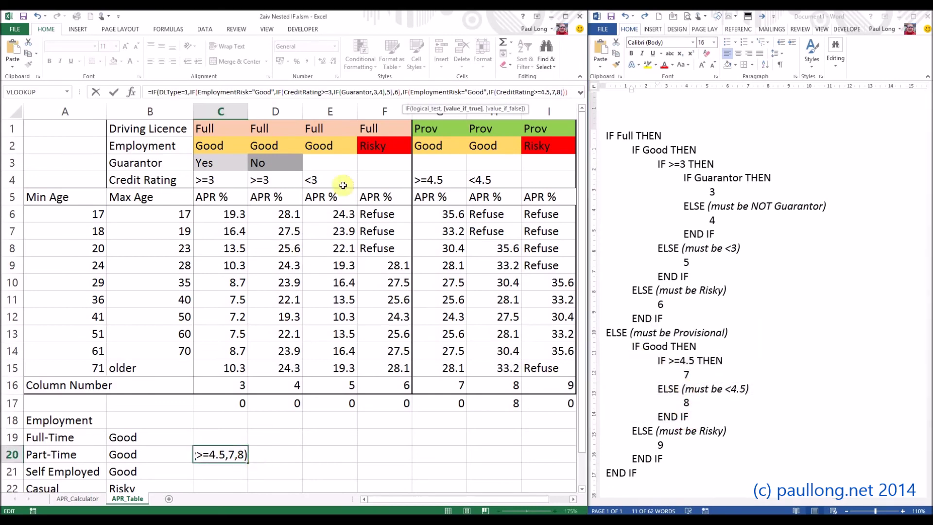
pyautogui.write('))')
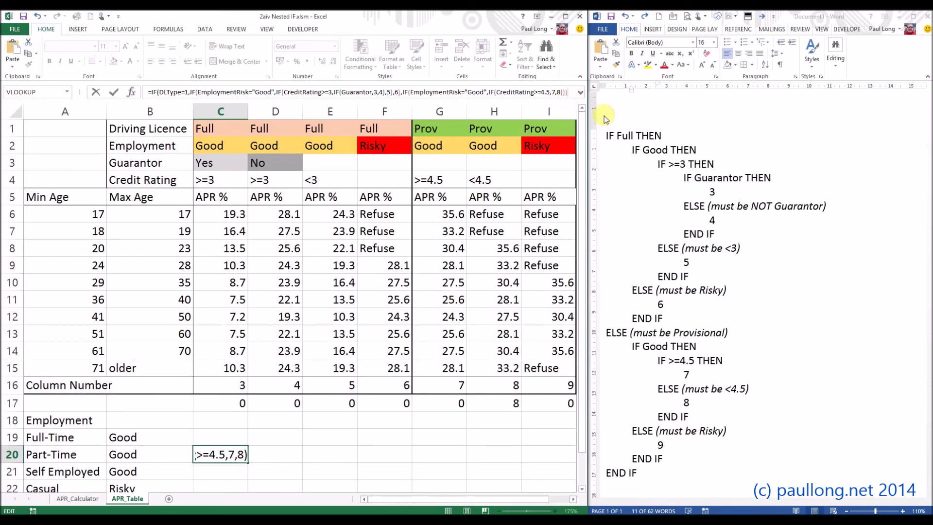
pyautogui.press('Return')
pyautogui.click(217, 453)
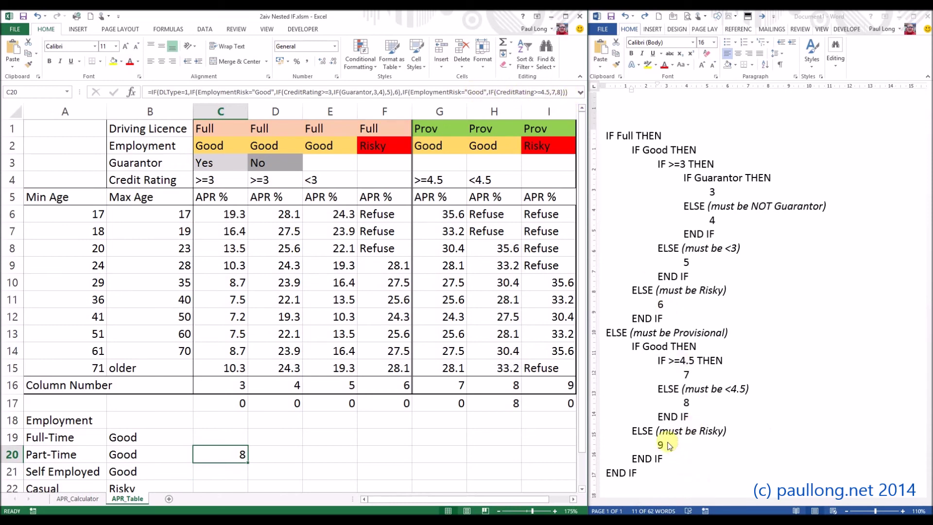
# Add 9 as the false value of the Provisional EmploymentRisk IF in the C20 formula.
pyautogui.click(563, 92)
pyautogui.write(')')
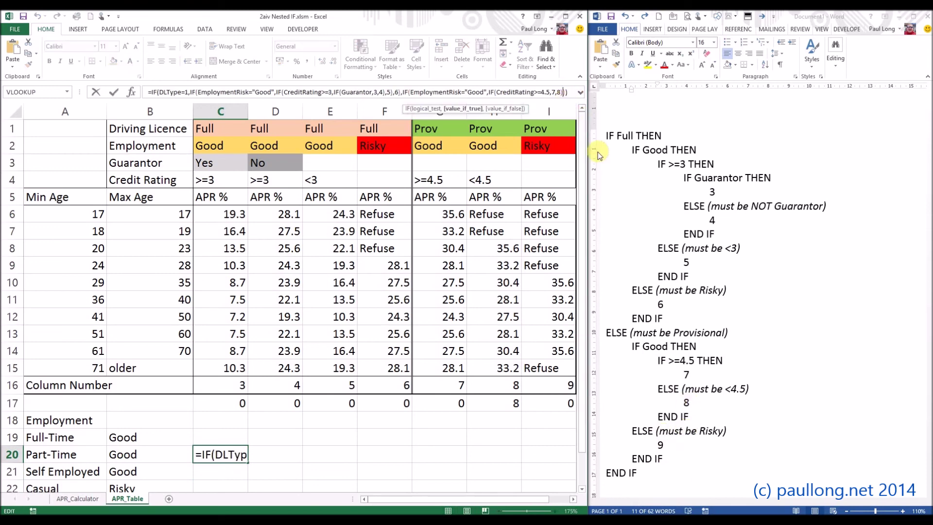
pyautogui.write(',')
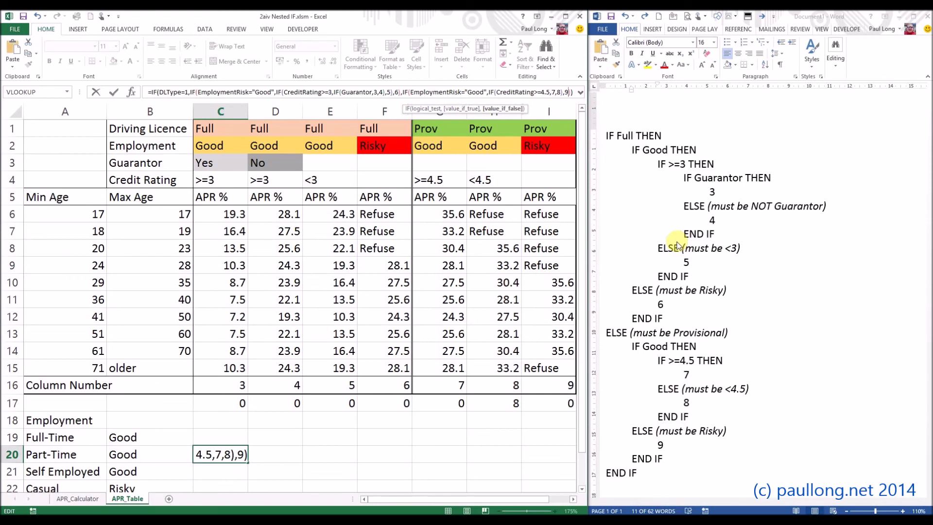
pyautogui.write('9')
pyautogui.press('Return')
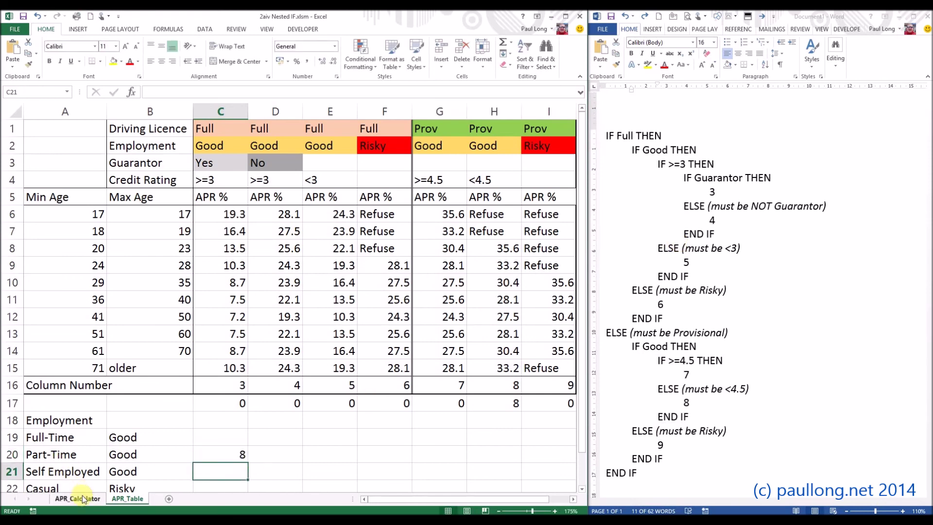
# Set Employment Status to Casual on APR_Calculator and recheck C20 on APR_Table.
pyautogui.click(81, 498)
pyautogui.click(350, 168)
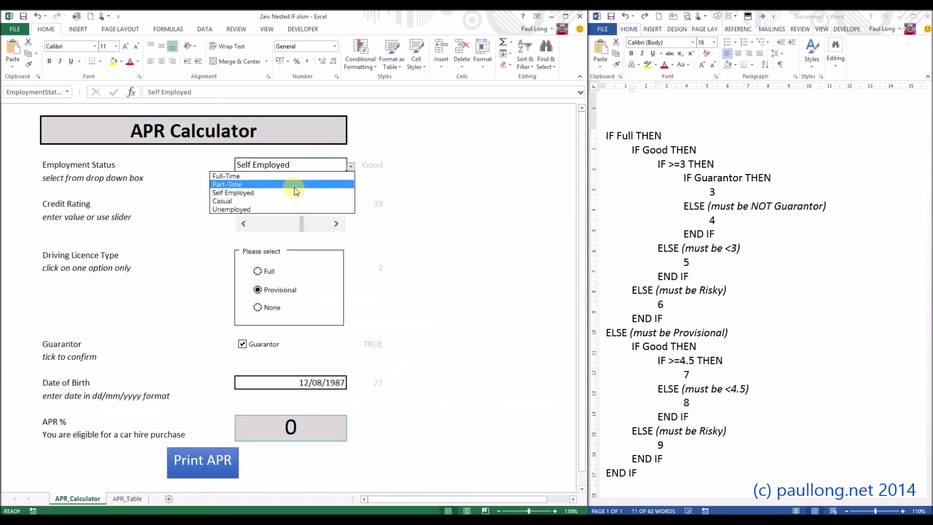
pyautogui.click(286, 201)
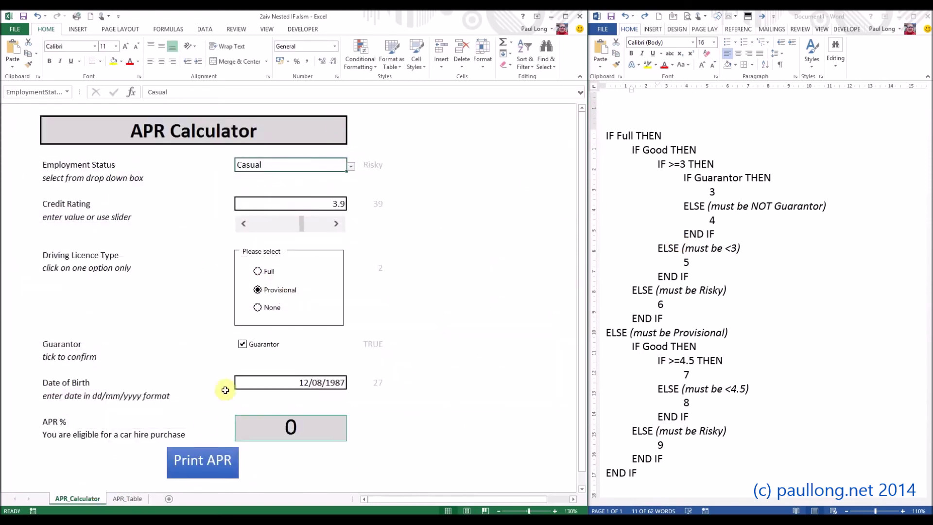
pyautogui.click(127, 498)
pyautogui.click(235, 453)
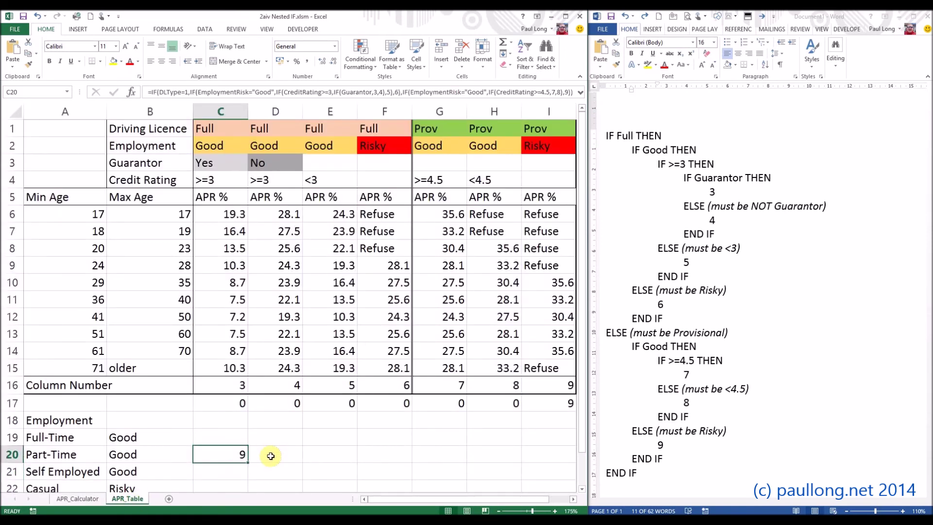
# Open the complete nested IF formula in C20, highlight and review it, and close it without changes.
pyautogui.doubleClick(237, 454)
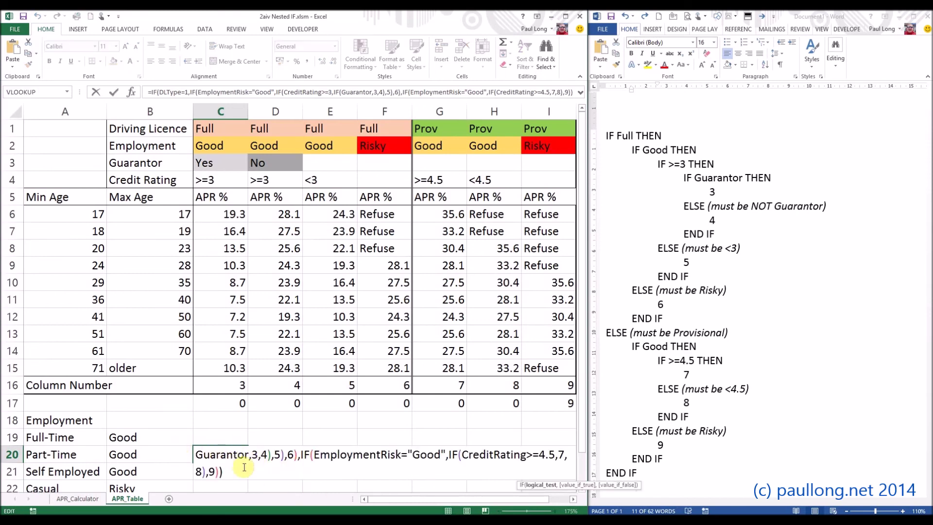
pyautogui.moveTo(244, 468); pyautogui.dragTo(181, 427)
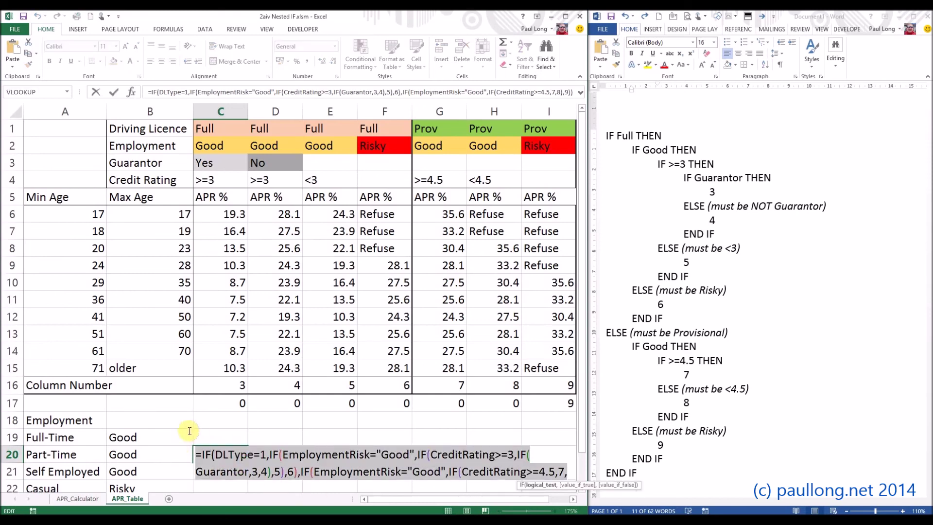
pyautogui.click(267, 455)
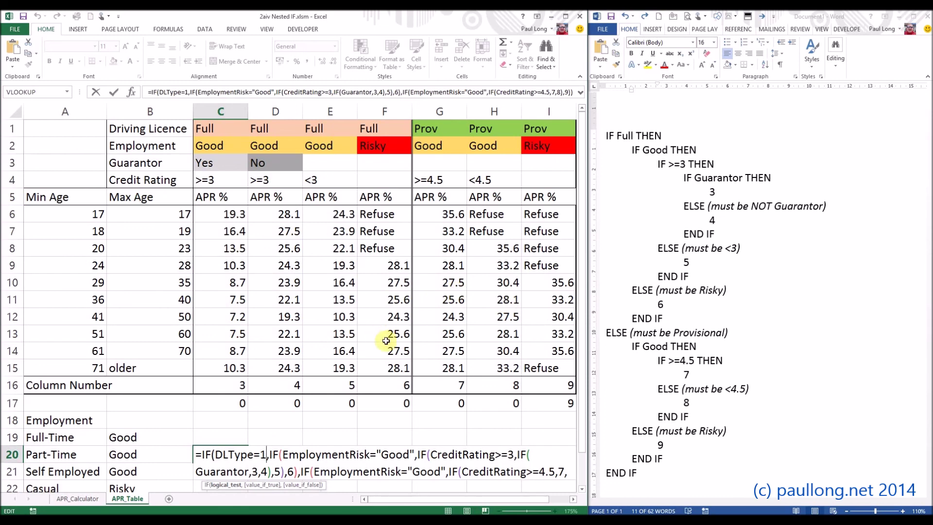
pyautogui.press('Return')
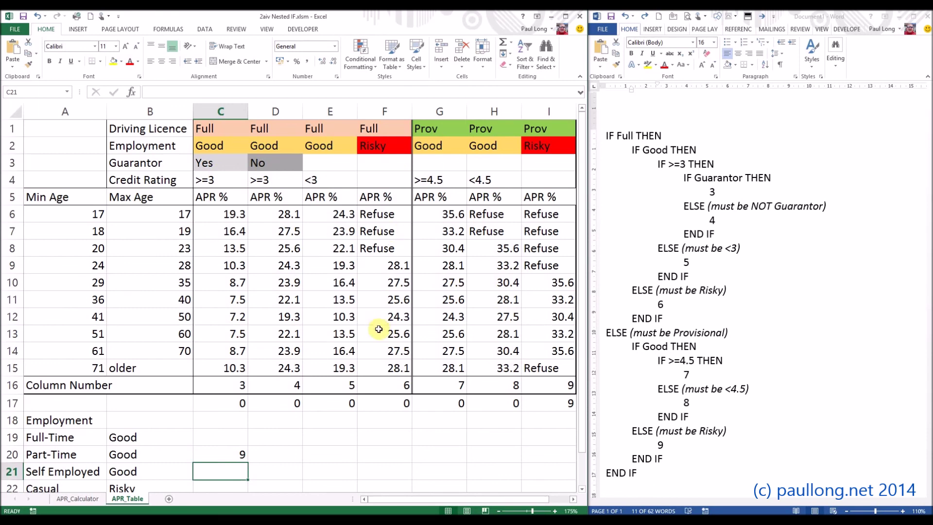
# Compare the ColumnNumber cell J17 and its SUM formula with the nested IF formula in C20.
pyautogui.moveTo(400, 499); pyautogui.dragTo(440, 500)
pyautogui.click(539, 404)
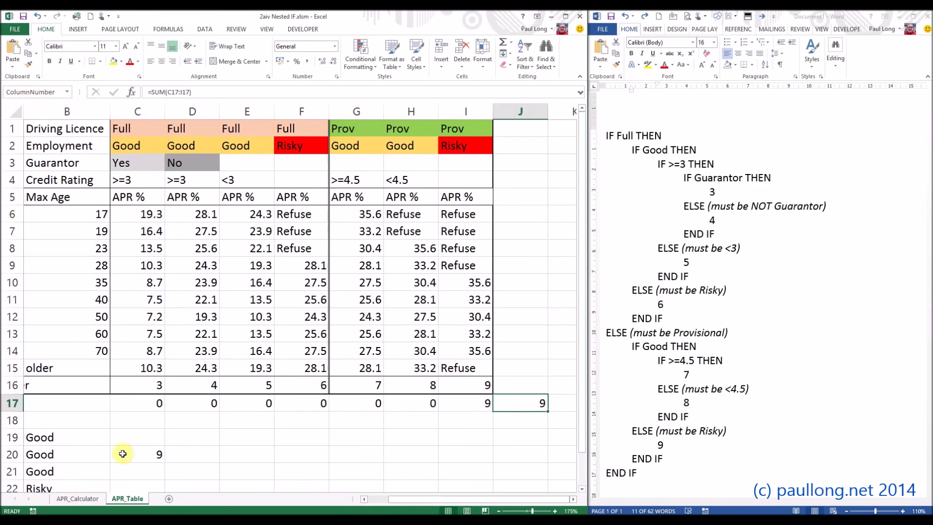
pyautogui.click(138, 452)
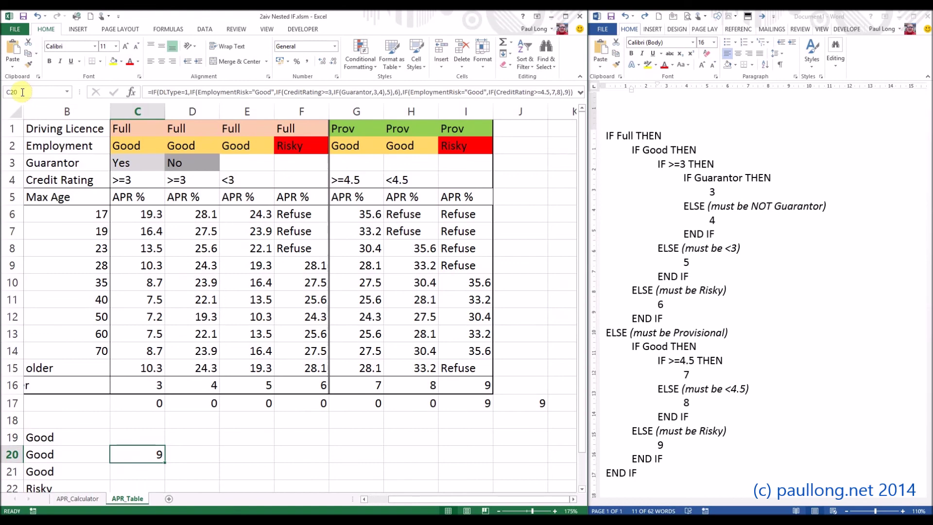
pyautogui.click(527, 404)
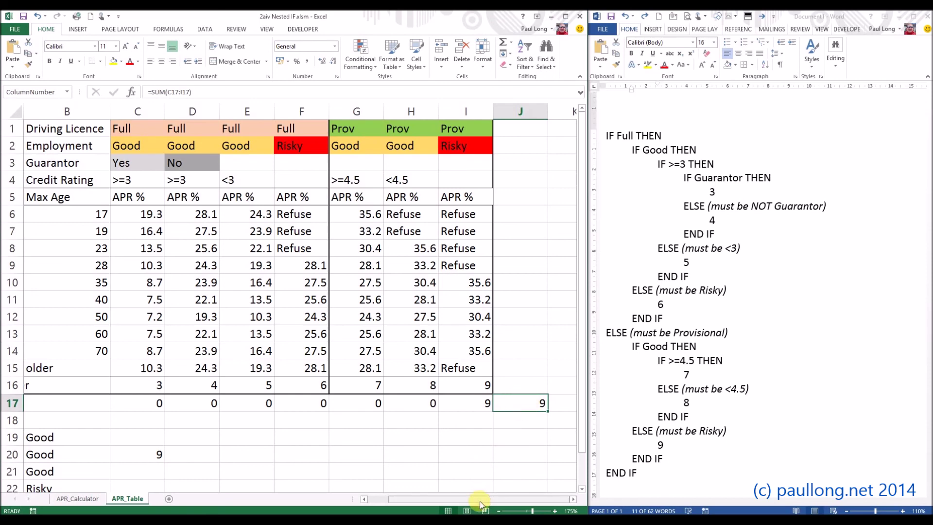
pyautogui.moveTo(479, 500); pyautogui.dragTo(435, 497)
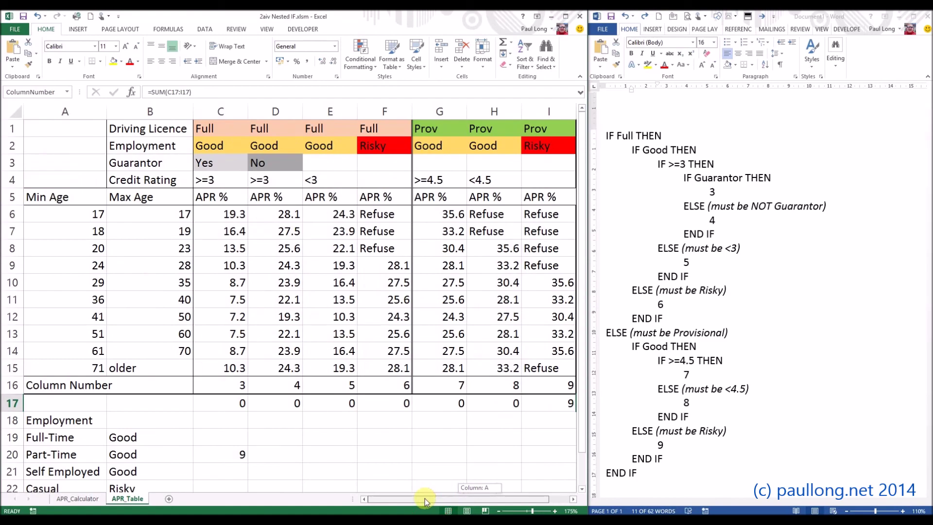